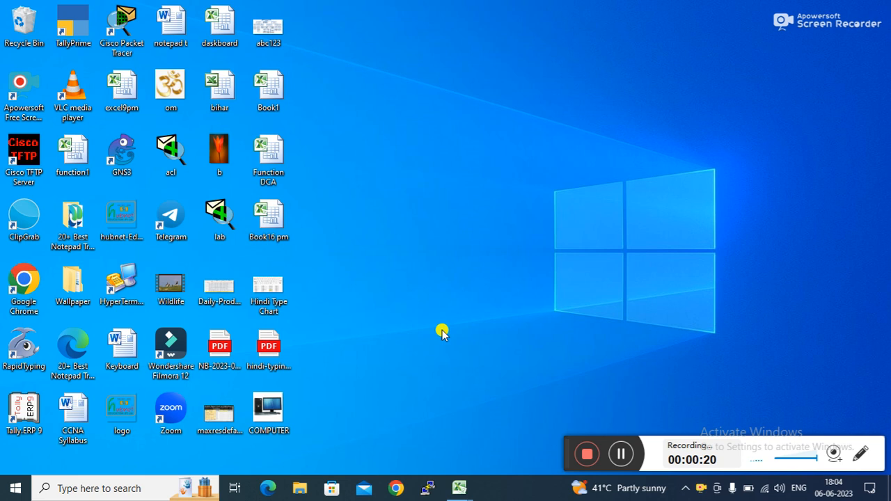
Step: Launch GNS3 from its desktop icon to reach the new-project dialog
double_click(133, 153)
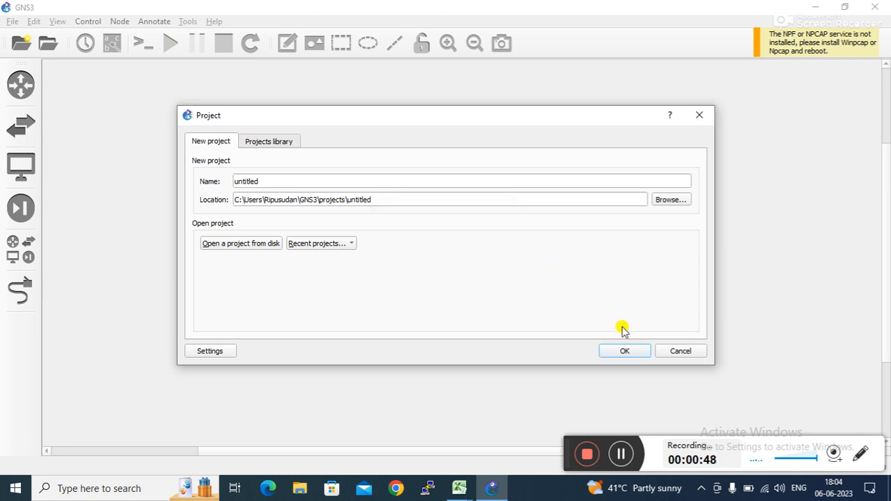
Step: Create the untitled project, overwrite the existing one, and decline the update offer
click(627, 355)
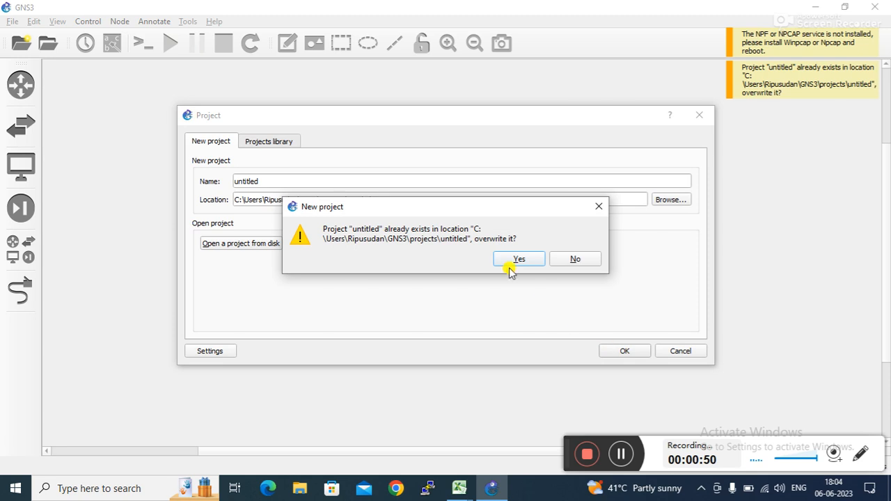
click(519, 259)
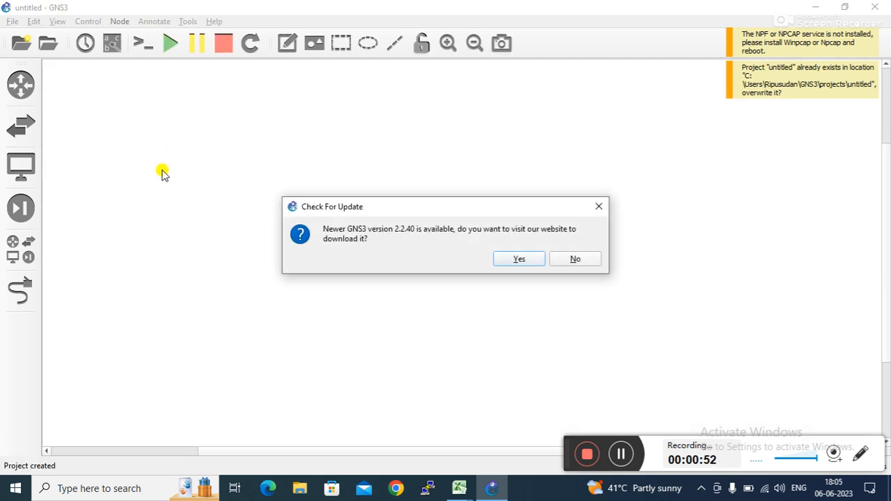
click(574, 262)
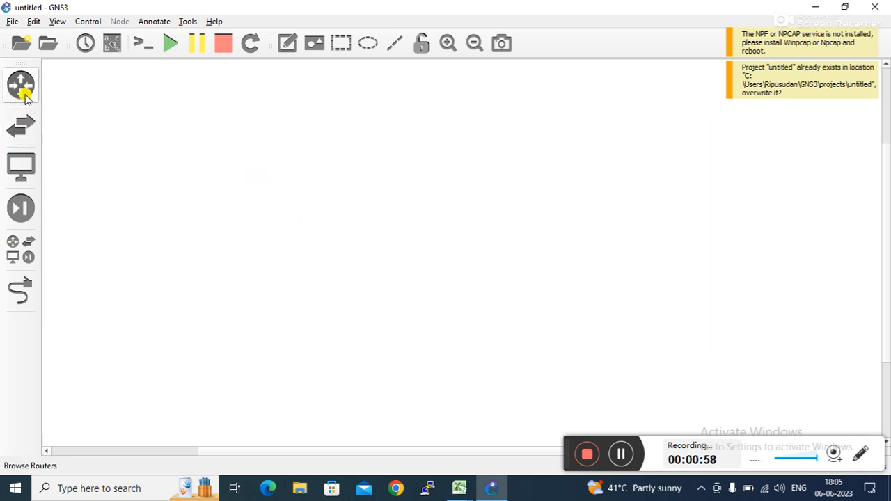
Step: Place a VPCS node PC1 and an Ethernet switch on the canvas
click(14, 256)
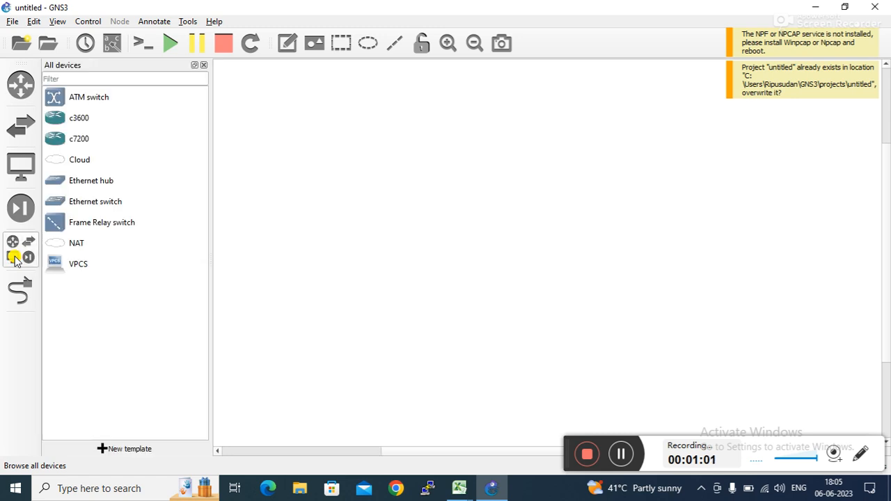
click(77, 269)
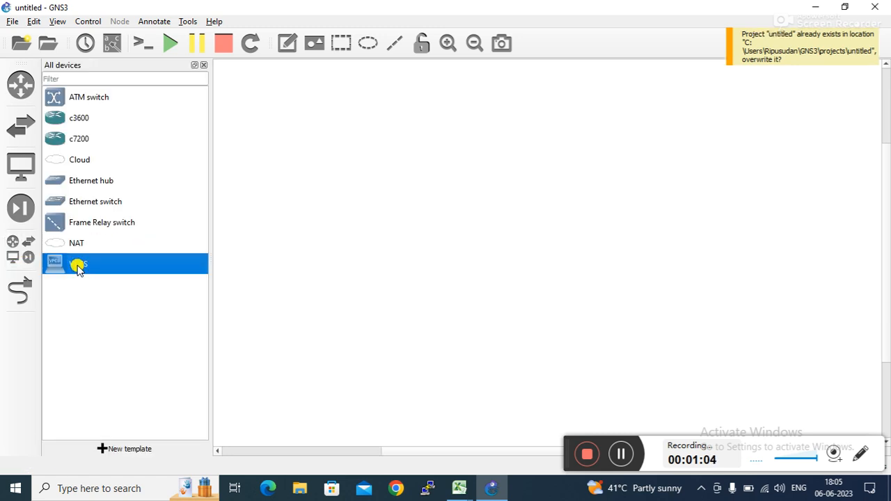
drag(78, 268, 355, 189)
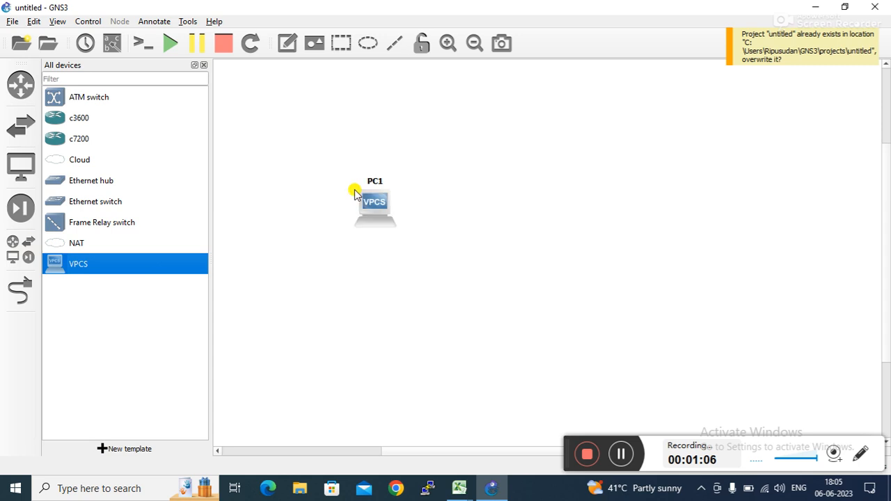
click(80, 201)
drag(80, 201, 533, 160)
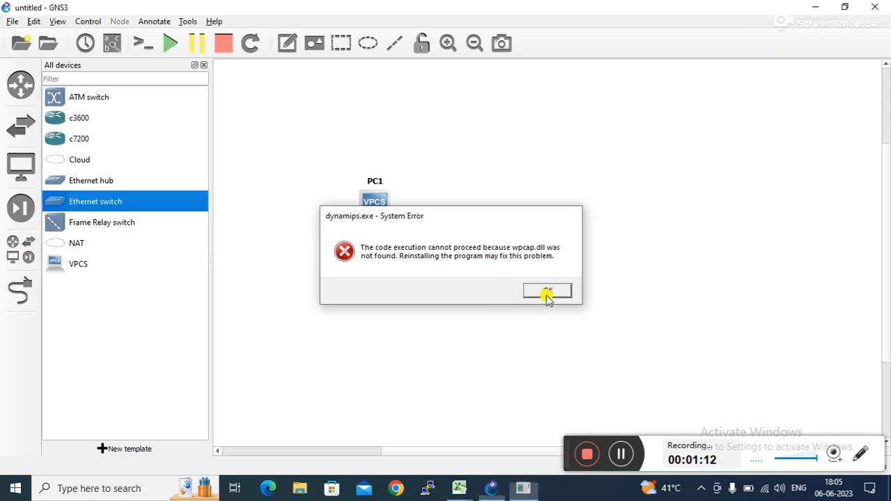
Step: Dismiss the wpcap.dll errors, add a c3600 router, close the device list and exit GNS3
click(547, 291)
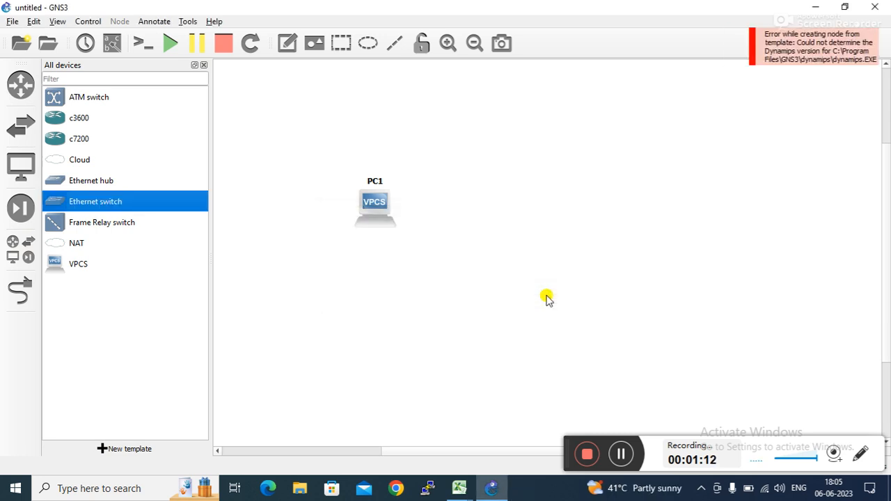
click(78, 119)
drag(78, 118, 461, 132)
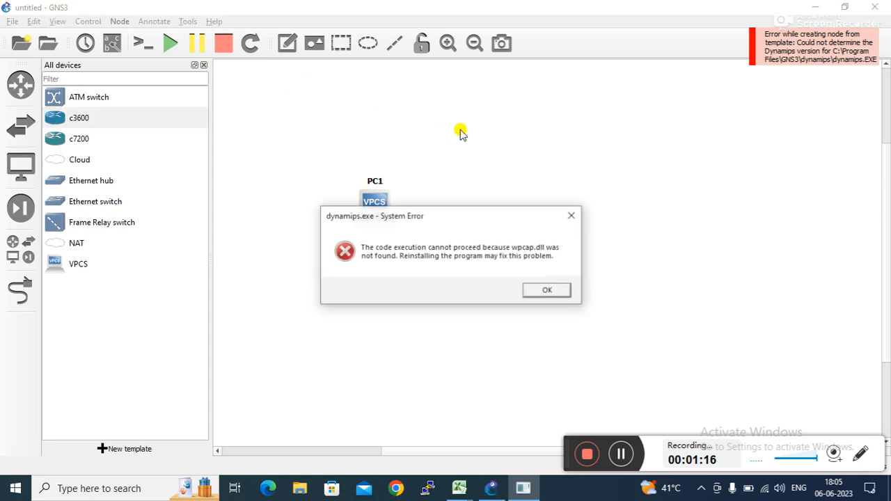
click(551, 291)
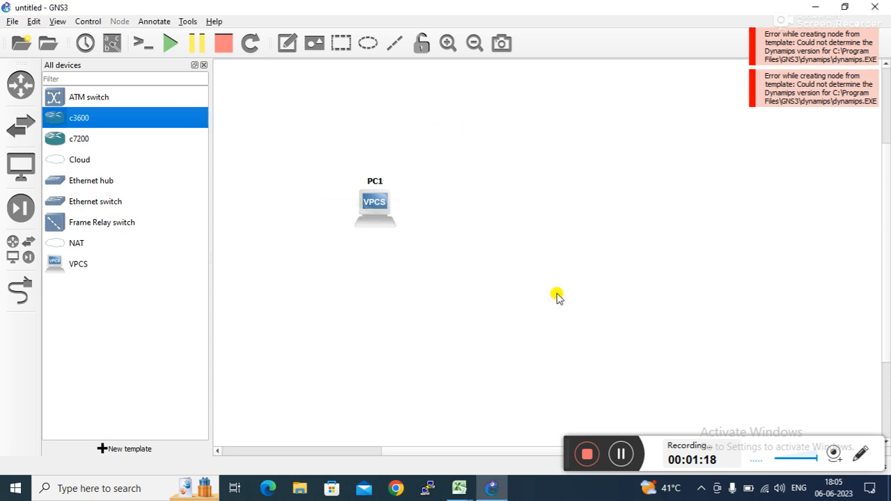
click(204, 65)
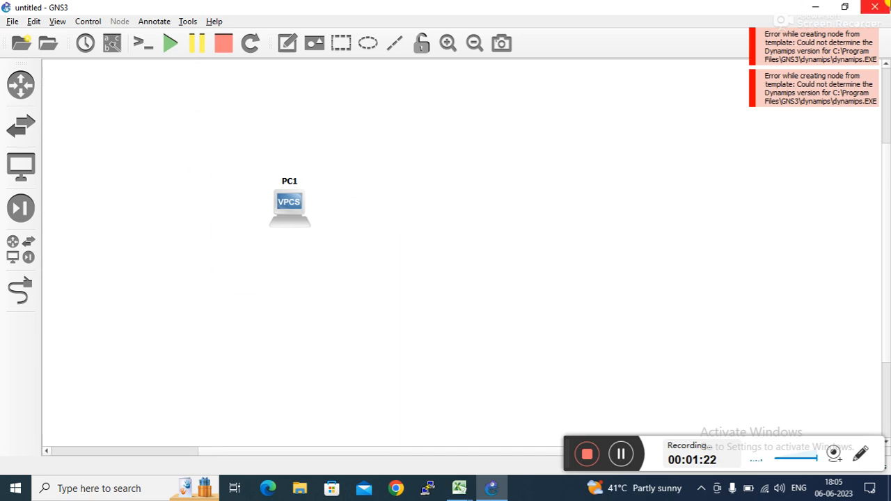
click(886, 3)
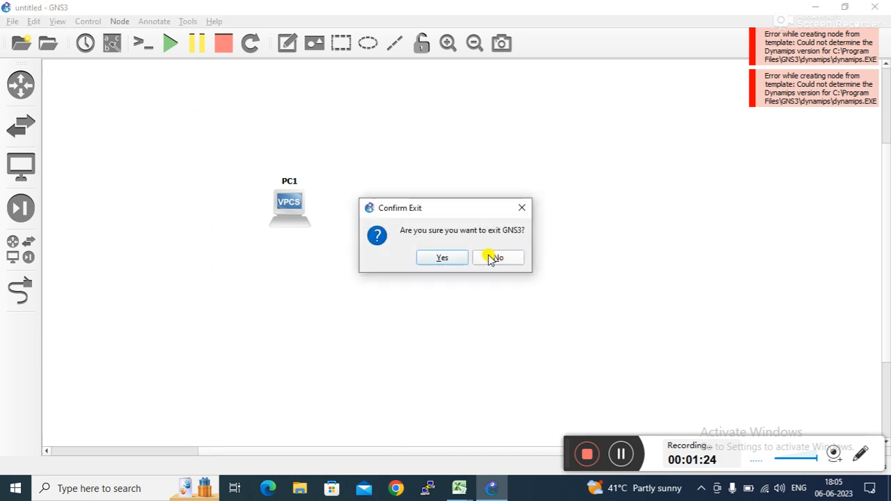
click(446, 258)
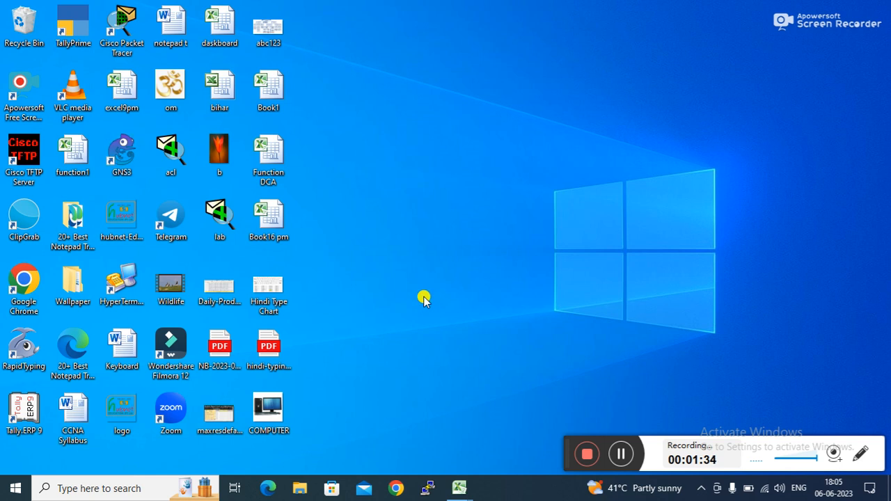
Step: Bring Book16 pm to the front and move through the function list in columns C and D
mouse_move(449, 491)
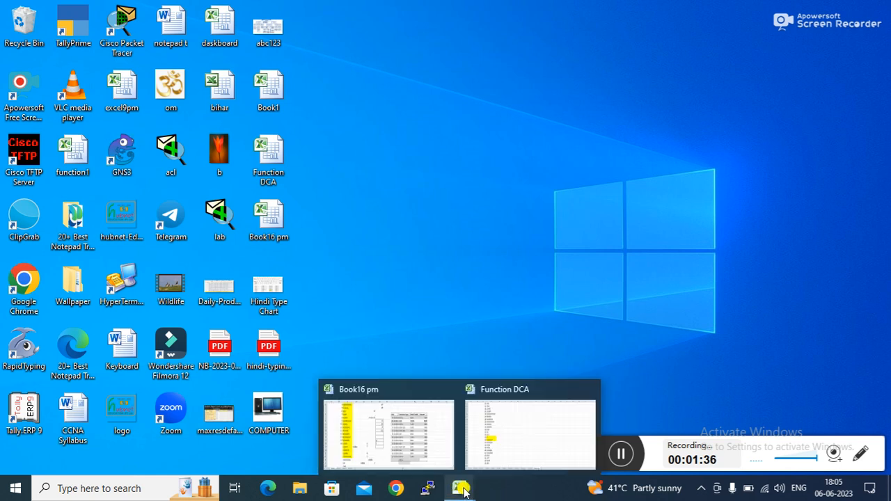
click(417, 434)
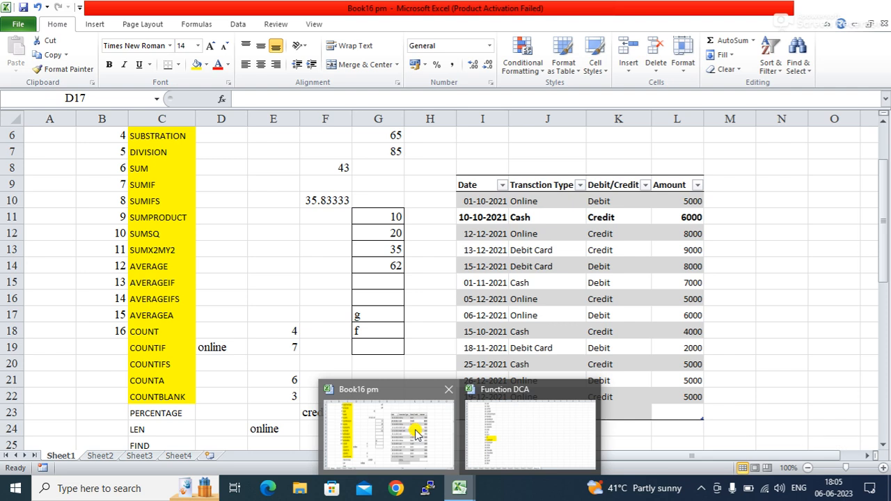
click(179, 407)
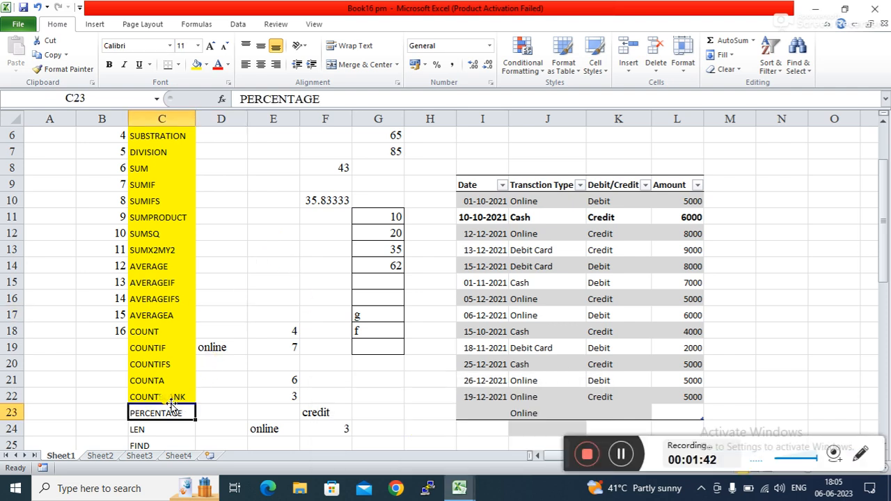
click(168, 394)
click(223, 397)
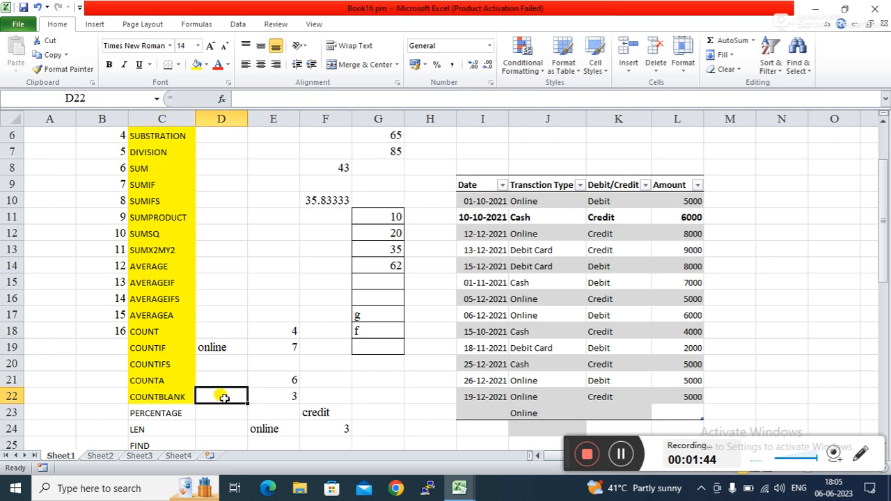
key(Down)
key(Left)
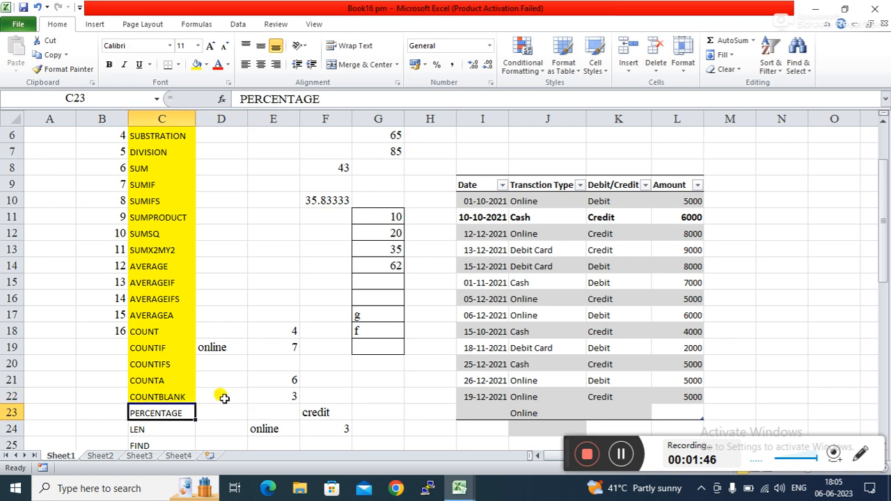
key(Right)
key(Down)
key(Down)
key(Down)
key(Down)
key(Down)
key(Down)
key(Down)
key(Down)
key(Down)
key(Down)
key(Down)
key(Down)
key(Down)
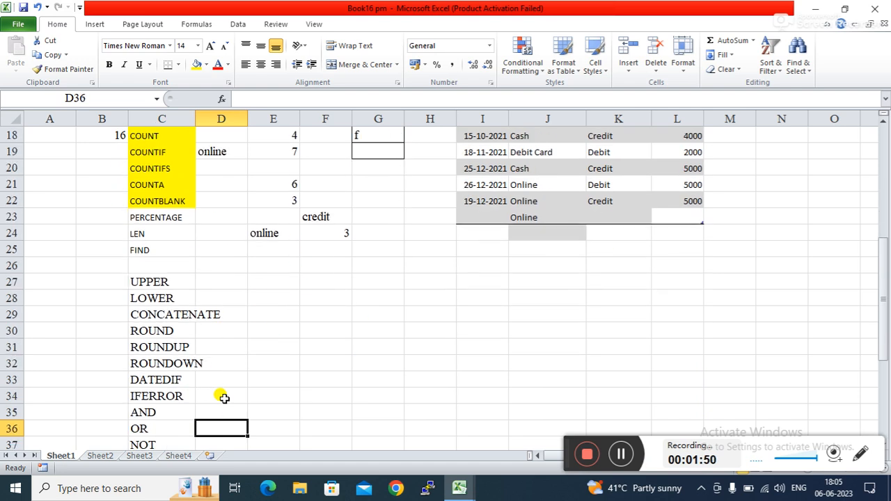
Step: Enter 300 in G29 and 500 in H29
click(369, 317)
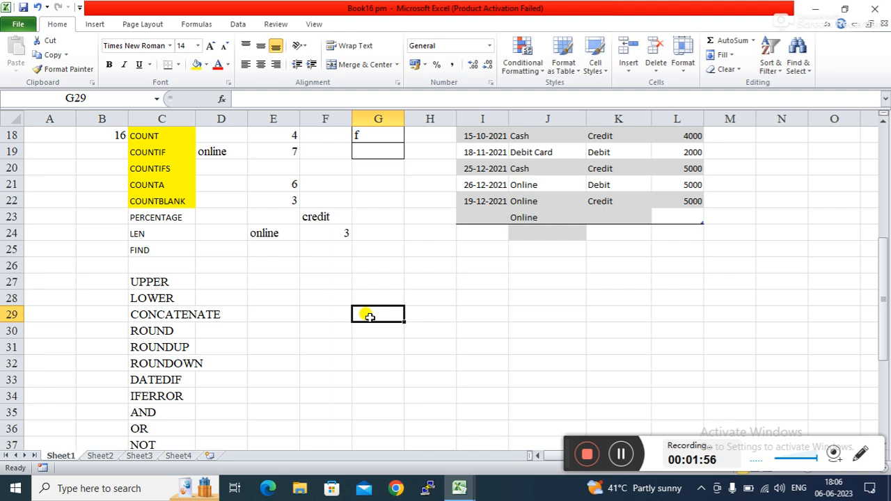
text(300)
key(Tab)
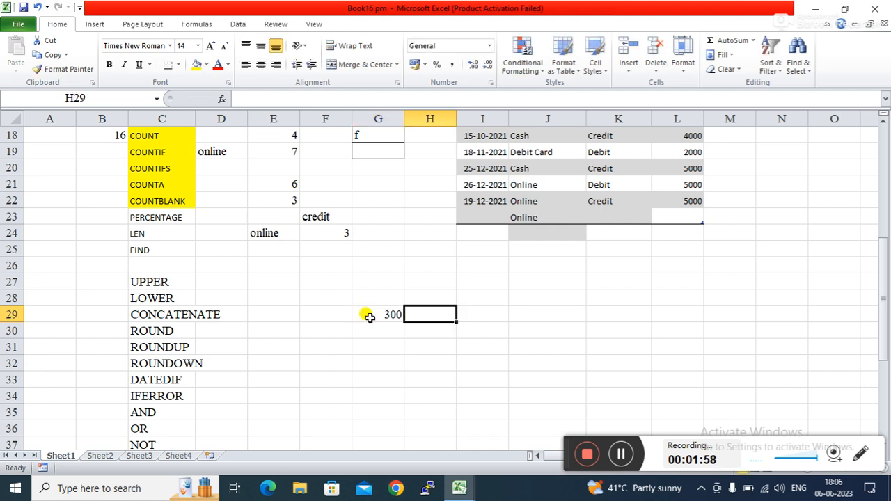
text(500)
key(Tab)
key(Tab)
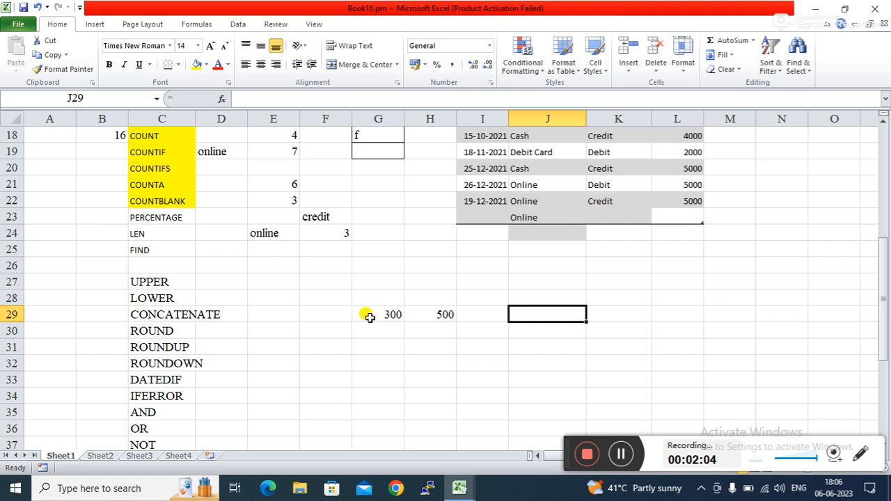
Step: Enter =G29/H29*100 in J29
text(=)
click(370, 317)
text(/)
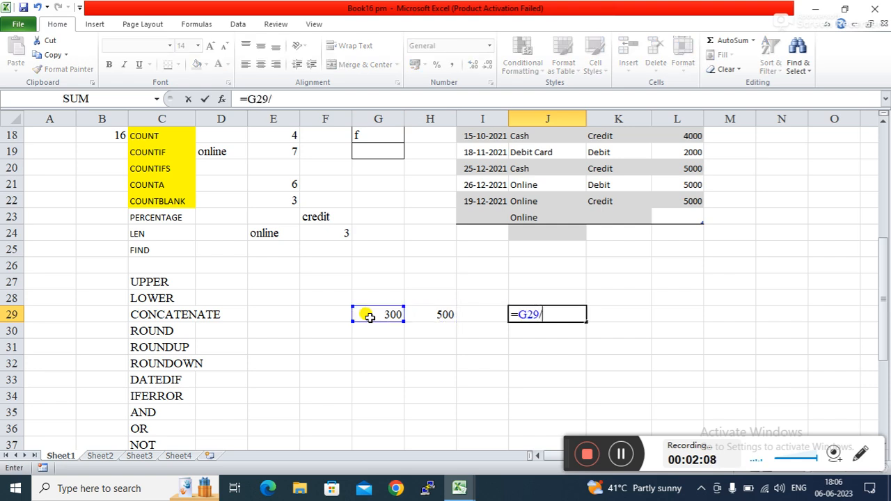
key(Left)
key(Left)
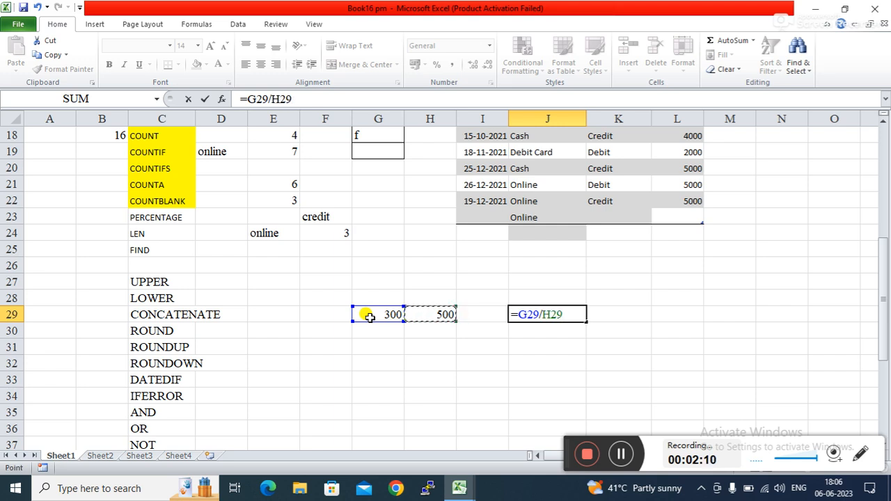
text(*100)
key(Return)
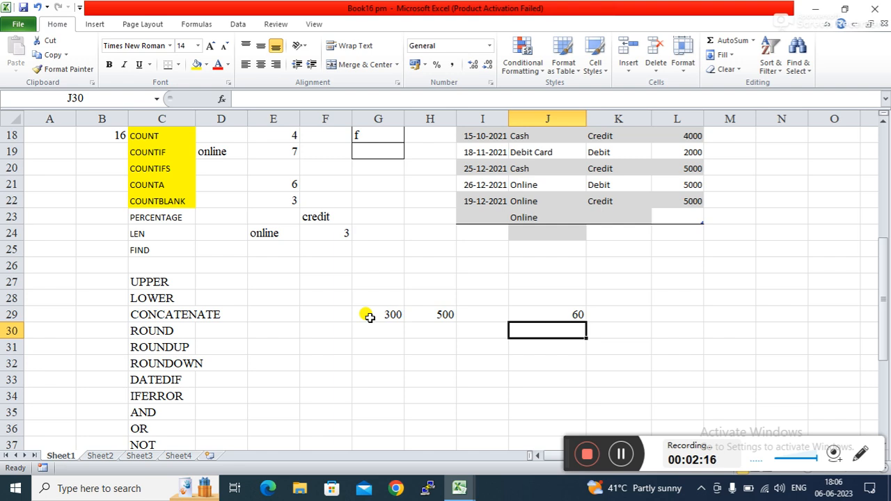
Step: Simplify J29 to =G29/H29 and apply Percent Style so it shows 60%
key(Up)
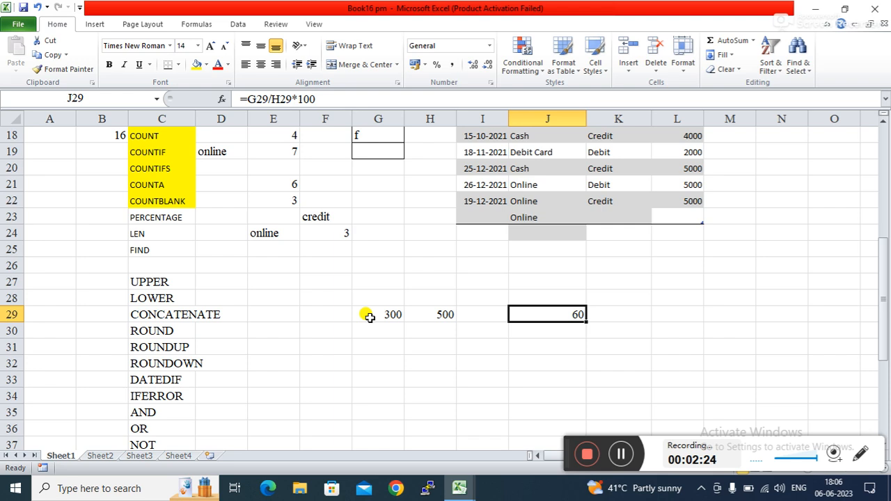
click(333, 99)
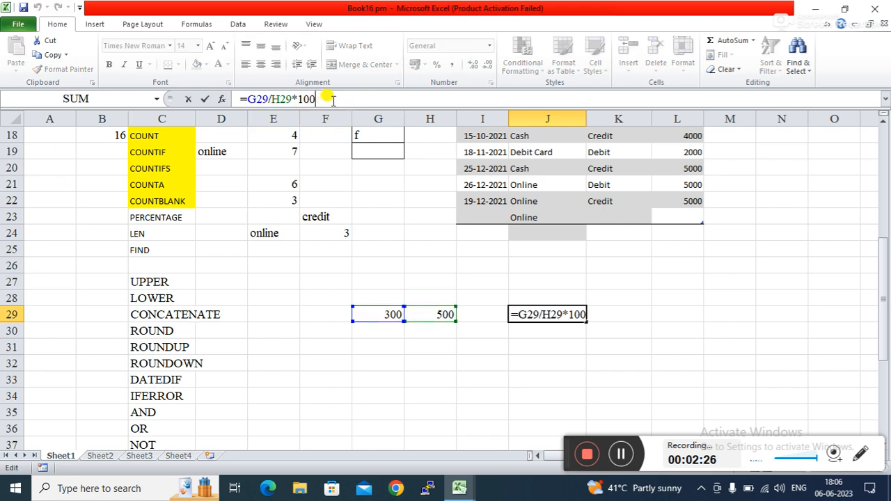
key(BackSpace)
key(BackSpace)
key(BackSpace)
key(BackSpace)
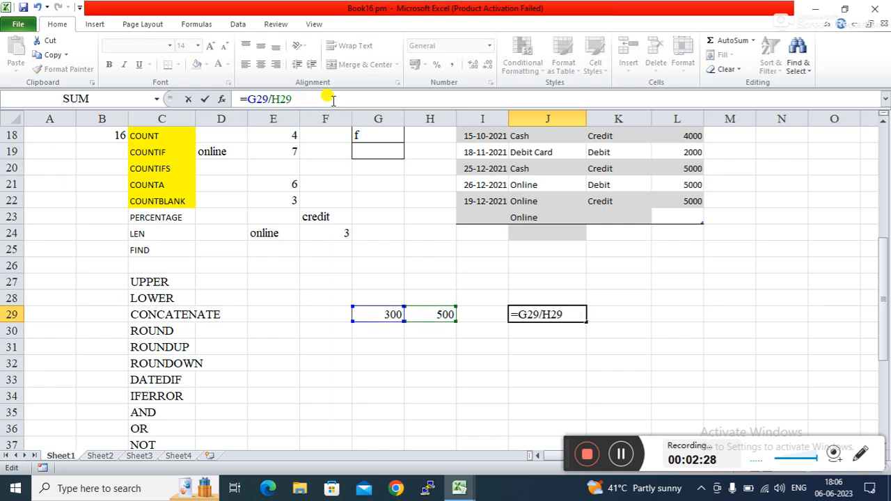
key(Return)
key(Up)
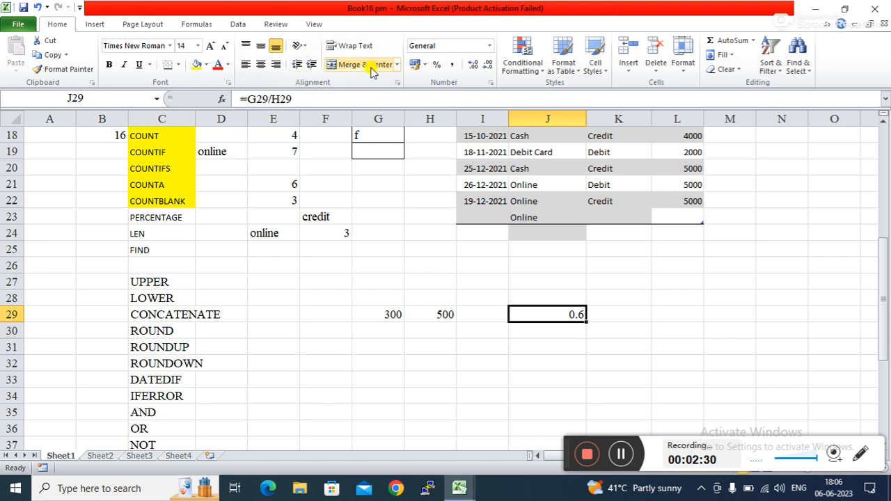
click(436, 67)
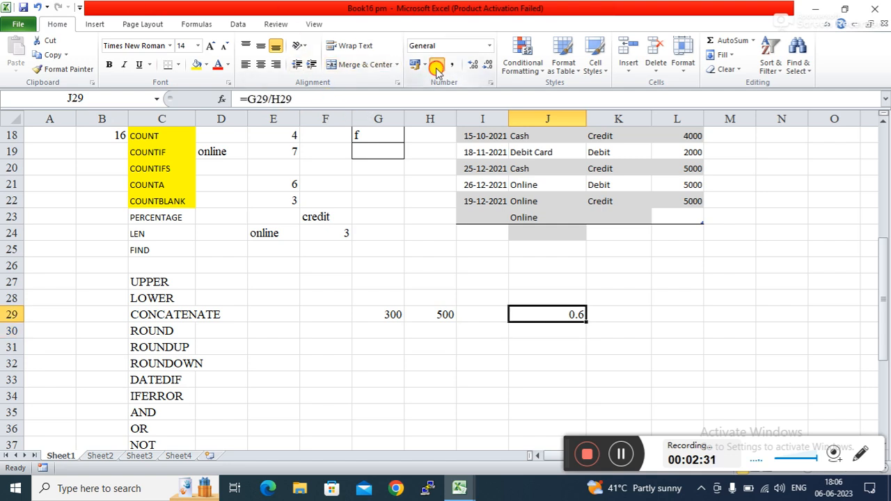
Step: Apply Percent Style to J29, then undo it with Ctrl+Z so it shows 0.6
click(695, 330)
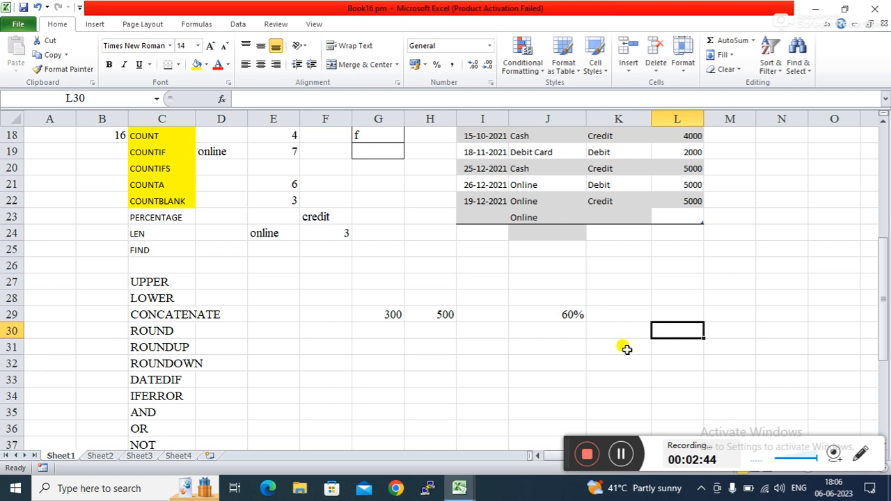
click(569, 349)
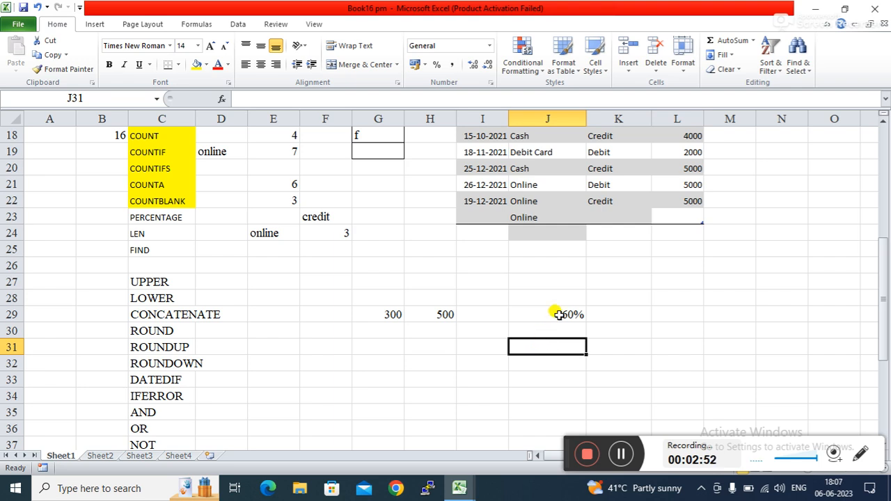
key(ctrl+z)
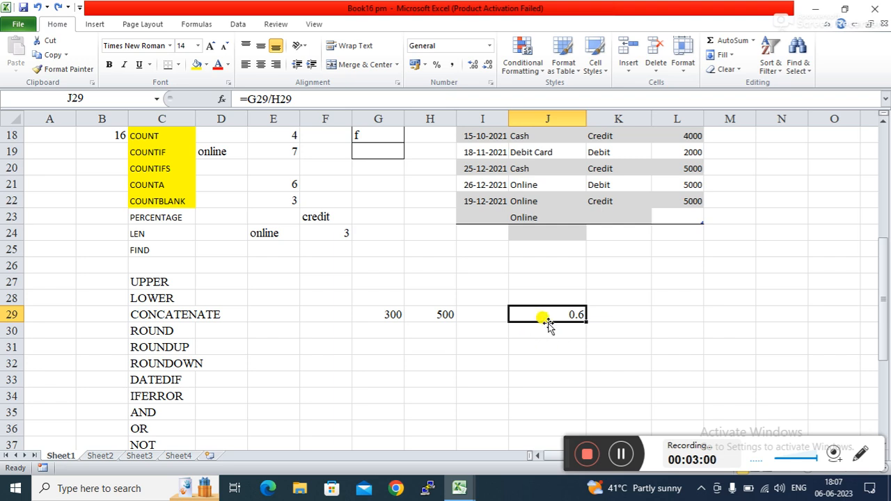
click(537, 339)
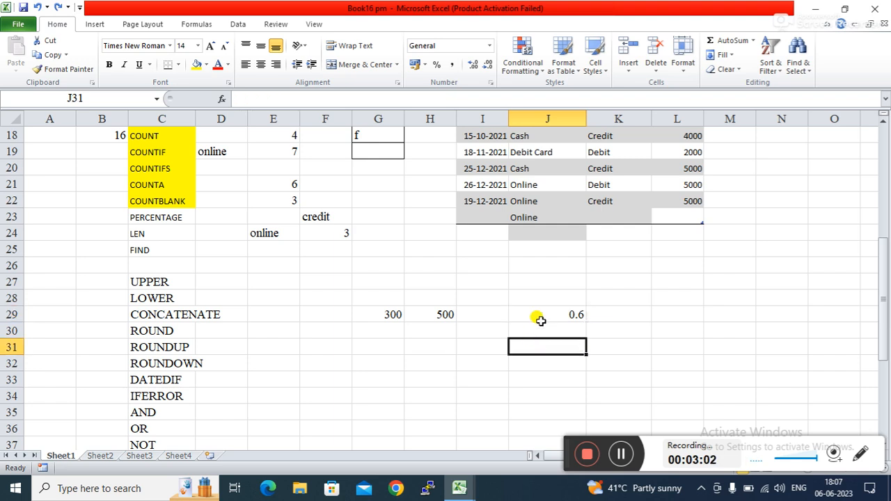
click(540, 315)
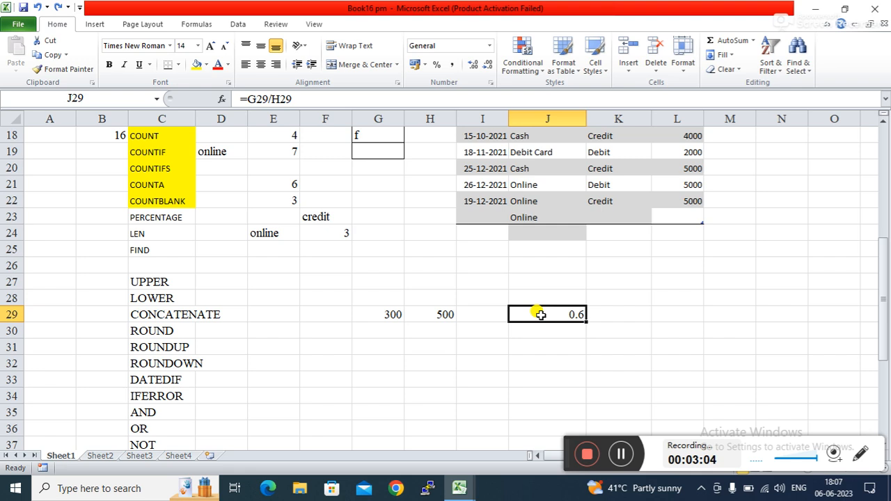
Step: Cancel the stray % entry and format J29 as a percentage with Ctrl+Shift+%, showing 60%
text(%)
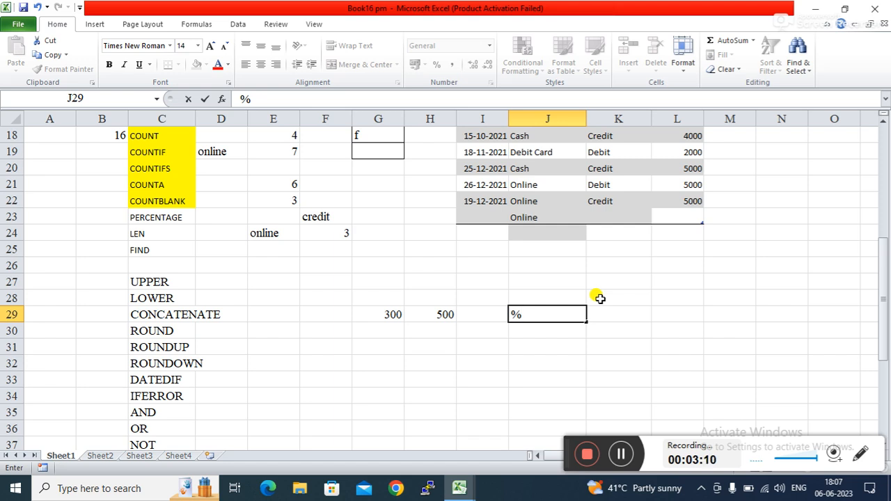
key(Escape)
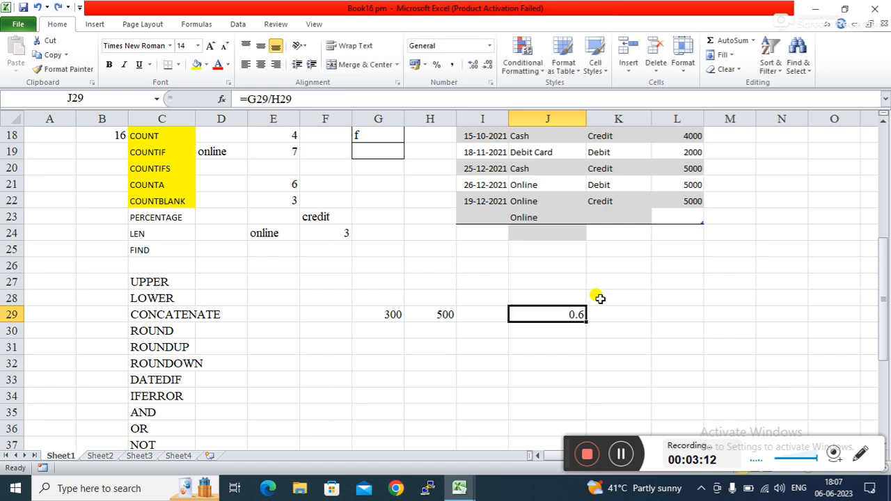
click(552, 378)
click(542, 319)
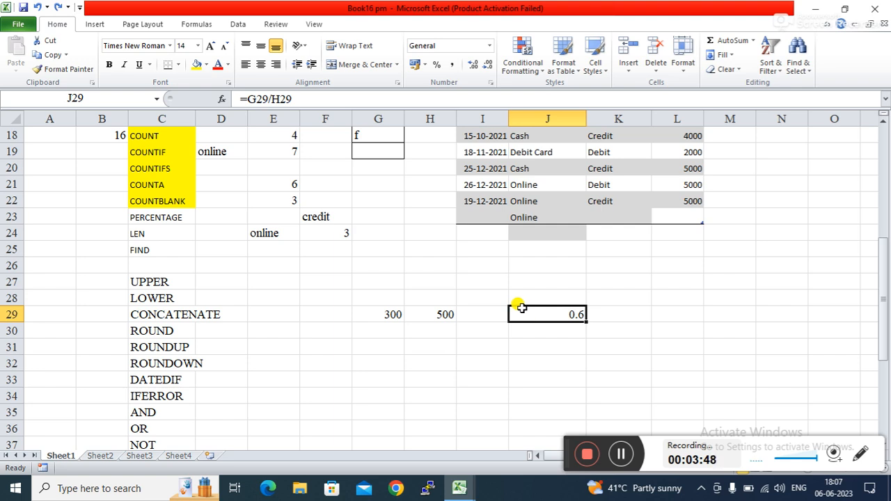
key(ctrl+shift+5)
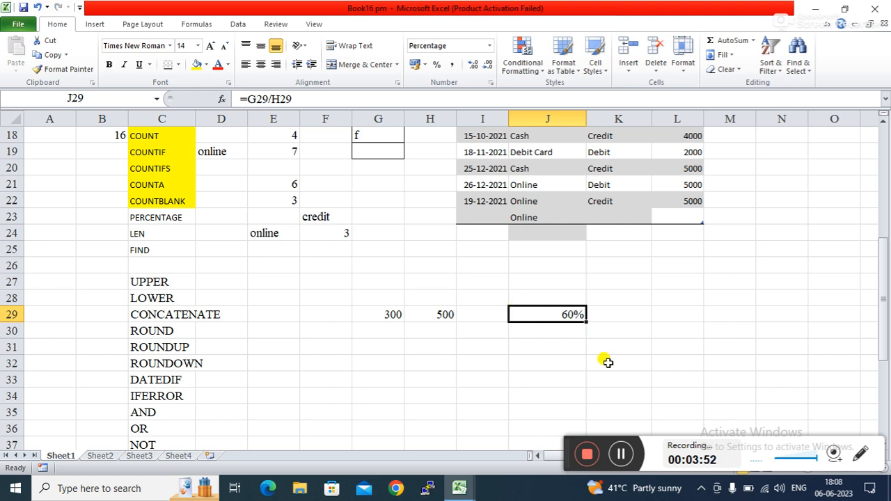
Step: Review the 60% result in J29, then select G31 in the ROUNDUP row
click(591, 380)
click(533, 314)
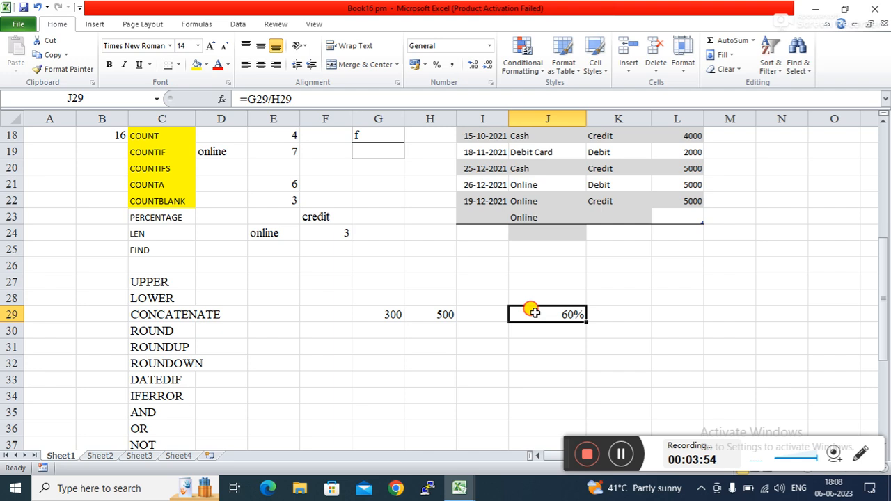
click(522, 343)
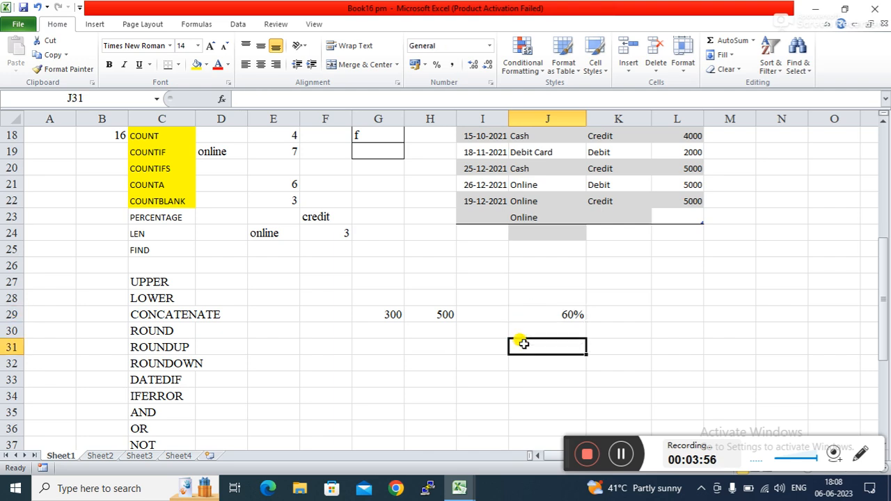
click(531, 316)
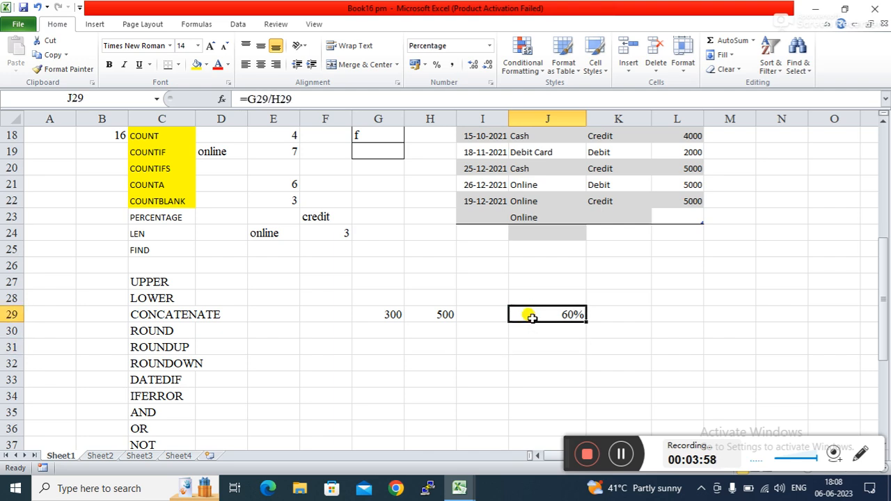
click(527, 344)
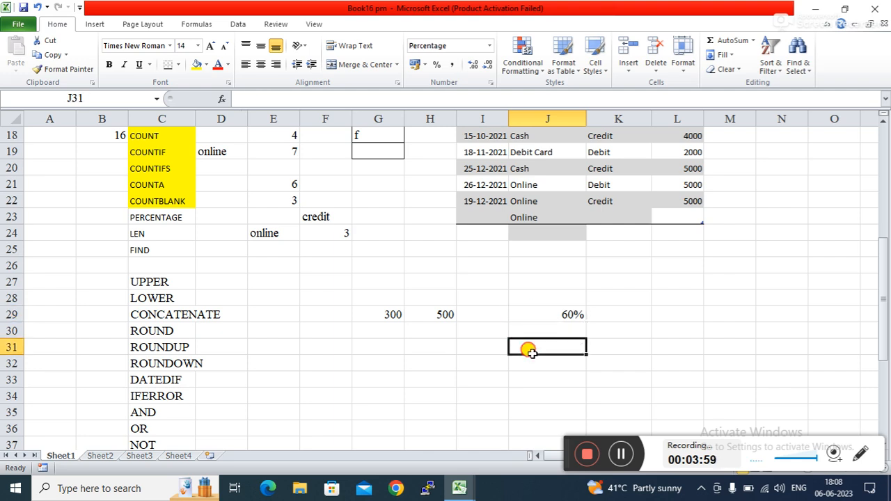
click(542, 315)
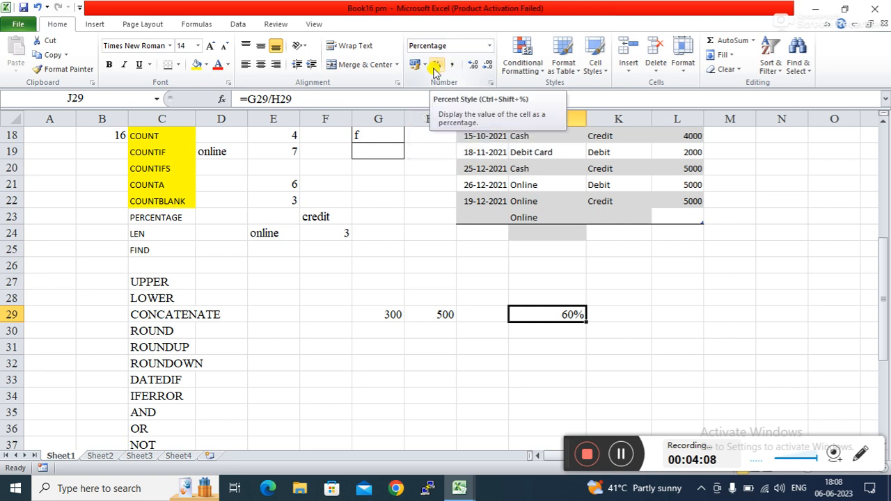
click(623, 376)
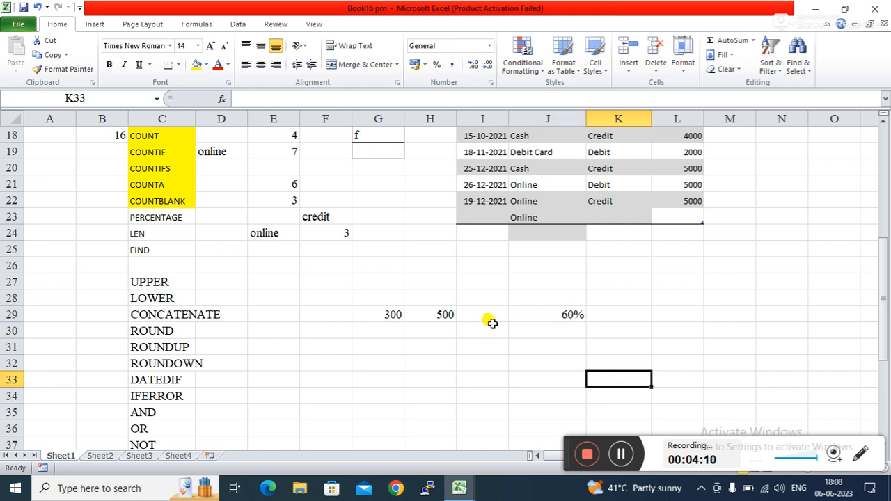
click(406, 348)
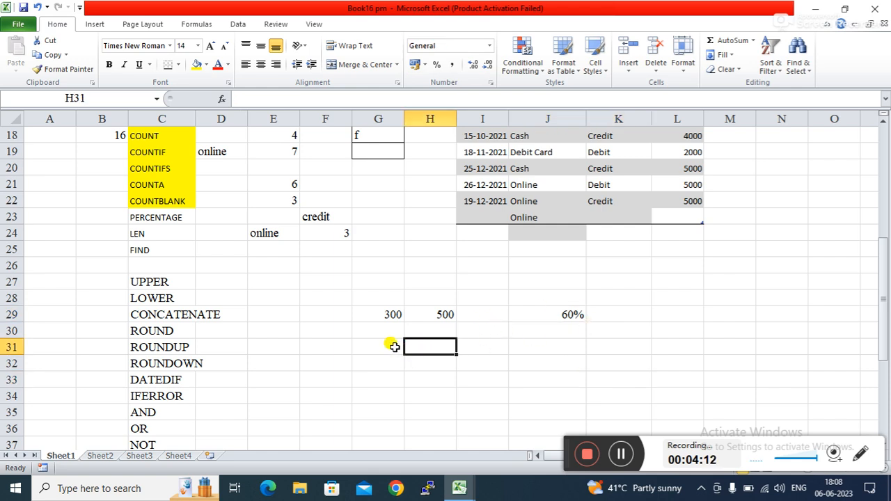
click(384, 344)
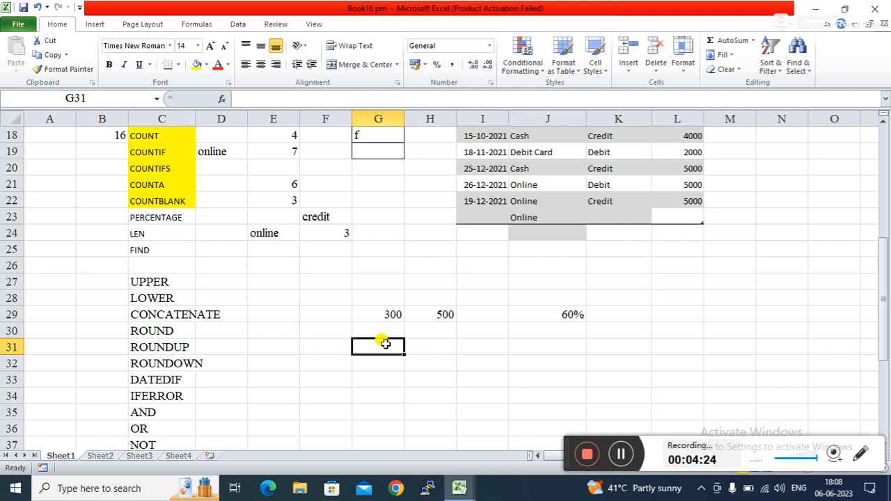
Step: Enter 500 in H31 and 60% in J31
key(Right)
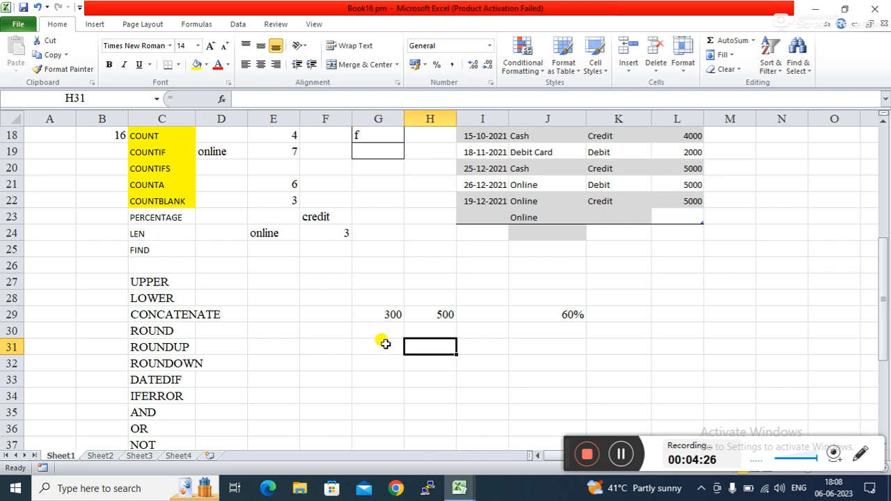
text(500)
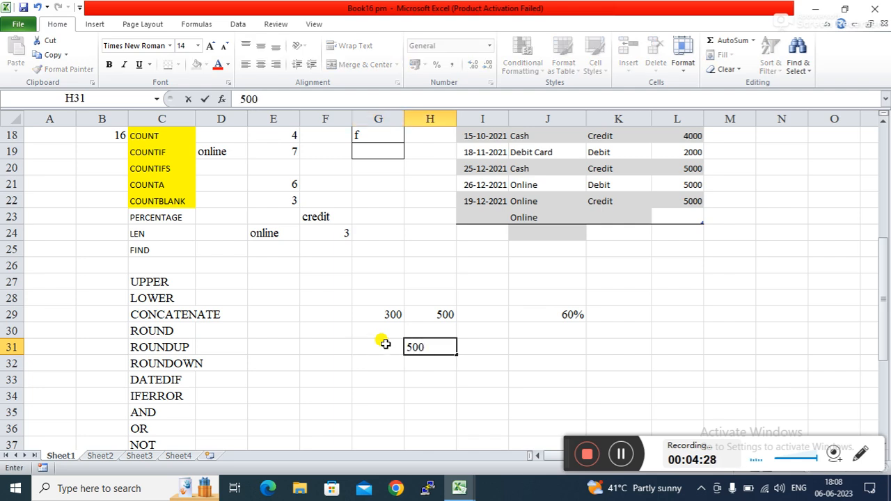
key(Right)
key(Right)
key(Right)
key(Left)
text(60)
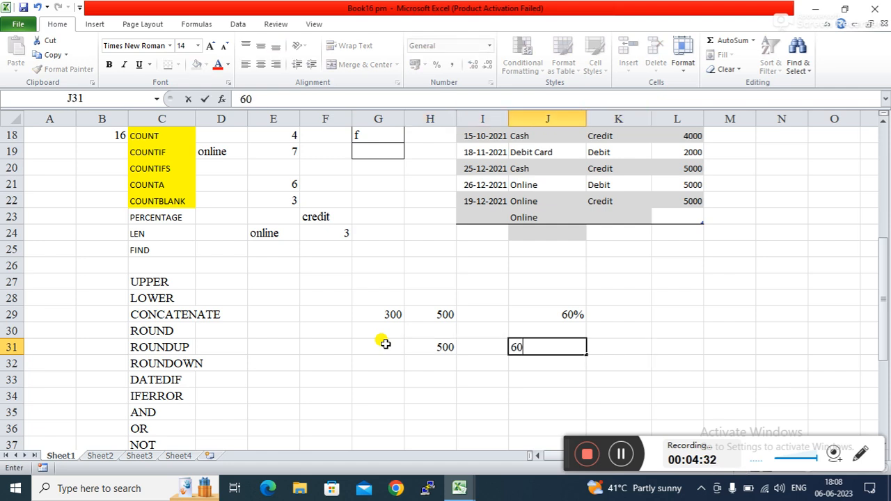
text(%)
key(Left)
key(Left)
key(Left)
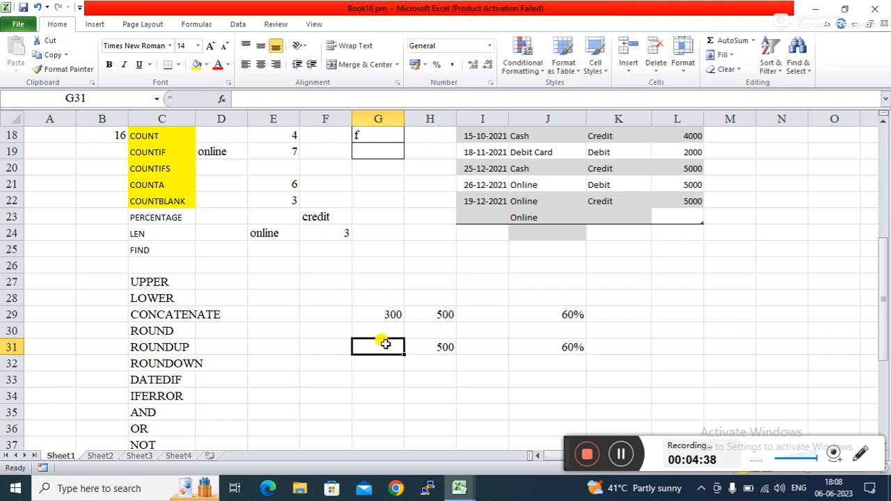
Step: Enter =J31*H31 in G31 so it returns 300
text(=)
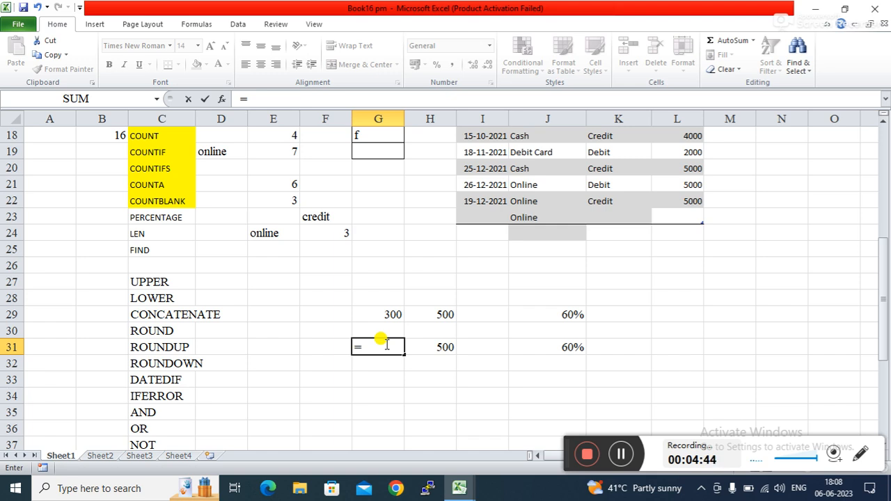
key(Right)
key(Right)
key(Right)
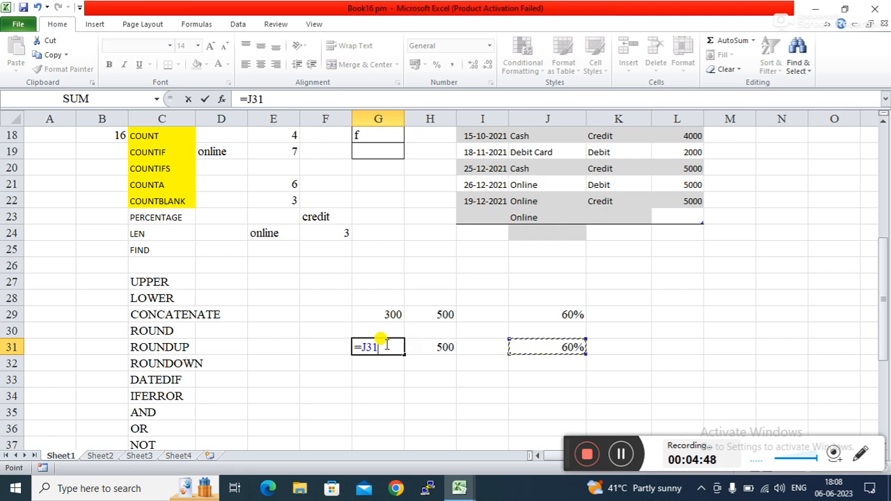
text(*)
key(Right)
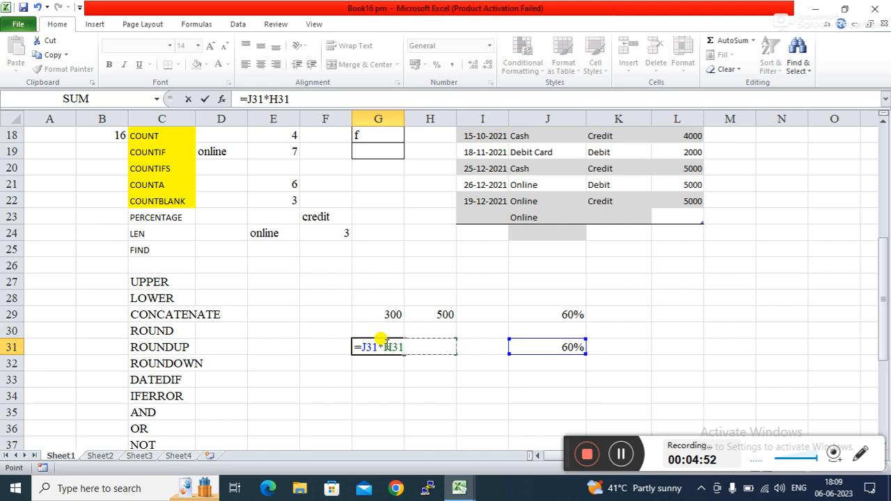
key(Return)
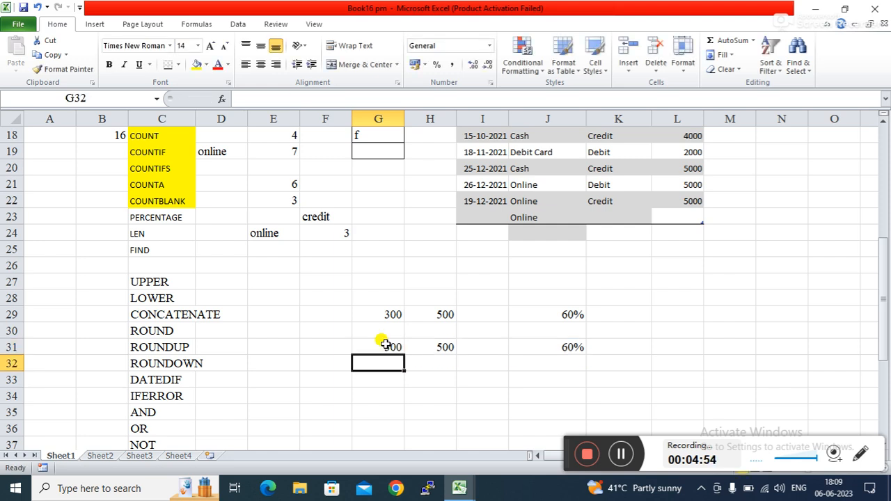
Step: Inspect the formulas in G31 and J29, then click around cells F30, C24 and H35
click(449, 394)
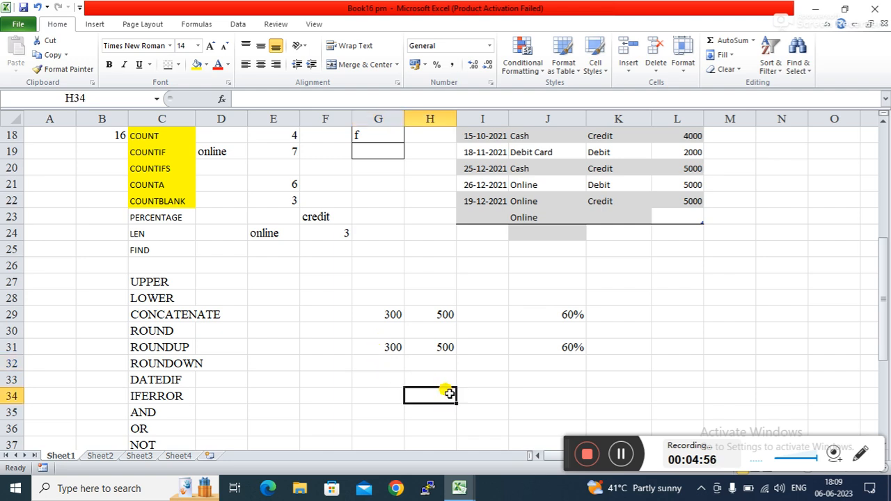
click(378, 340)
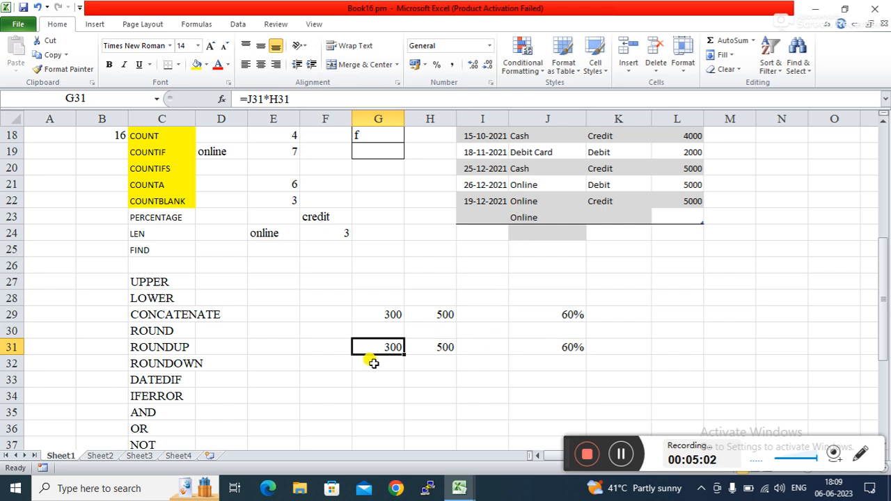
click(571, 317)
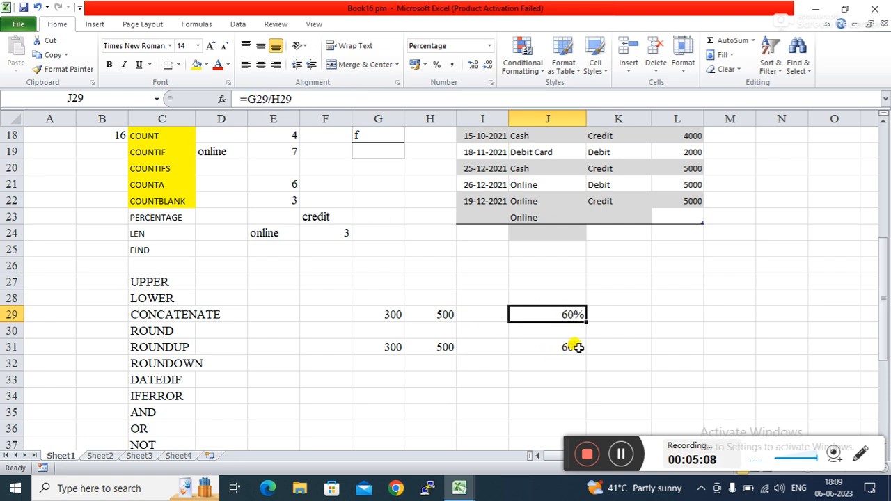
click(331, 333)
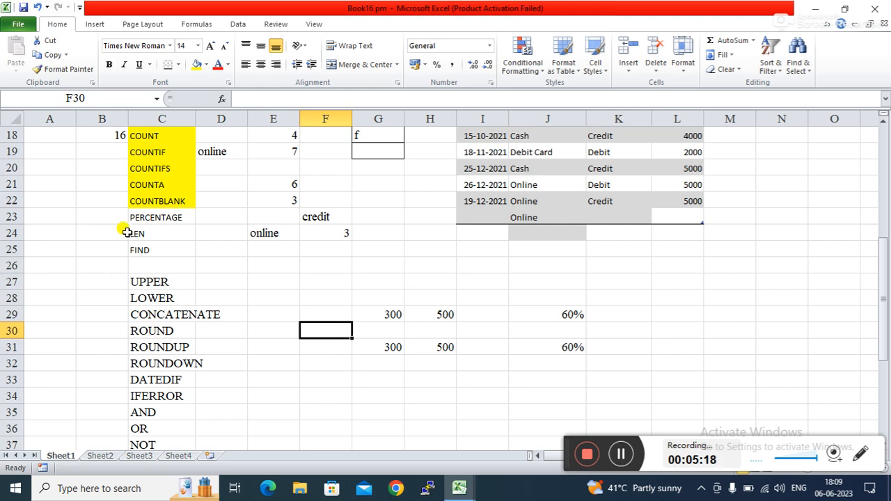
click(149, 231)
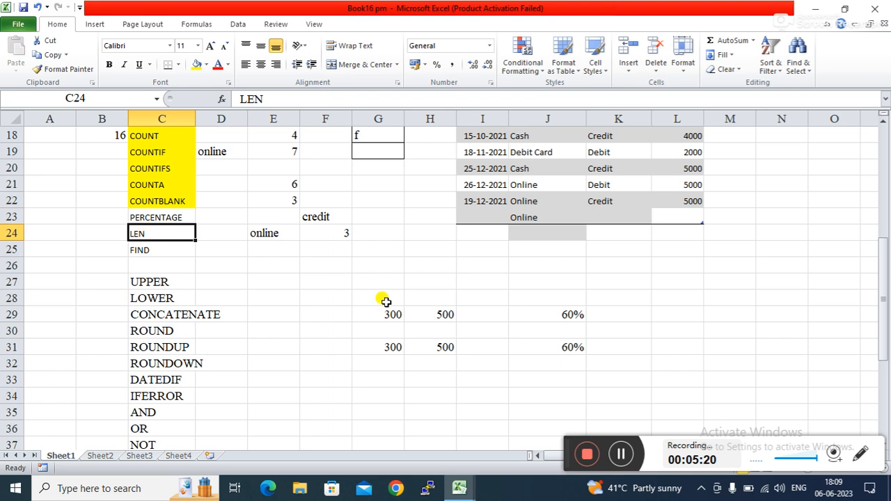
click(422, 409)
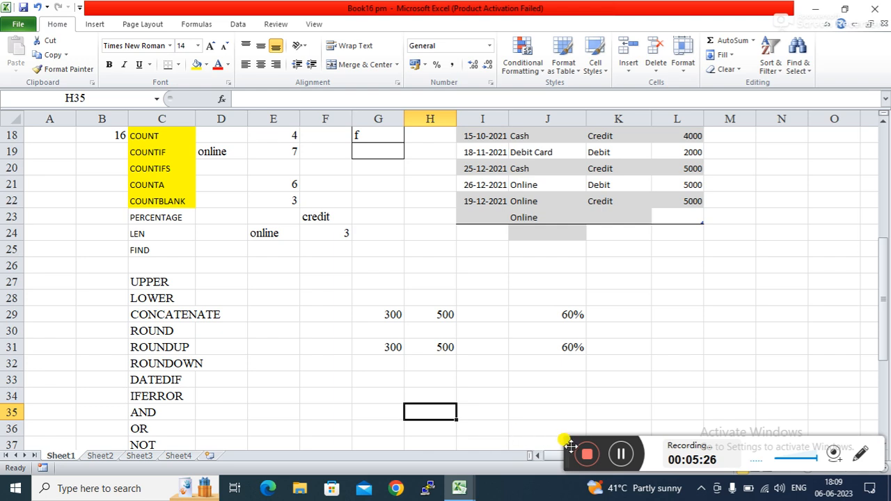
Step: Scroll the sheet and enter the word bihar in H34
drag(569, 444, 522, 443)
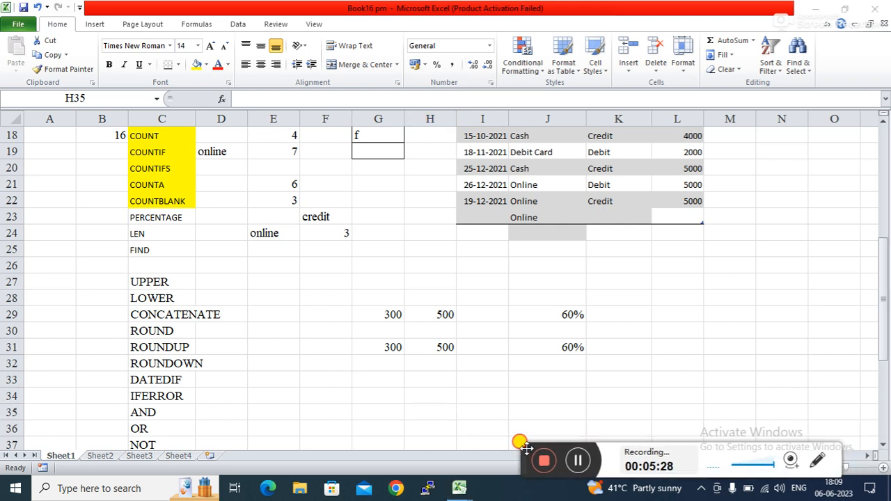
click(882, 445)
click(883, 445)
click(882, 445)
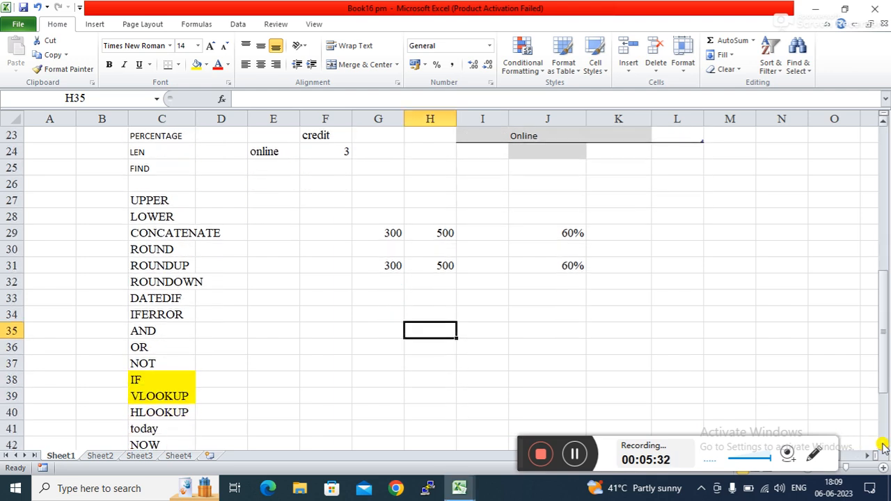
click(882, 445)
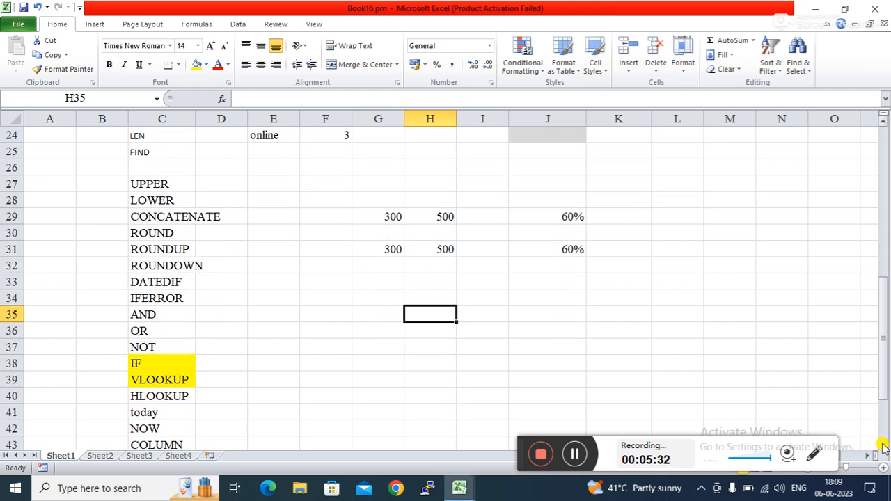
click(430, 298)
text(b)
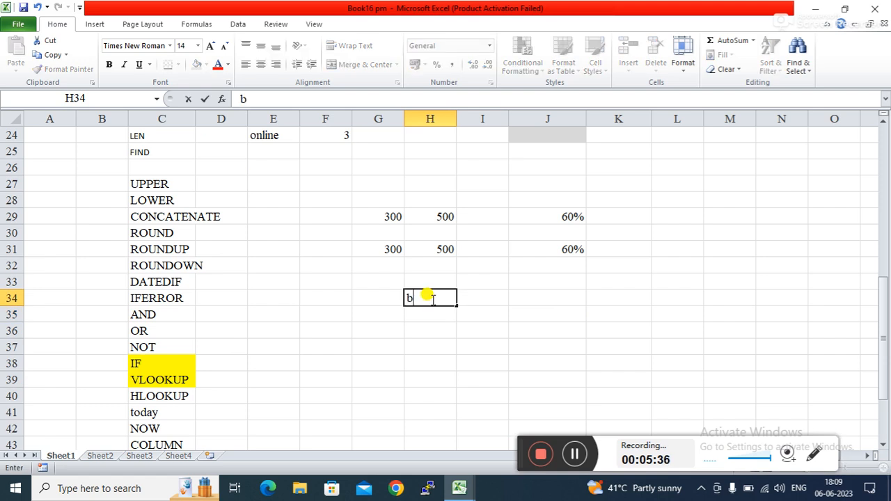
text(ihar)
key(Tab)
Step: Enter =LEN(H34) in H37 to count the characters of bihar, giving 5
key(Down)
key(Down)
key(Down)
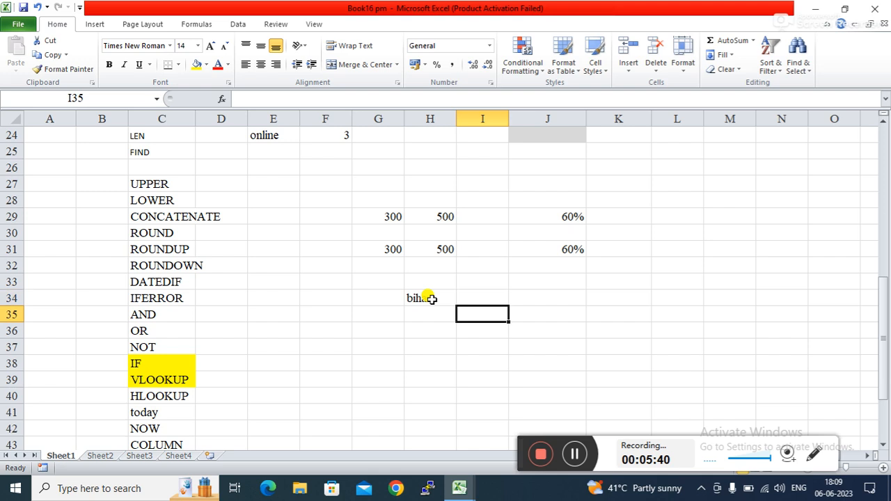
key(Left)
text(=)
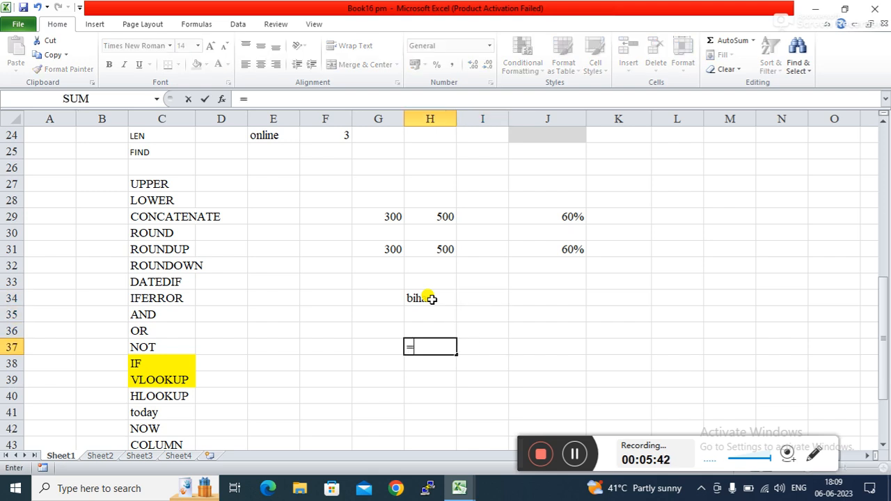
text(le)
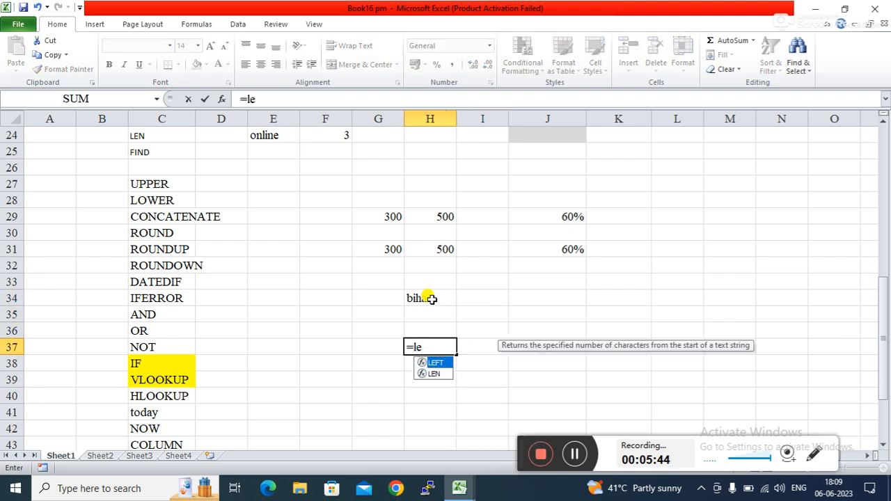
key(Down)
key(Tab)
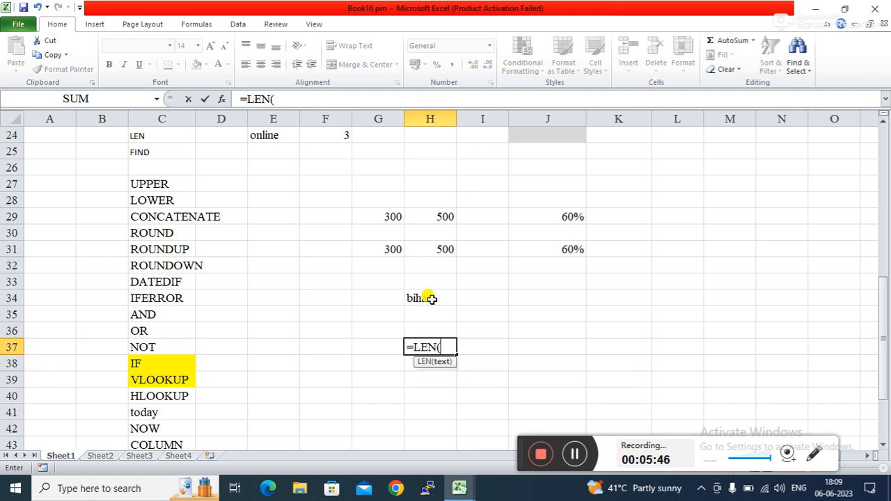
click(432, 298)
key(Return)
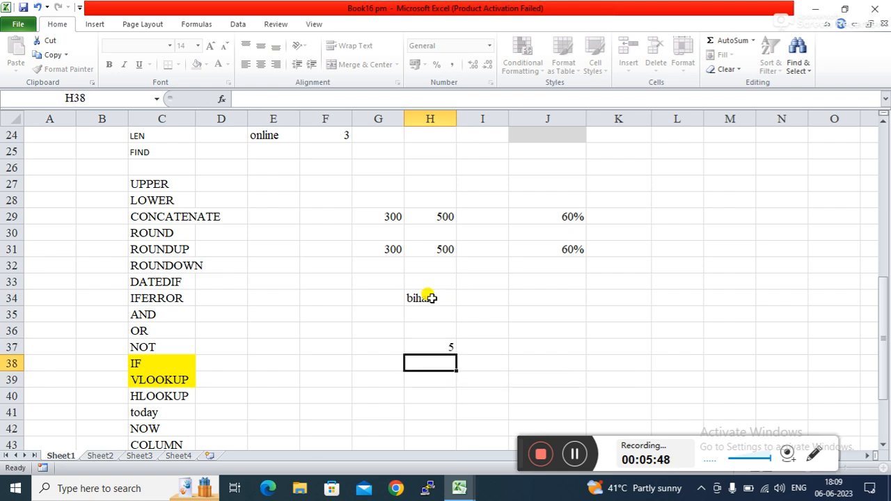
click(539, 340)
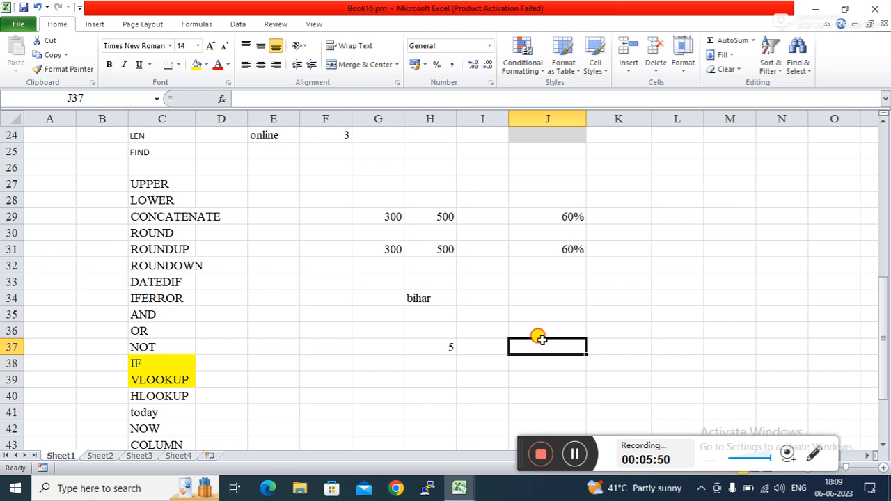
click(515, 360)
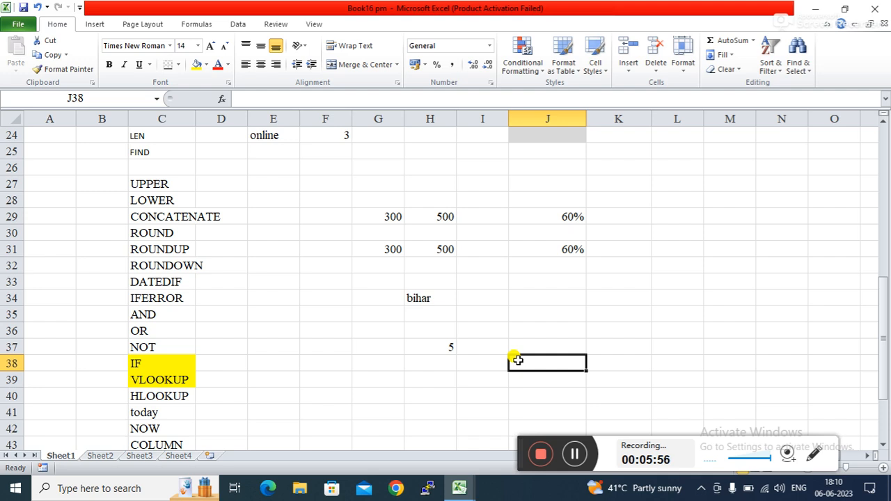
Step: Add a trailing space to bihar in H34 so the LEN result becomes 6
double_click(430, 295)
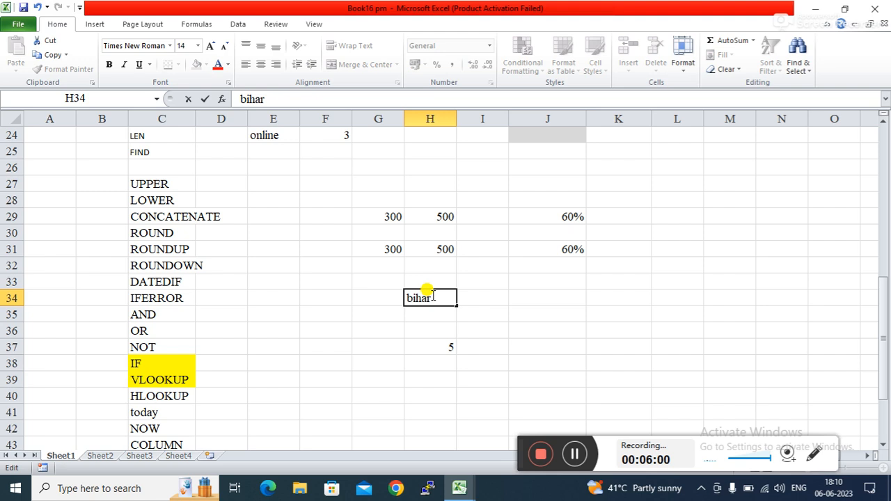
key(Return)
click(570, 317)
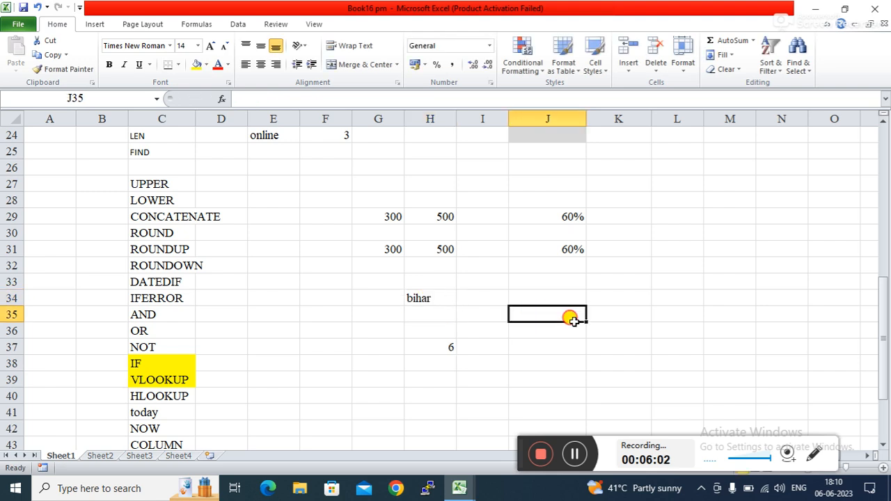
Step: Enter =FIND("a",H34) in H39, returning 4
click(429, 382)
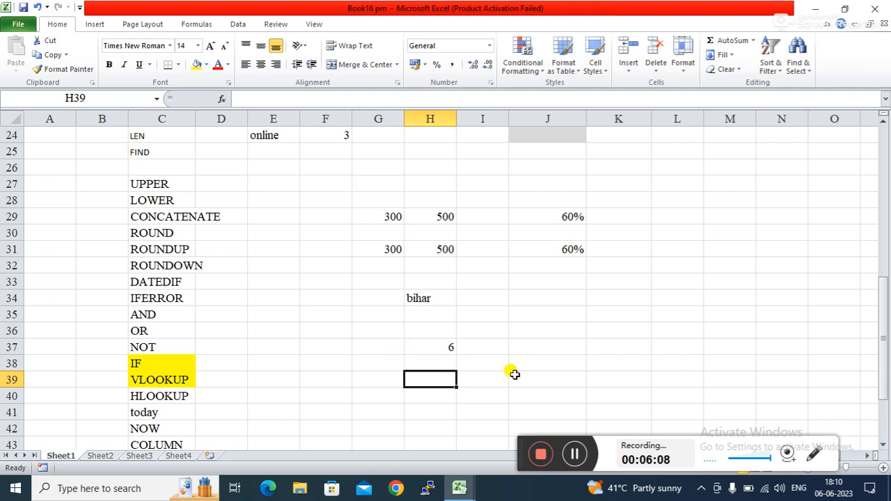
text(=fi)
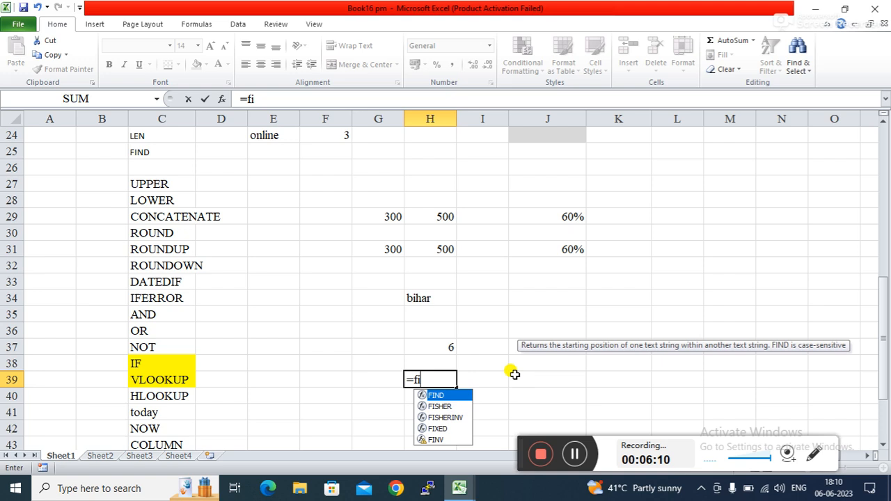
key(Tab)
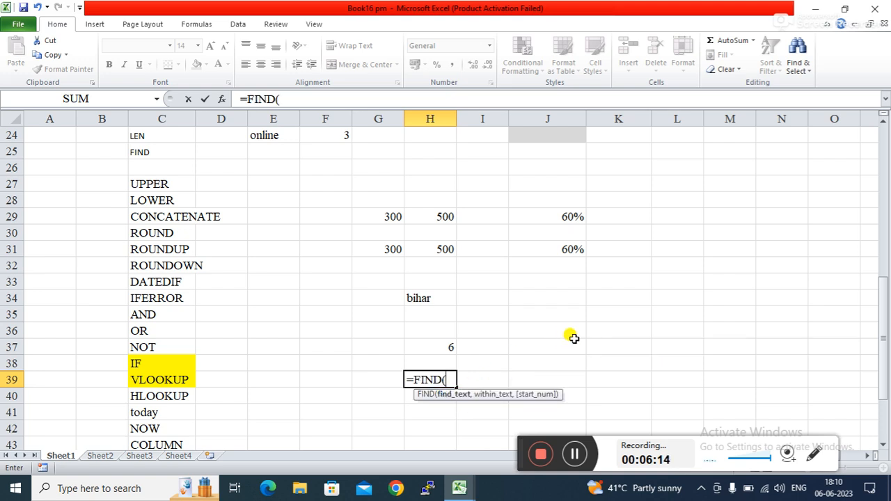
text("a",)
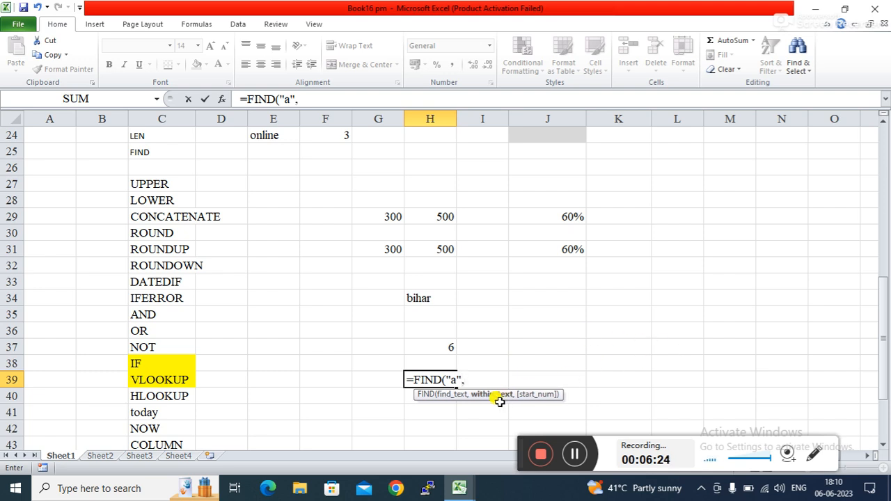
click(424, 292)
key(Return)
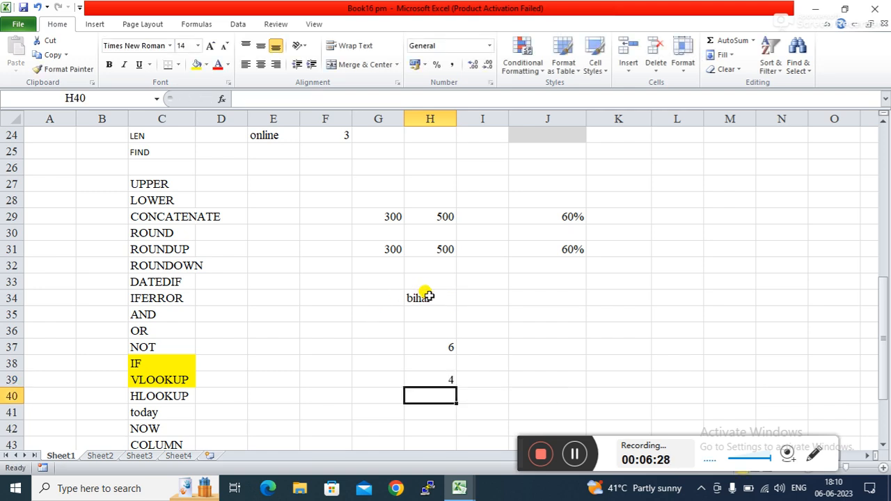
Step: Review the FIND formula in H39 and reselect bihar in H34
click(491, 379)
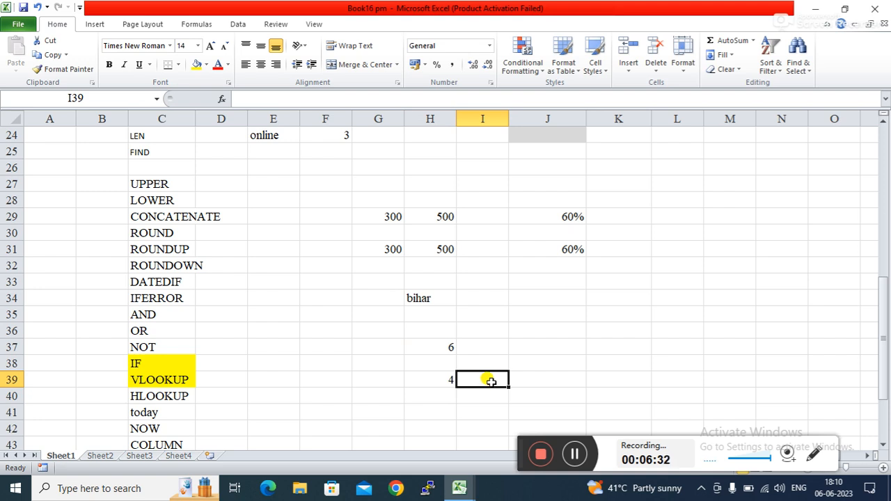
click(443, 376)
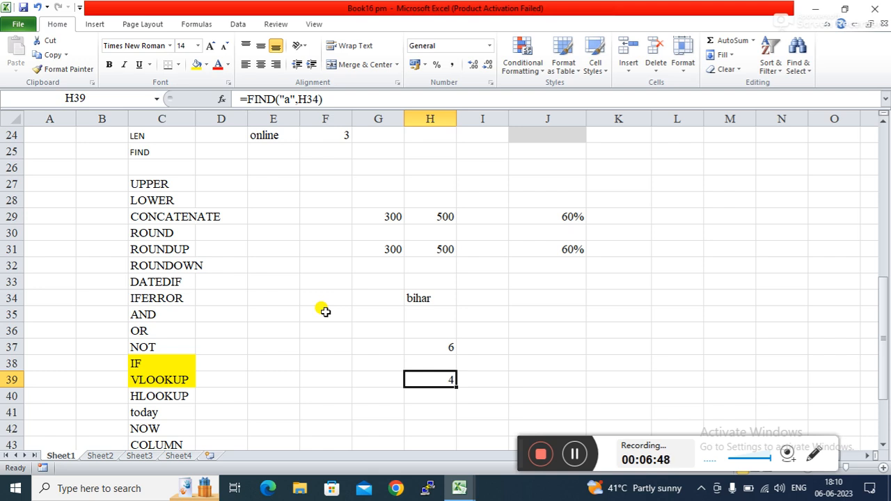
click(400, 403)
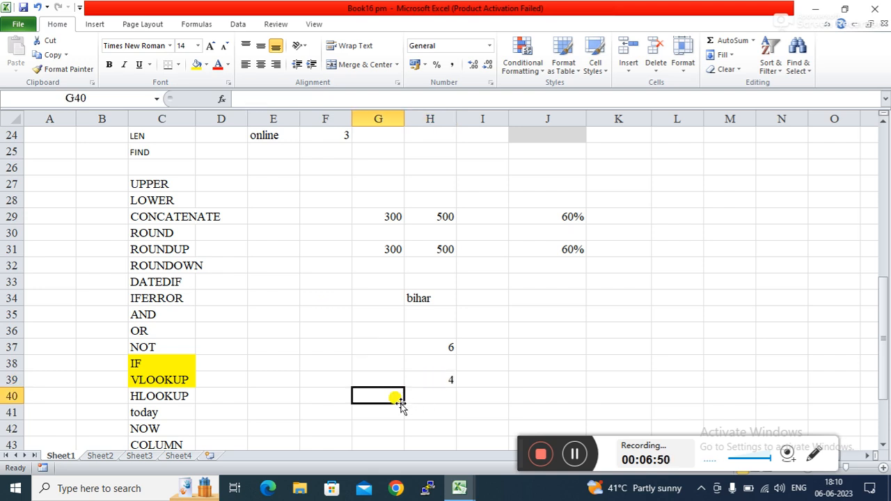
click(440, 380)
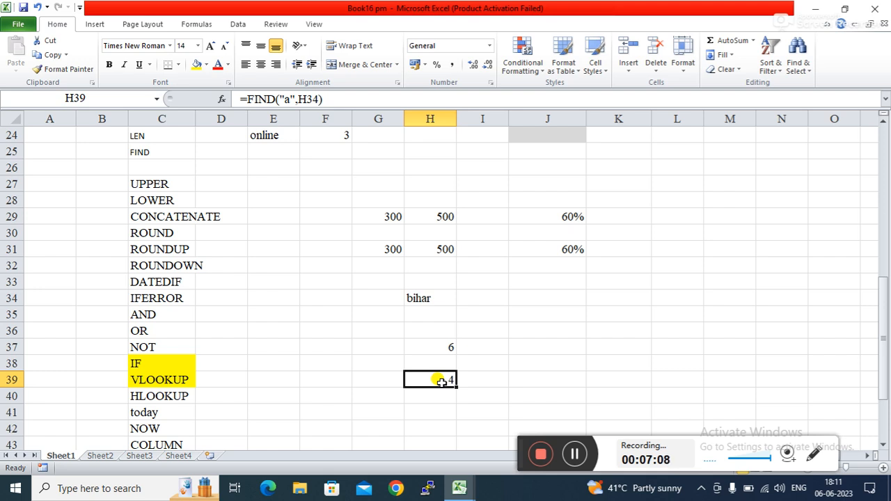
click(439, 293)
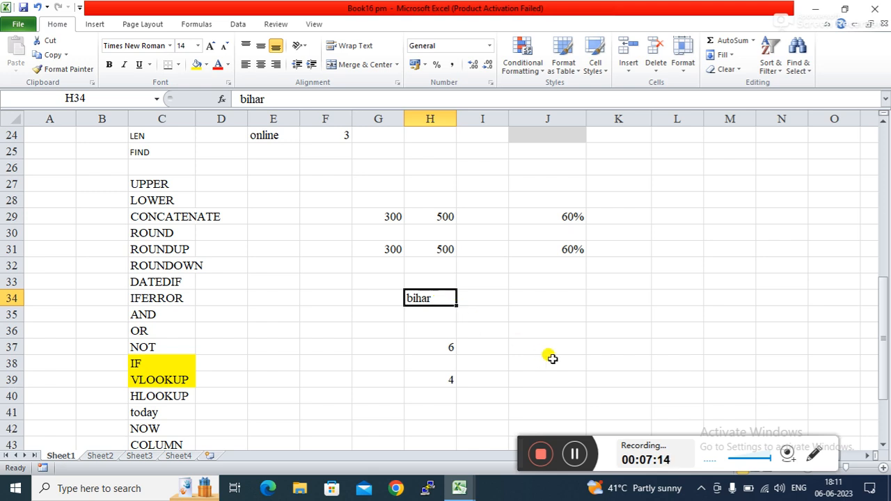
Step: Search the sheet for 'a' with Ctrl+F, stepping through the first few matches
key(ctrl+f)
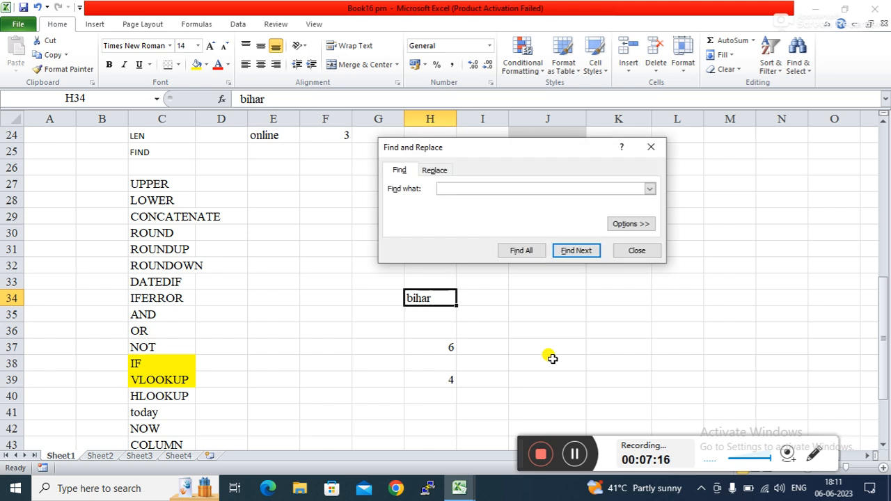
text(a)
key(Return)
key(Return)
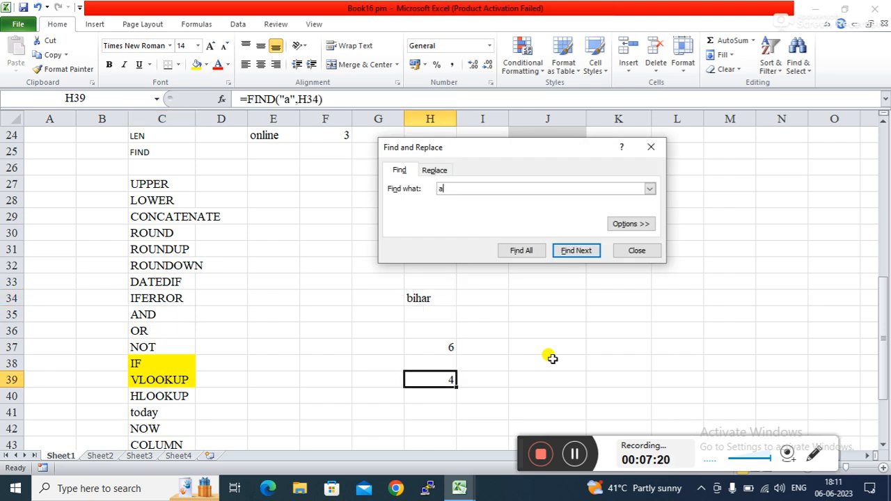
key(Return)
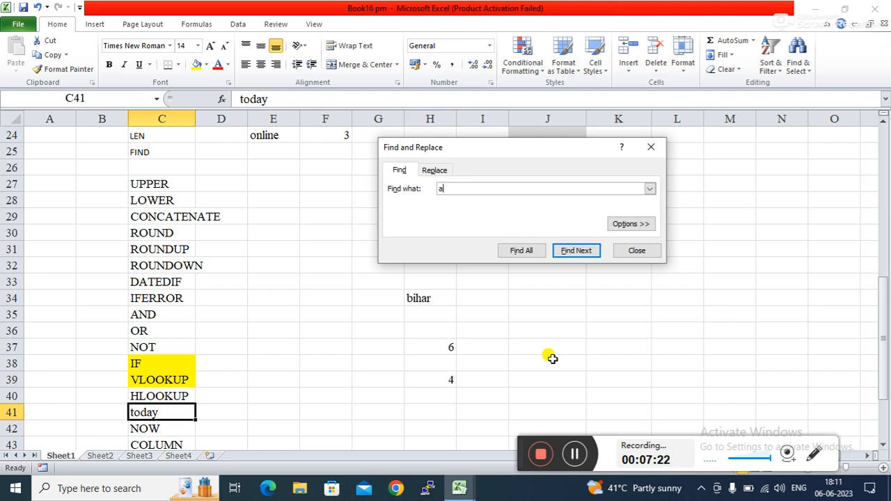
key(Return)
key(Return)
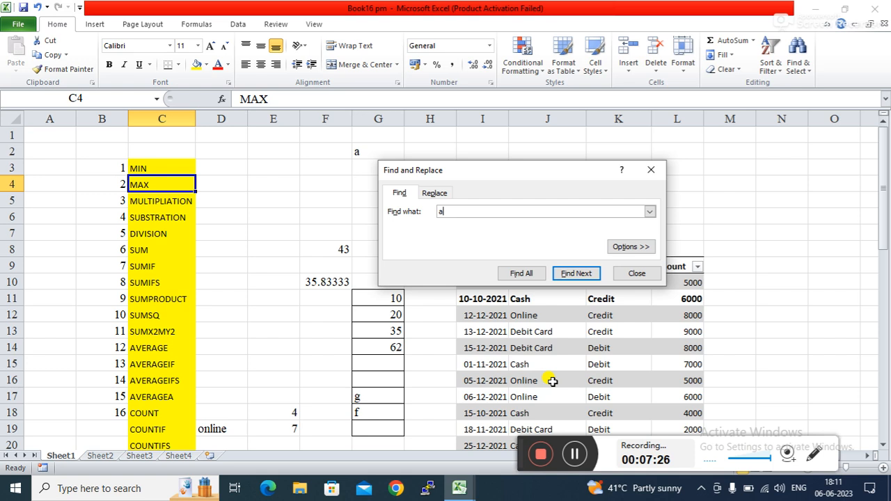
click(651, 170)
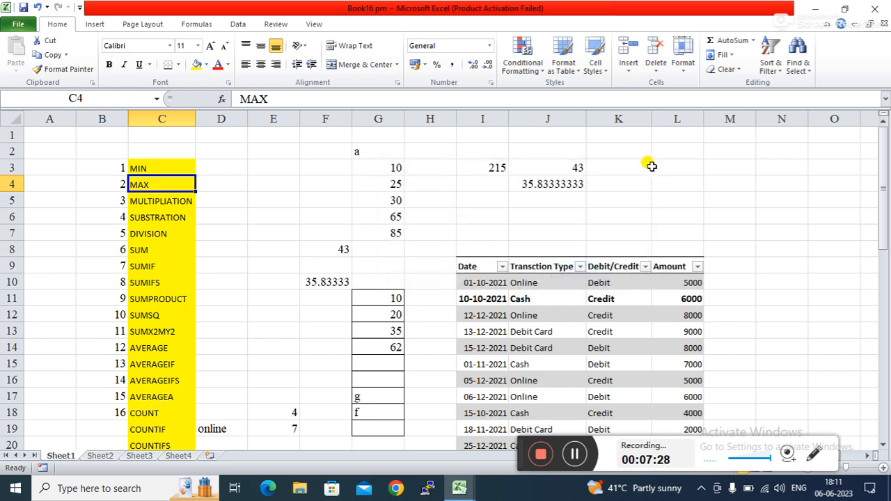
Step: Scroll down to the bihar text in H34 and inspect nearby cells G33 and I35
drag(886, 188, 886, 389)
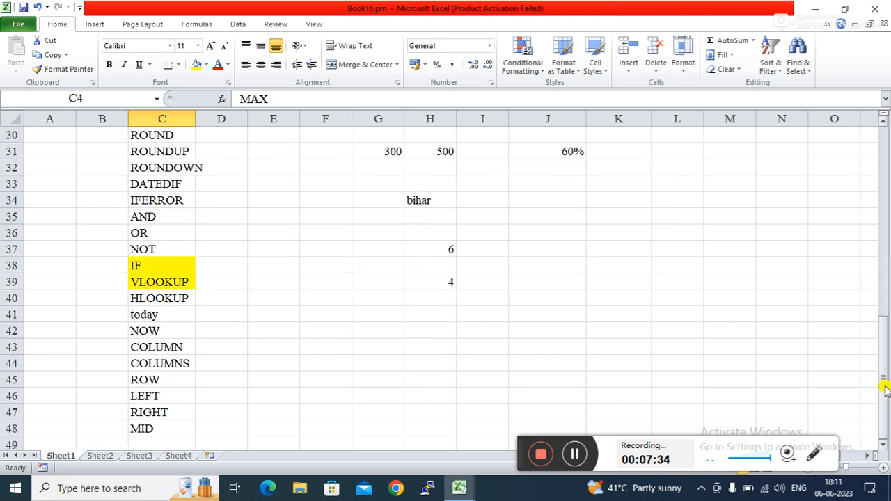
click(496, 212)
click(432, 197)
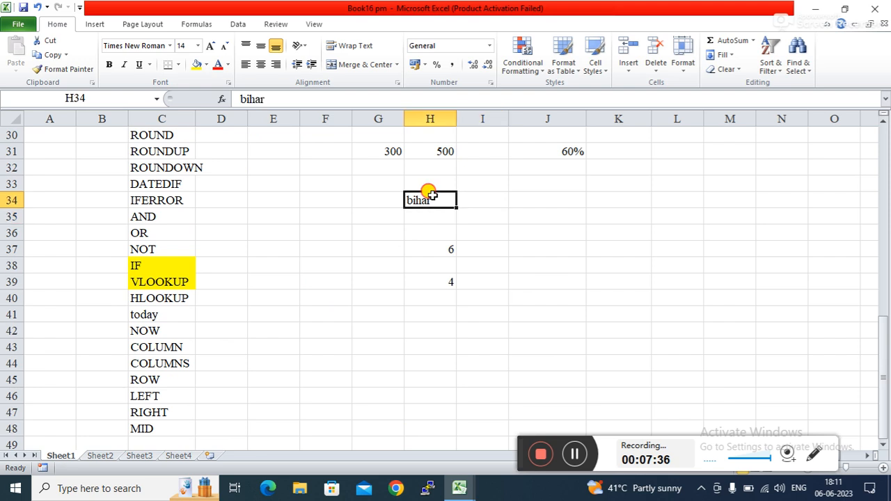
click(387, 182)
click(428, 199)
Step: Use Find & Select > Find to list all 32 cells containing 'a', then close it
click(812, 71)
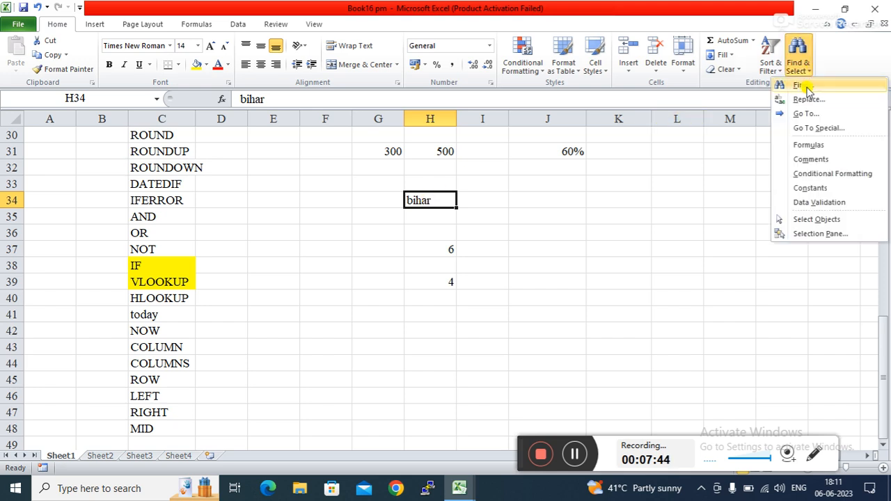
click(802, 86)
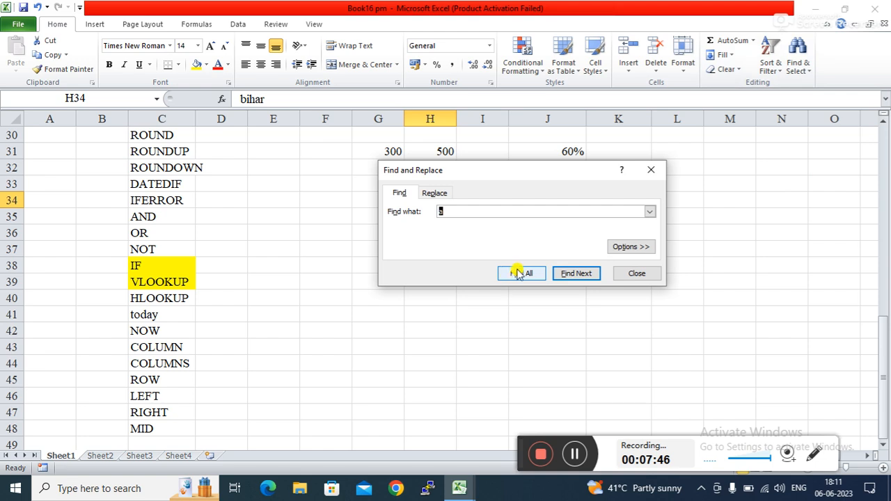
drag(547, 174, 695, 175)
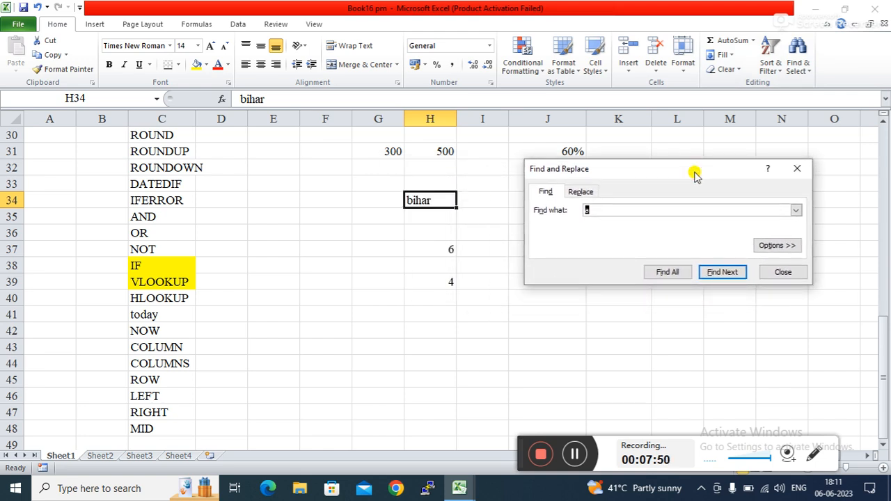
click(666, 271)
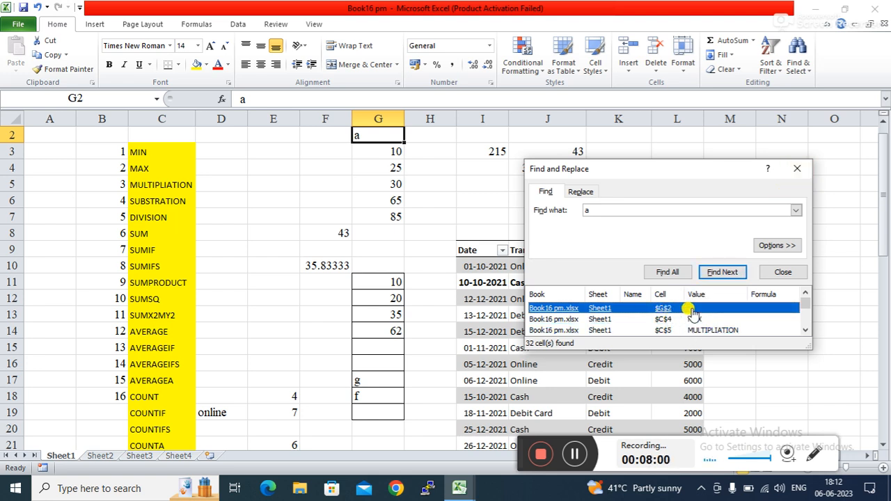
click(799, 169)
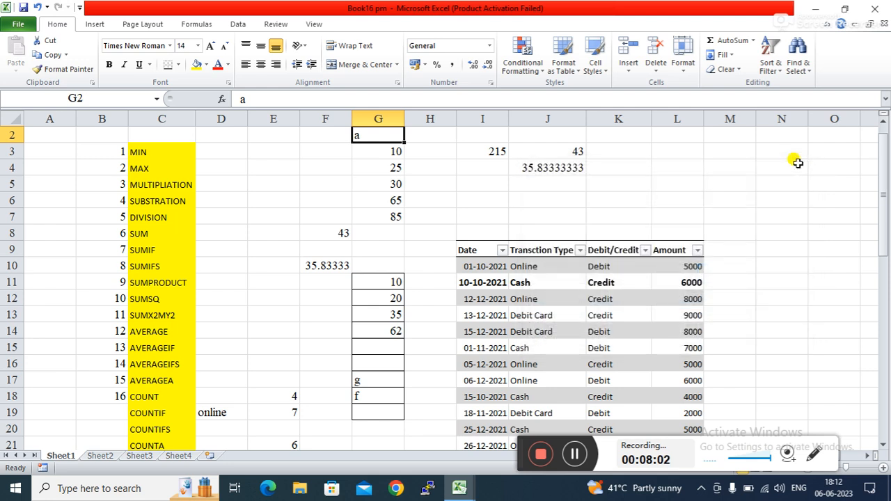
Step: Scroll down to the text-function examples and inspect the FIND formula in H39
click(408, 382)
drag(883, 182, 886, 320)
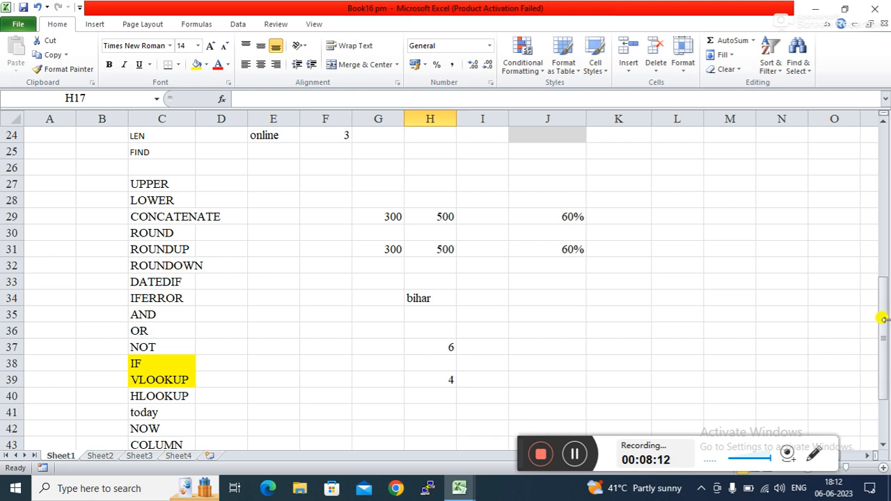
click(428, 375)
click(355, 375)
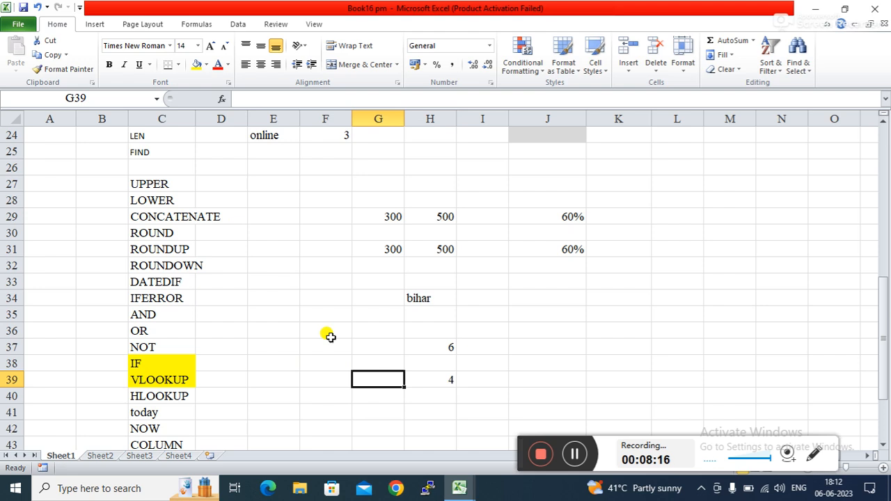
click(338, 382)
click(413, 397)
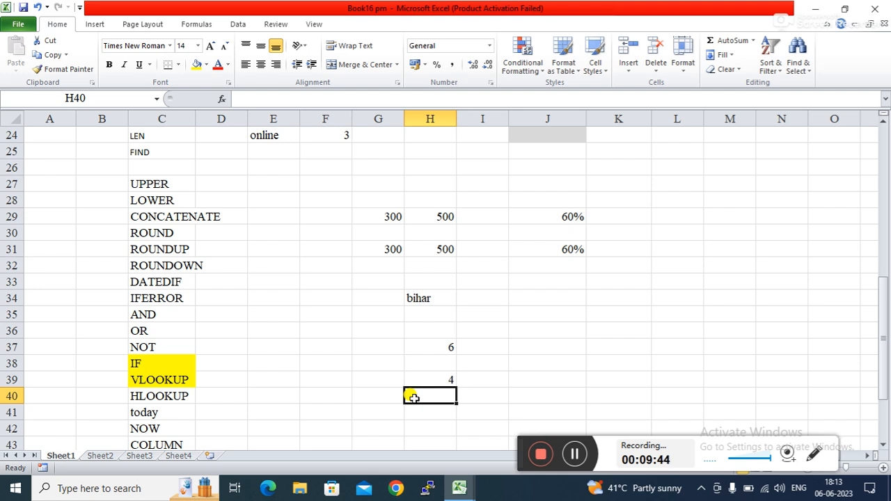
Step: Review the UPPER entry in C27 and the bihar text in H34, then select J35
click(367, 389)
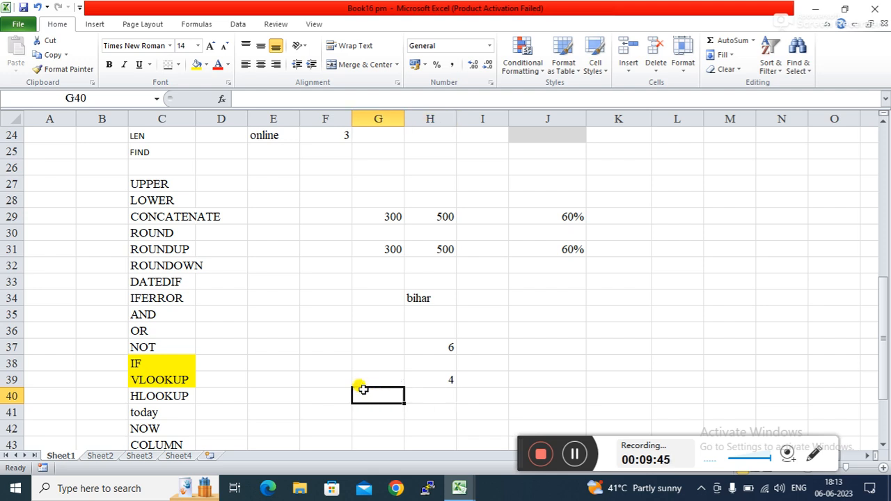
click(162, 184)
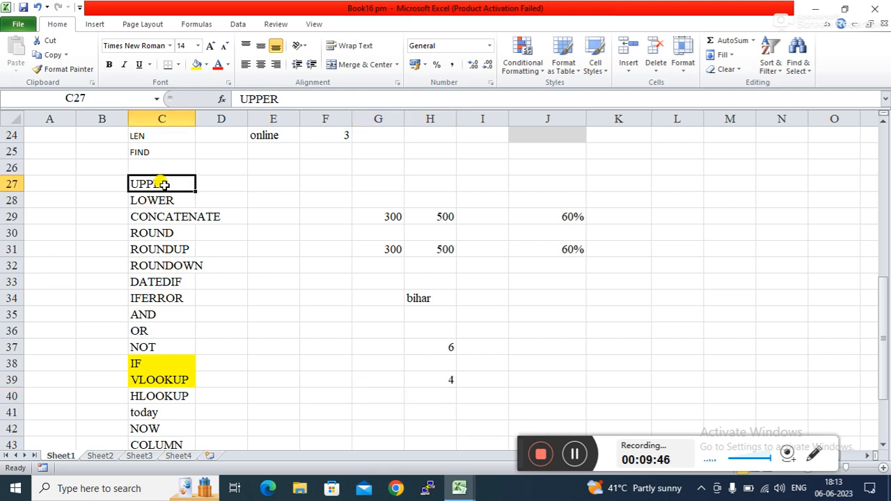
click(527, 345)
click(408, 301)
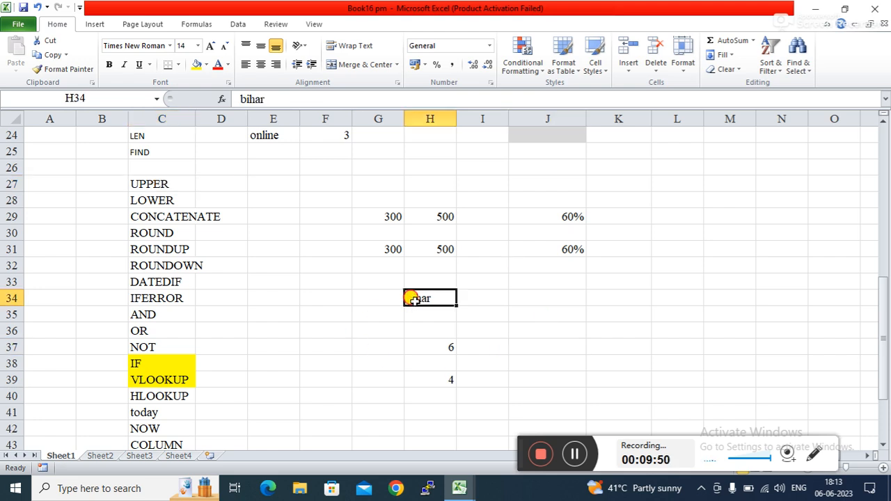
click(548, 312)
Step: Enter =UPPER(H34) in J35 so it shows BIHAR
text(=u)
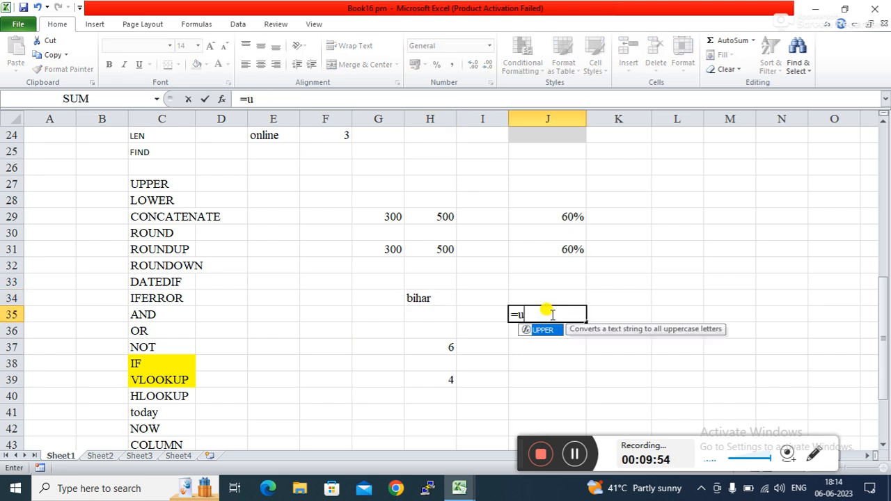
text(p)
key(Tab)
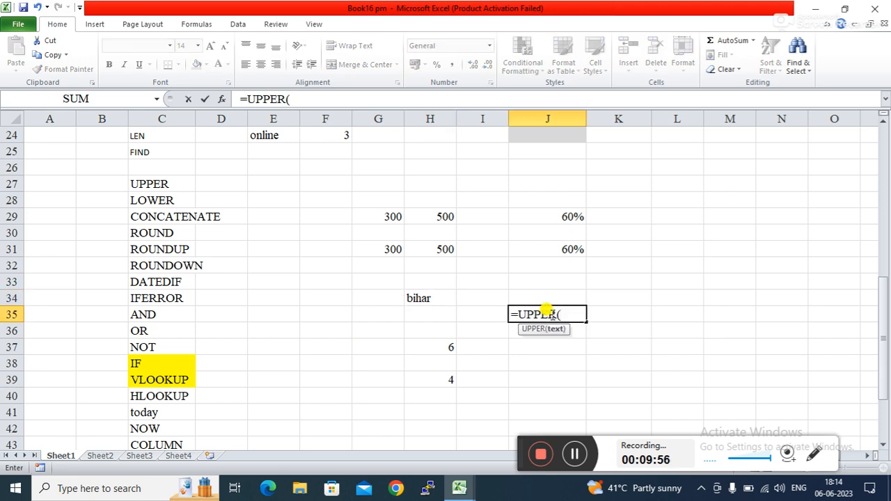
click(428, 297)
key(Return)
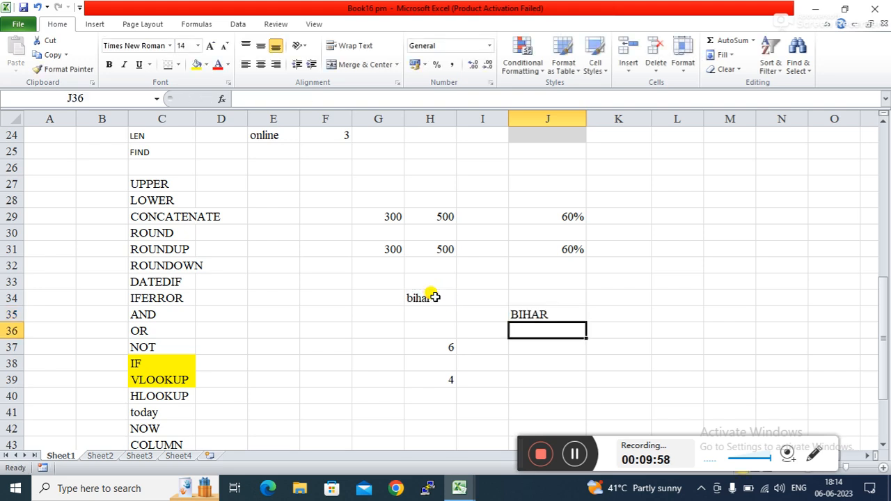
click(633, 326)
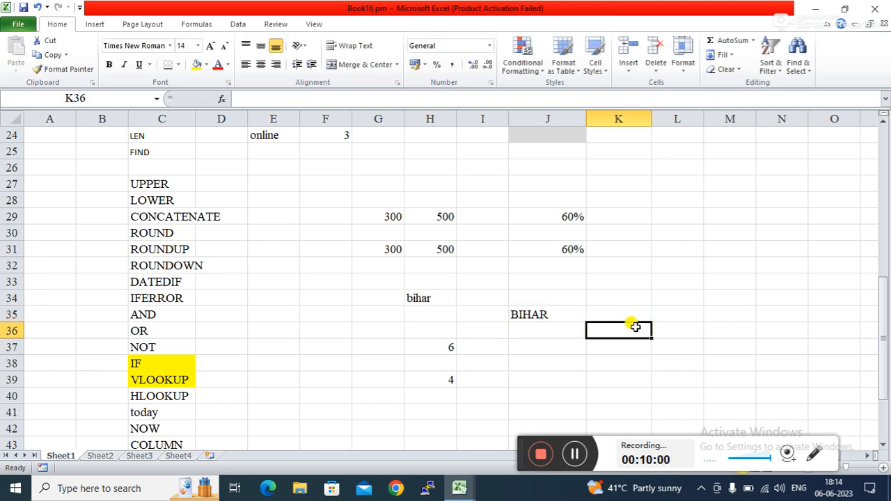
Step: Enter =LOWER(J35) in J38 to turn BIHAR back into bihar
click(544, 361)
text(=)
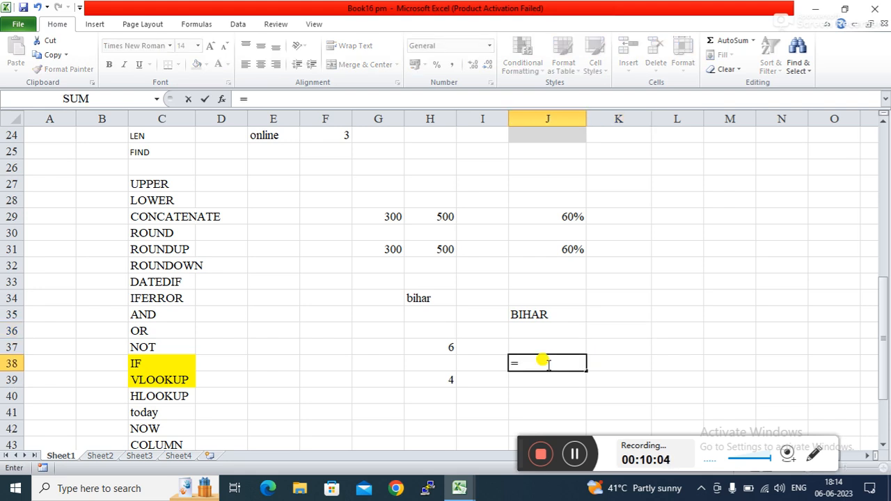
text(lo)
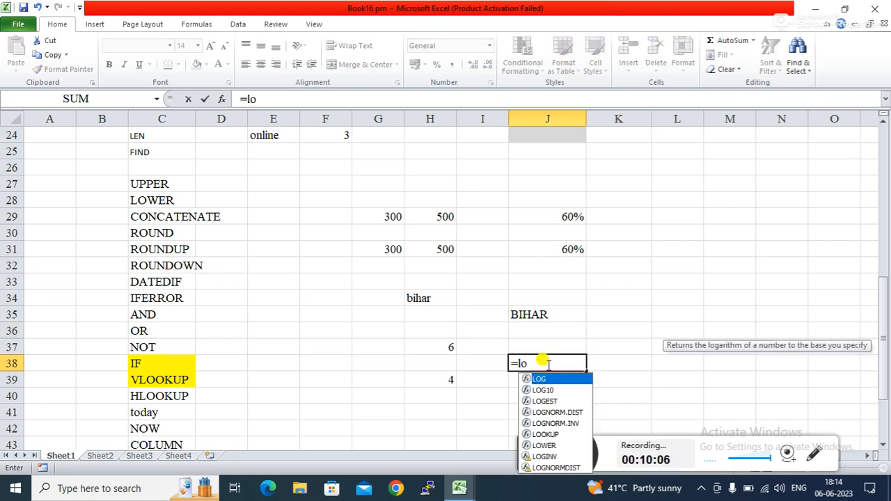
text(w)
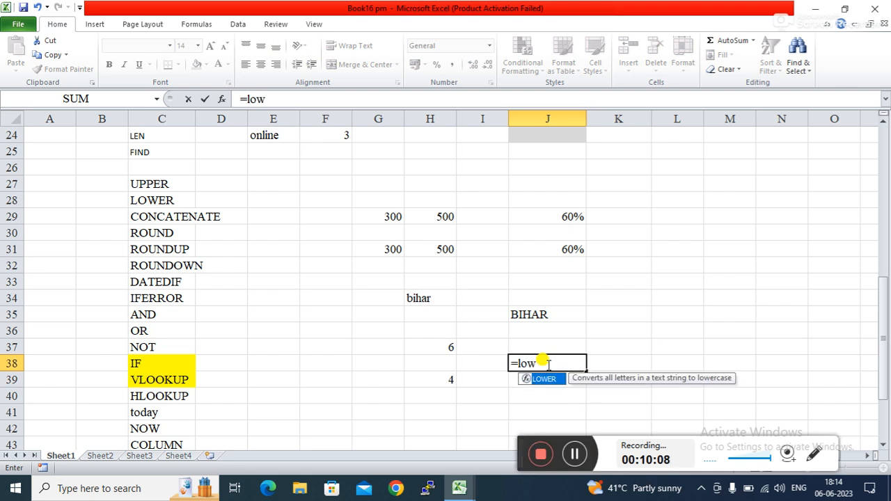
key(Tab)
click(530, 312)
key(Return)
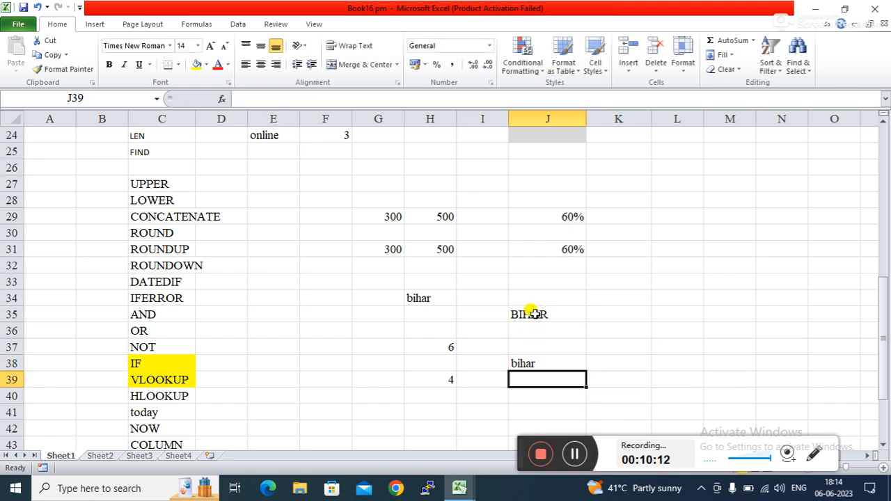
click(622, 365)
click(623, 346)
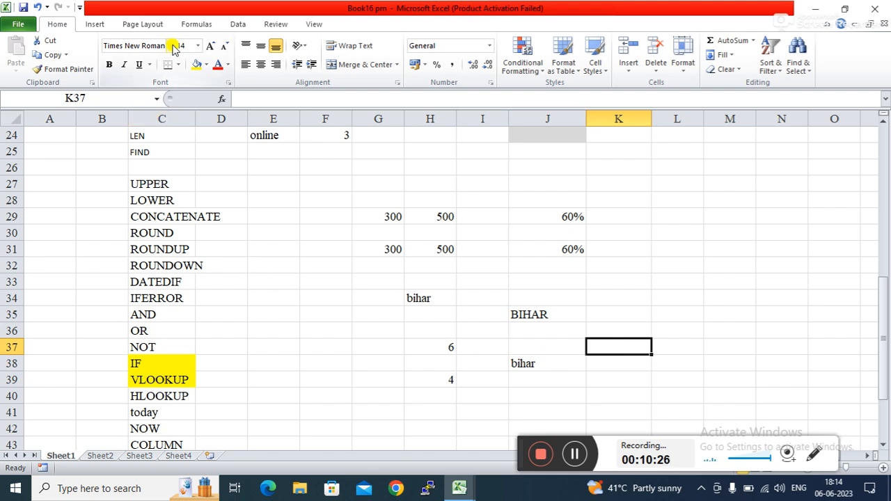
Step: Inspect the UPPER formula and bihar text, opening the font list but changing nothing
click(536, 315)
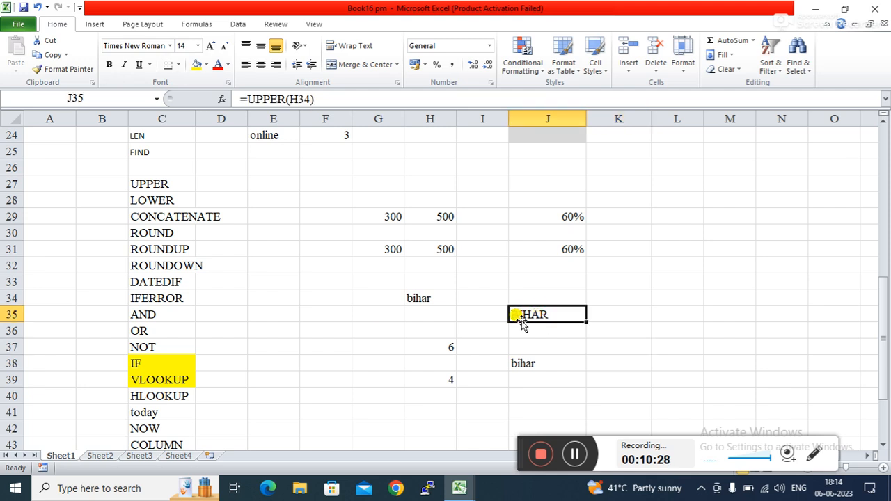
click(438, 293)
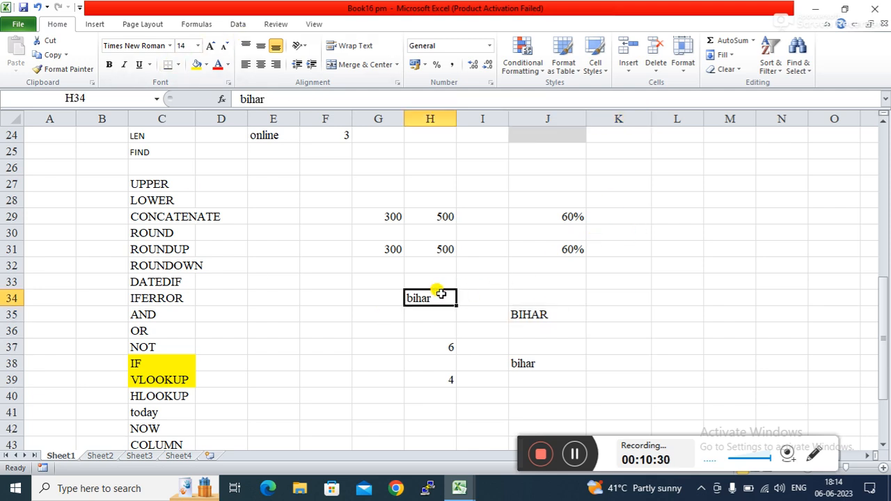
click(170, 49)
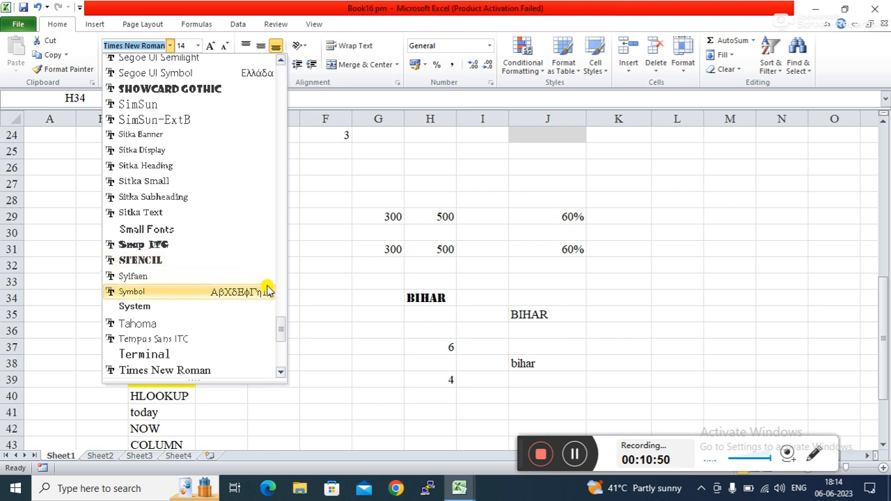
click(347, 359)
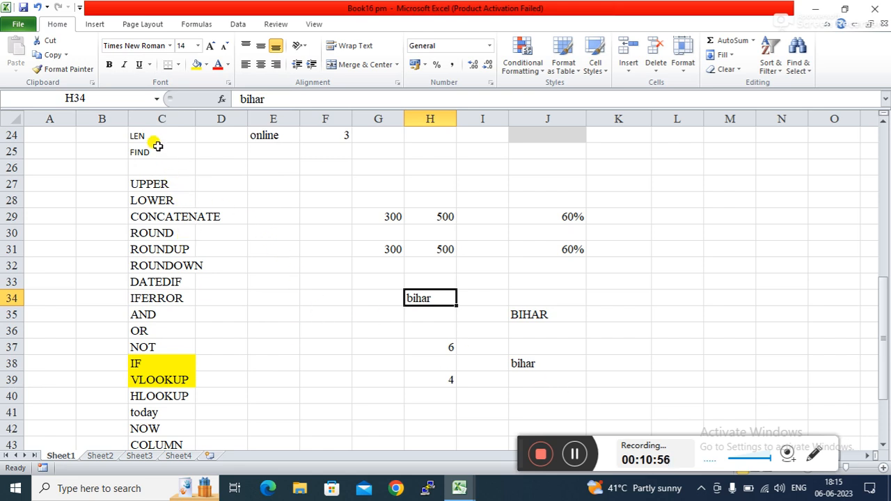
Step: Fill C24:C25 (LEN, FIND) and C27:C28 (UPPER, LOWER) with yellow
click(155, 136)
drag(158, 140, 156, 145)
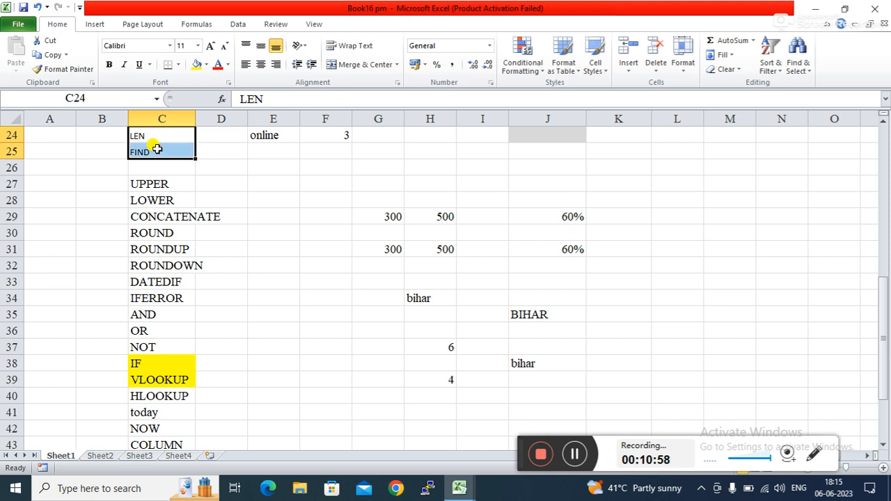
click(197, 65)
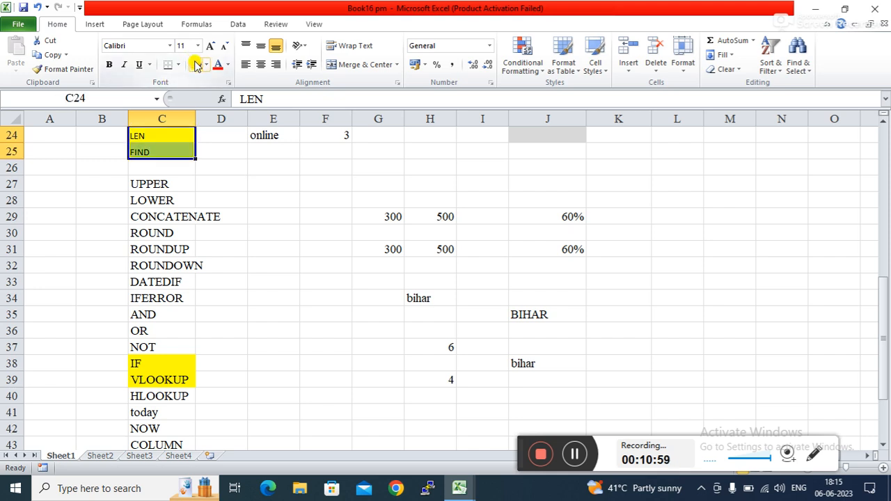
click(150, 178)
drag(151, 179, 150, 196)
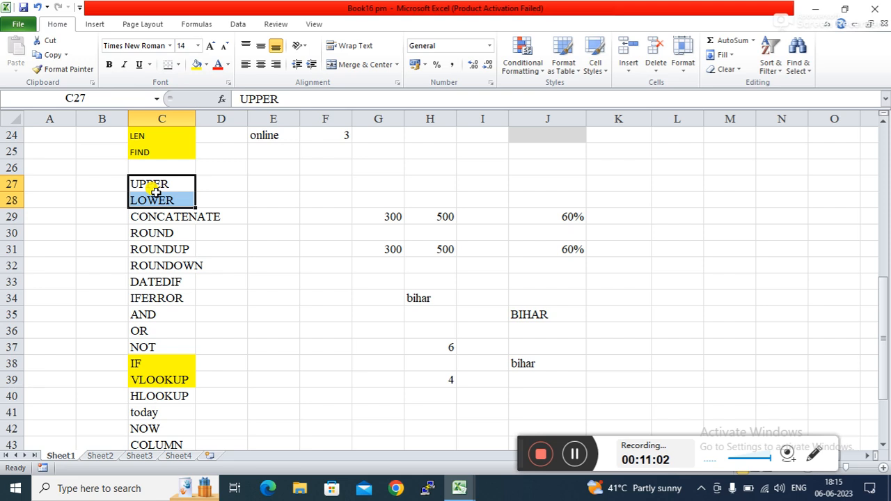
click(197, 64)
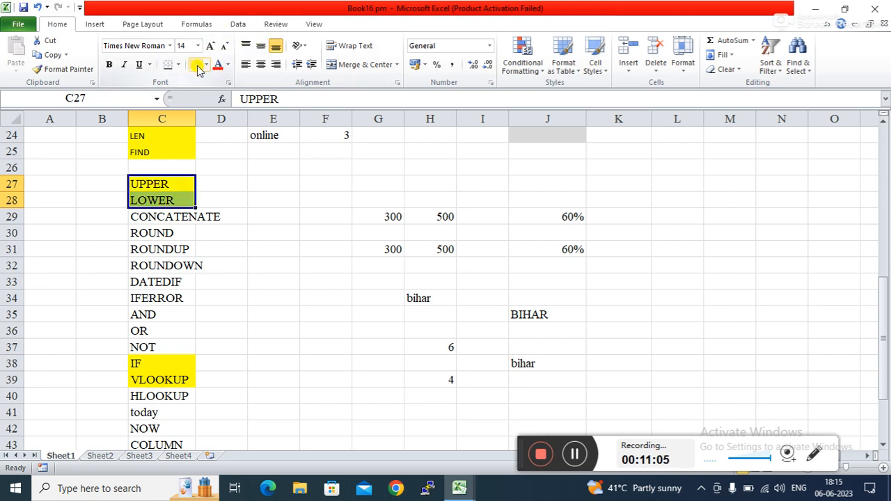
click(167, 217)
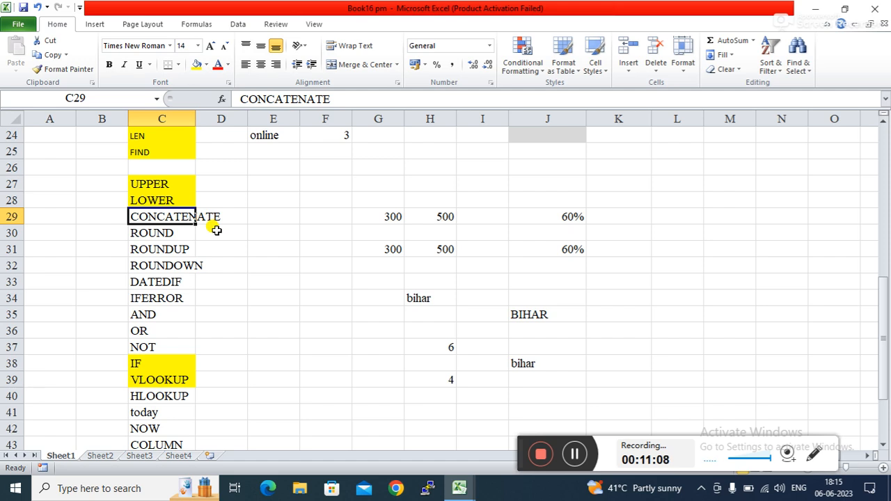
click(660, 183)
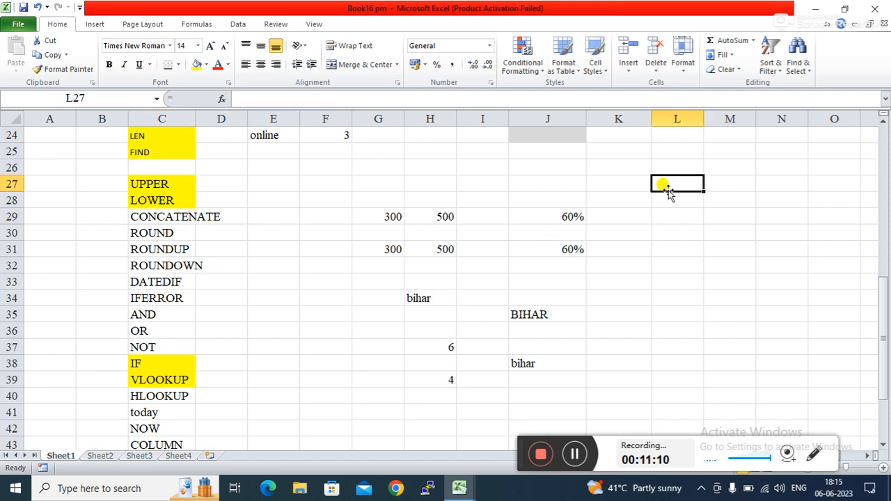
Step: Enter a first name in L28 and a surname in N28
click(659, 202)
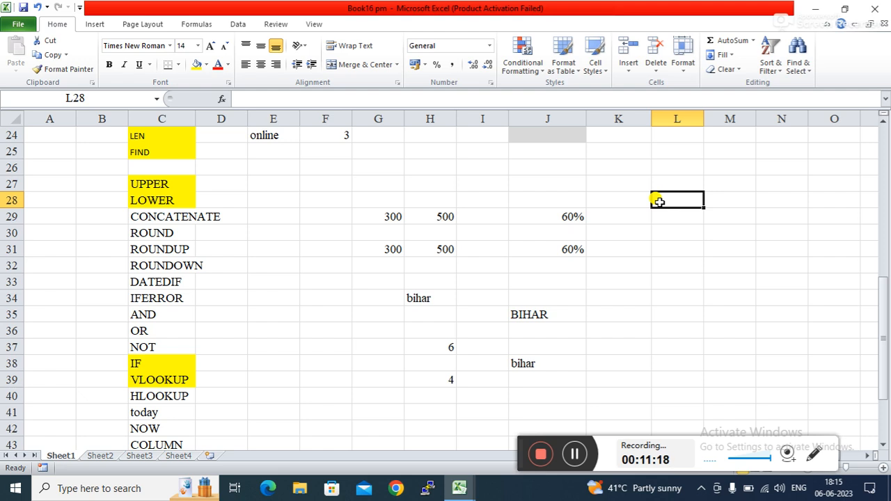
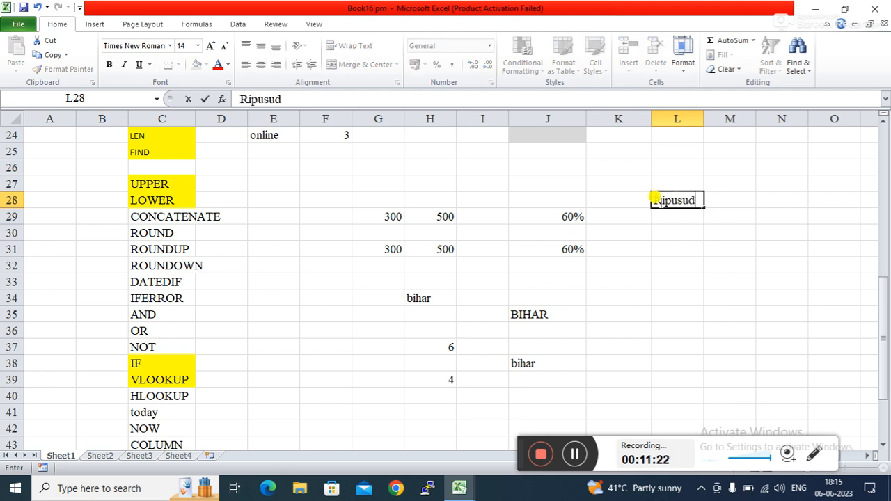
click(790, 200)
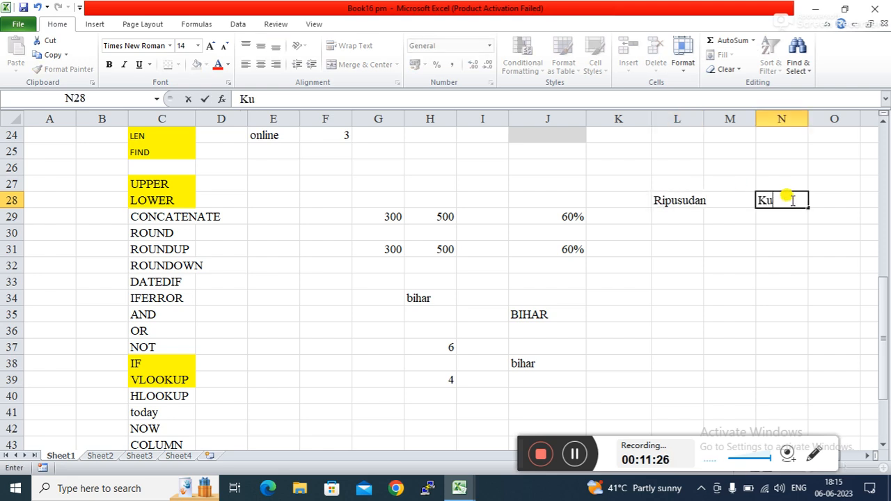
Step: Enter =CONCATENATE(L28,N28) in M32 to join the two names
click(710, 264)
text(=)
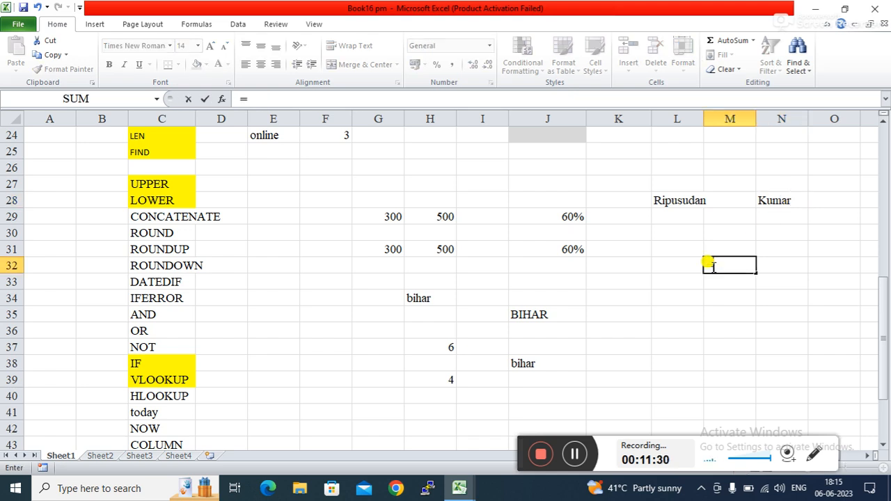
text(co)
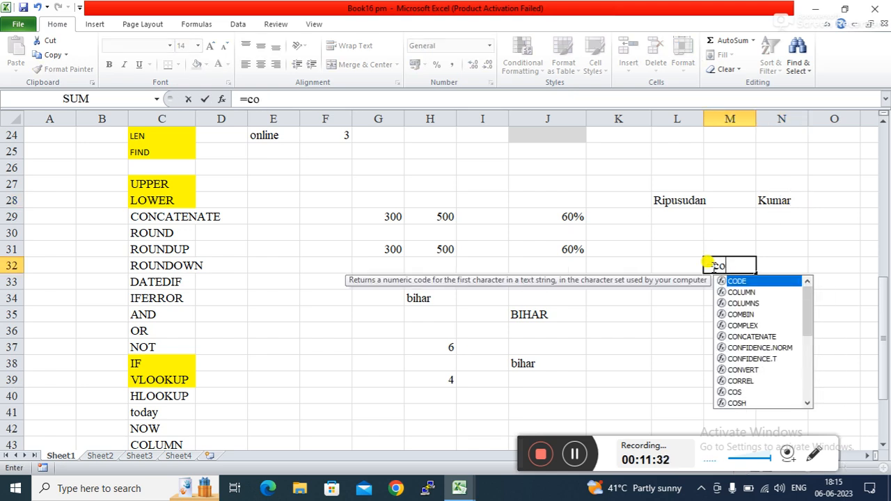
text(n)
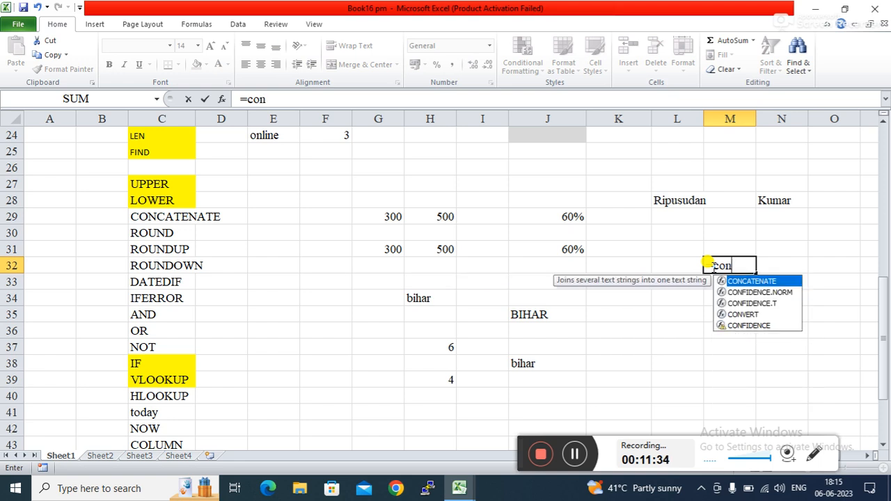
key(Tab)
click(668, 202)
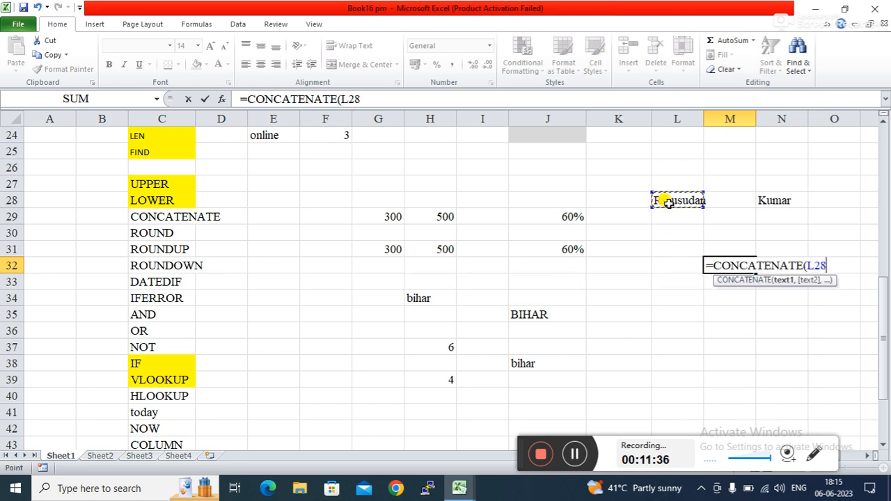
text(,)
click(766, 197)
key(Return)
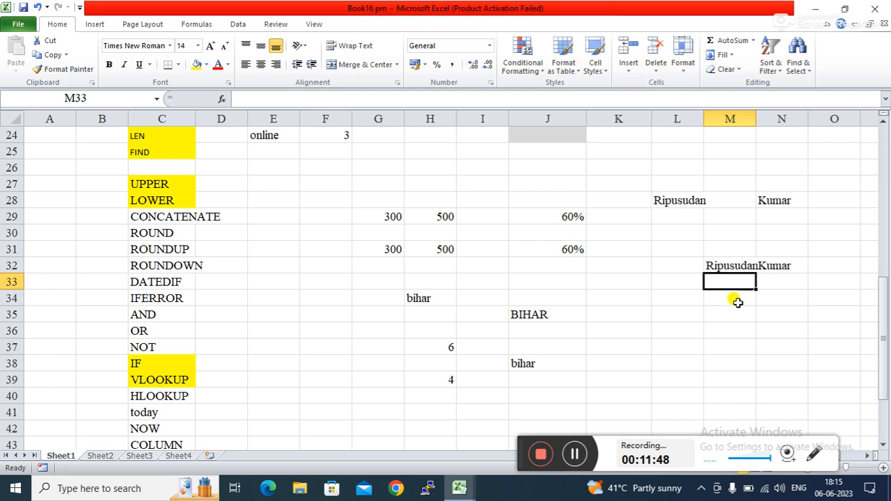
Step: Add a trailing space to the first name in L28 so M32 separates the names
click(678, 201)
click(304, 99)
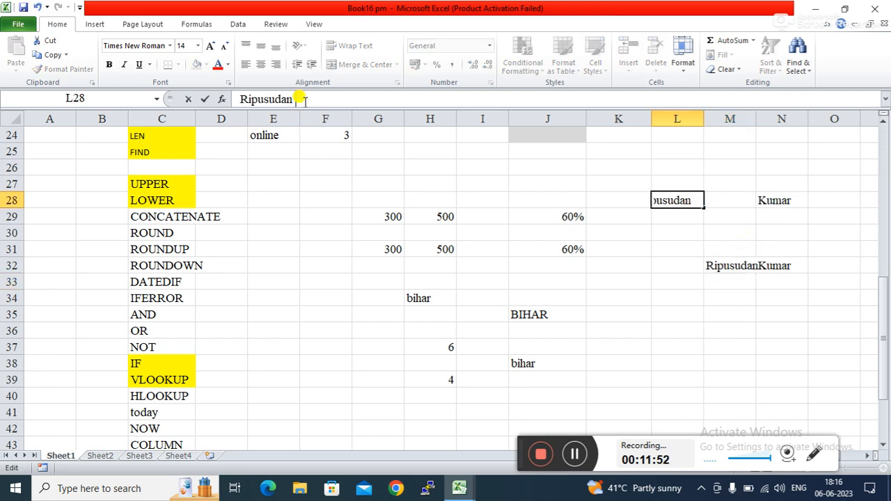
key(Return)
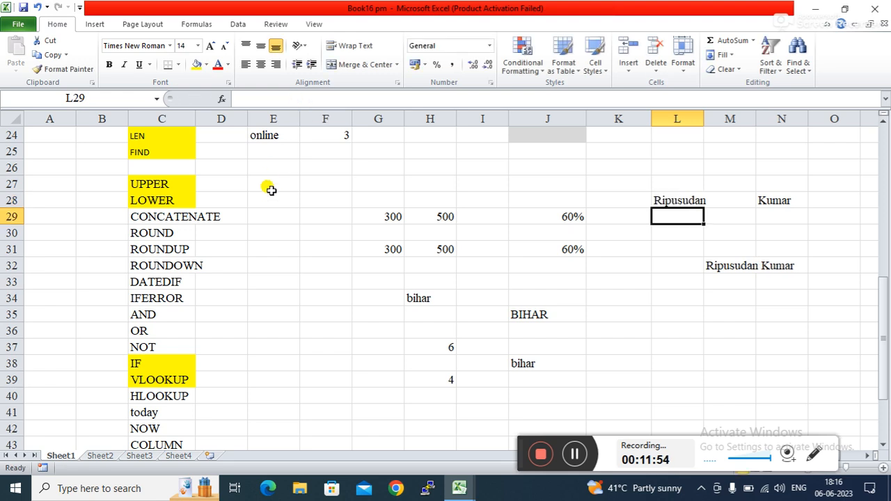
click(622, 288)
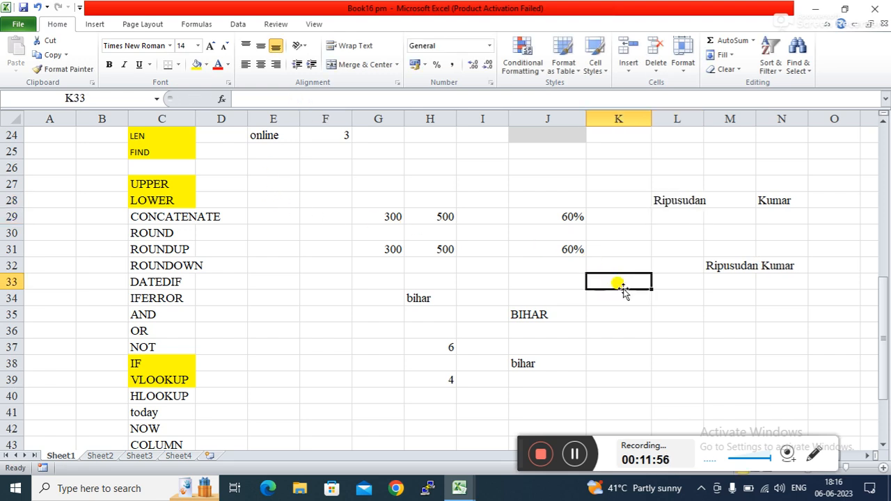
click(677, 340)
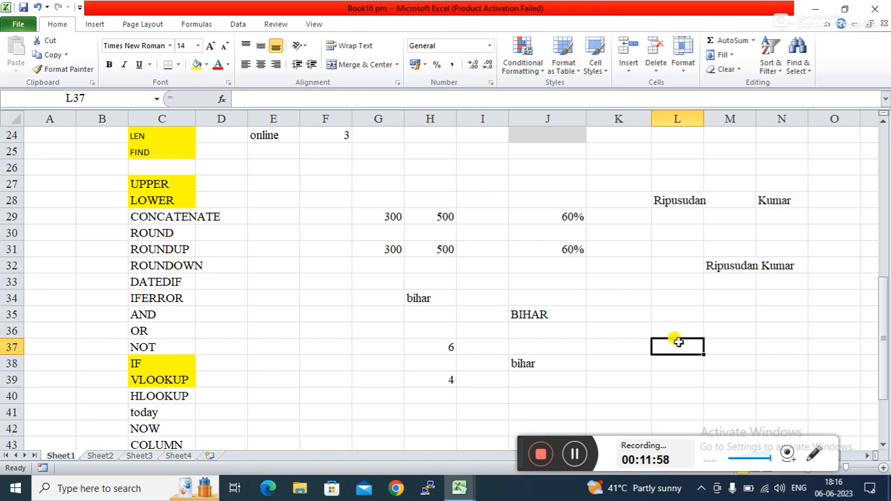
Step: Point out the CONCATENATE and ROUND entries in the function list
click(161, 213)
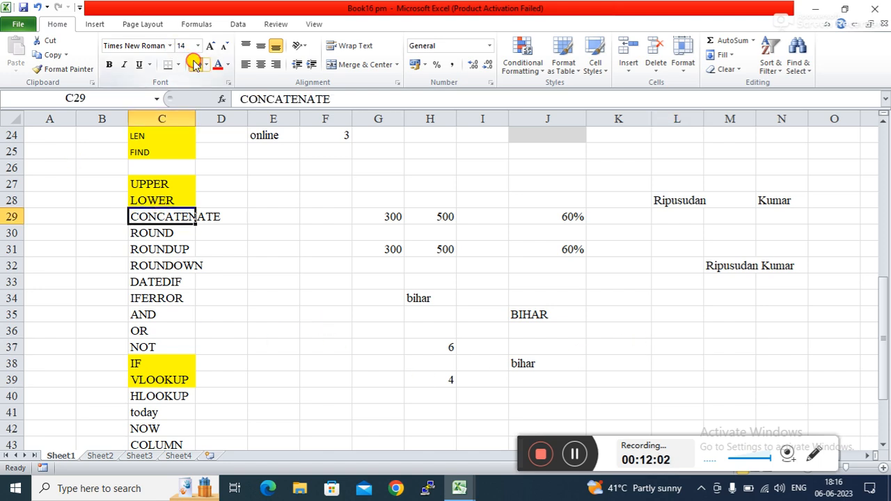
click(269, 276)
click(156, 233)
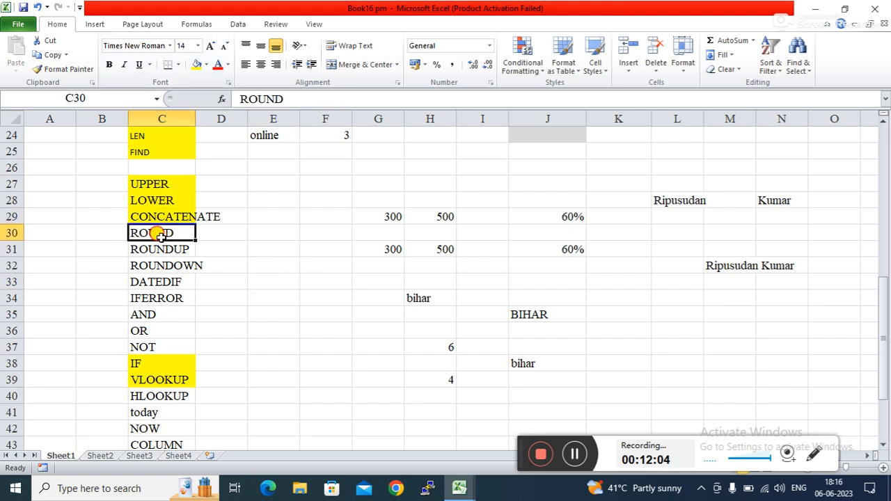
click(348, 367)
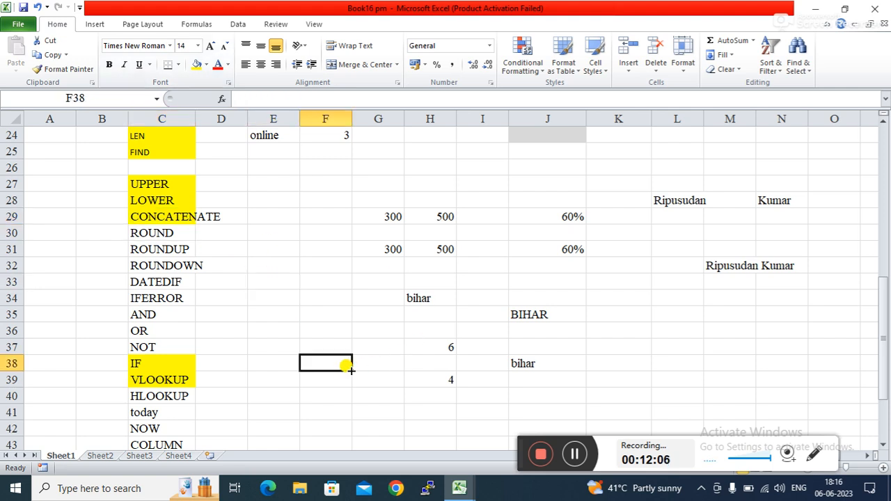
Step: Scroll down and delete the old practice values in F30:O41
drag(881, 350, 881, 378)
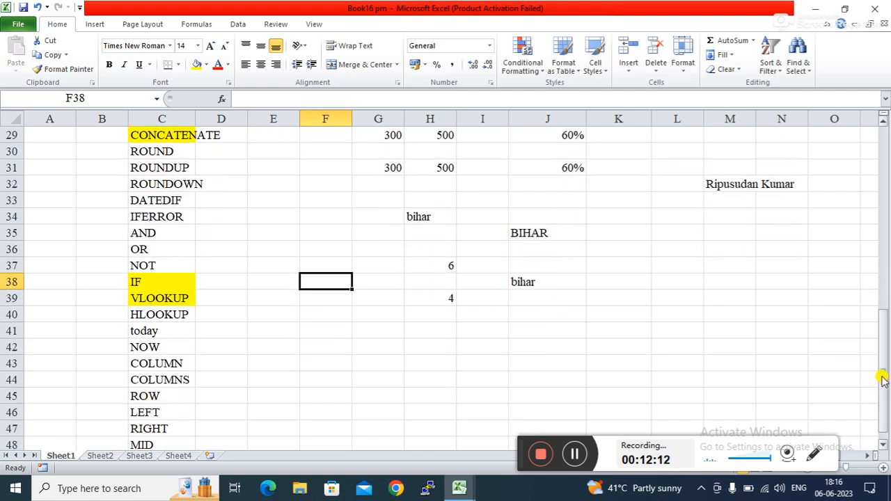
click(543, 342)
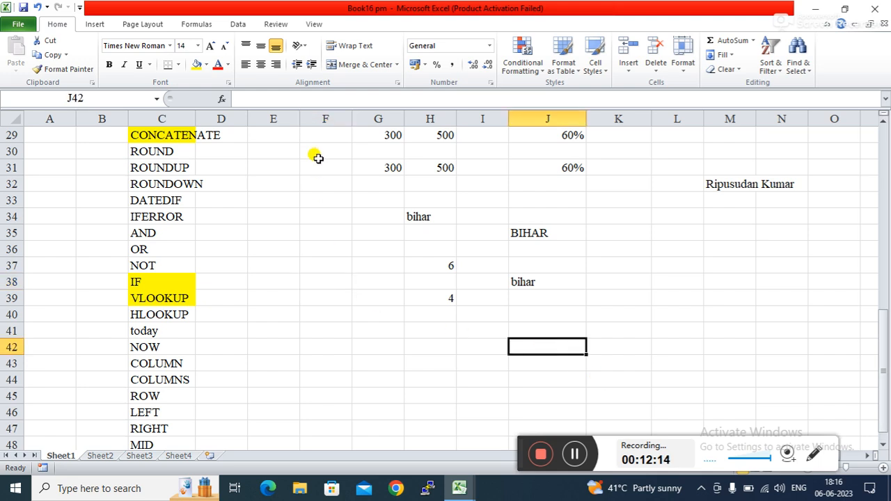
drag(337, 150, 810, 320)
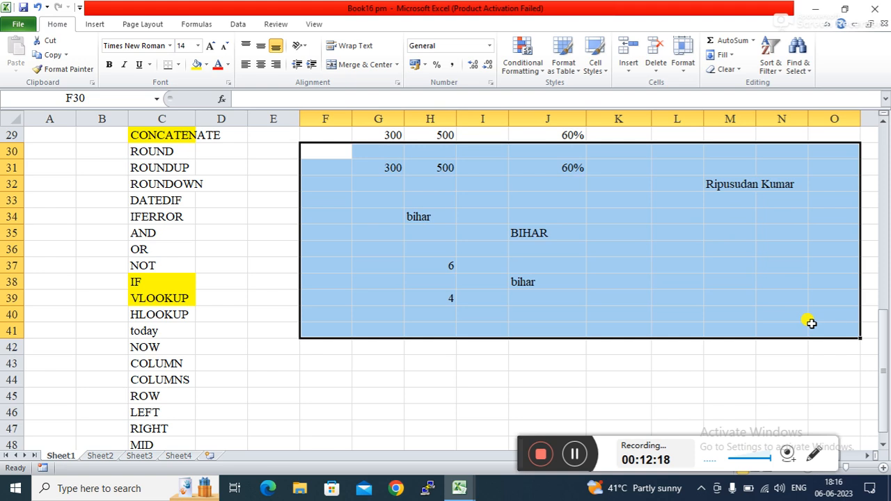
key(Delete)
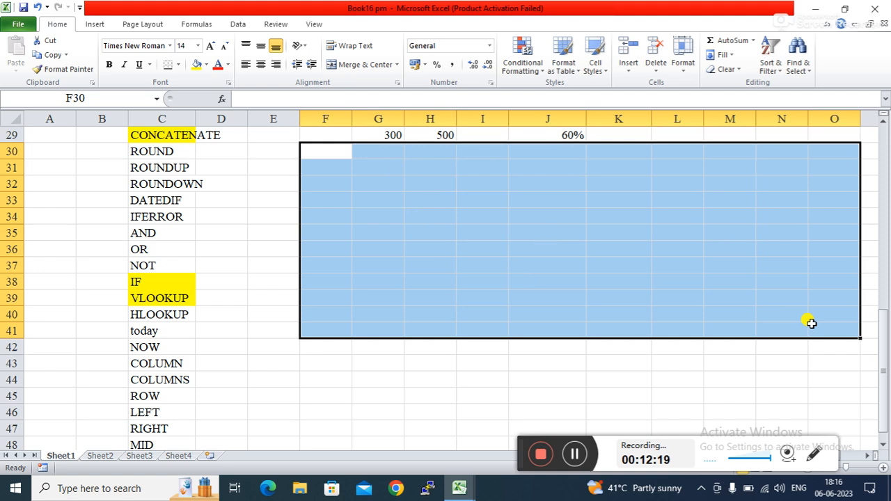
click(409, 195)
click(420, 180)
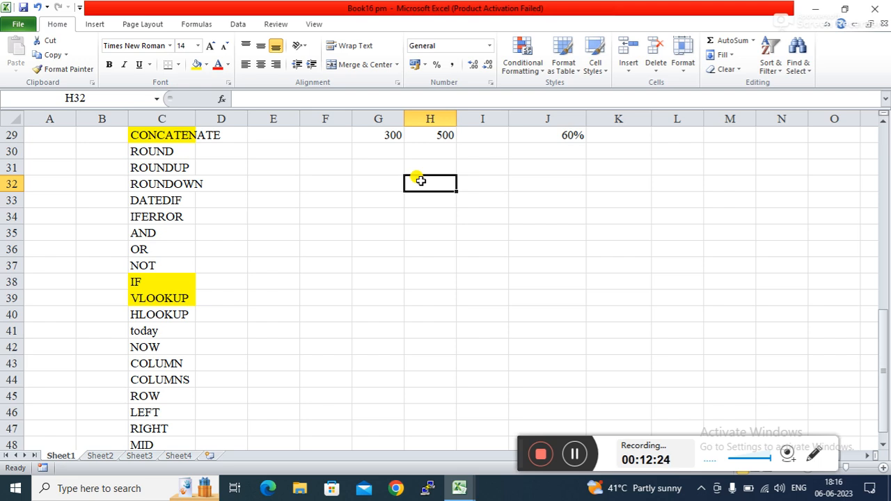
Step: Enter the sample number 425.5648 in H32
text(425)
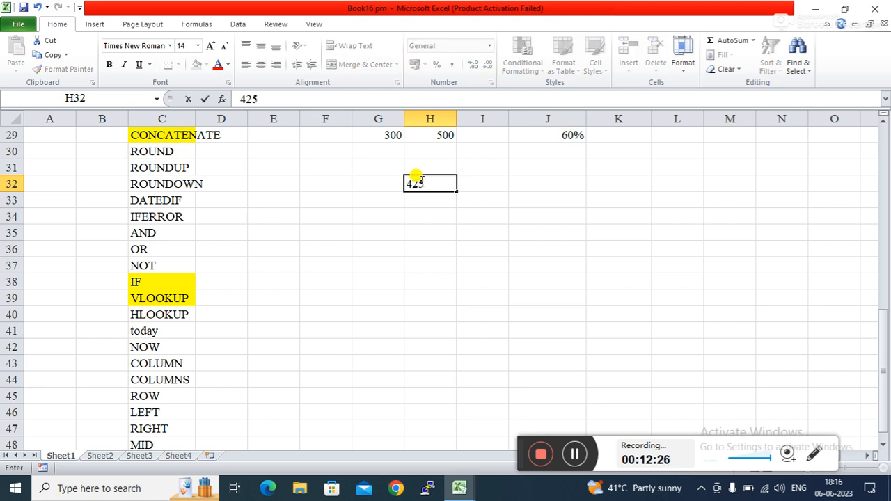
text(.5648)
key(Return)
click(535, 244)
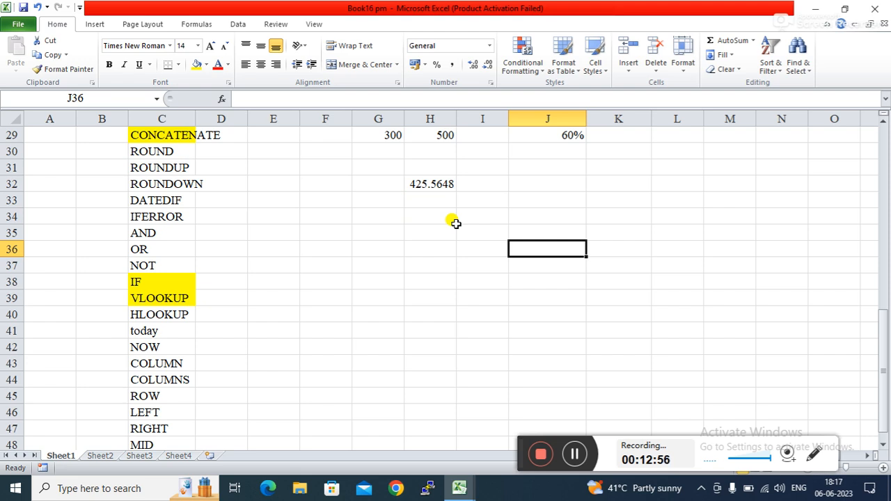
Step: Enter =ROUND(H32,0) in J34, giving 426
click(539, 211)
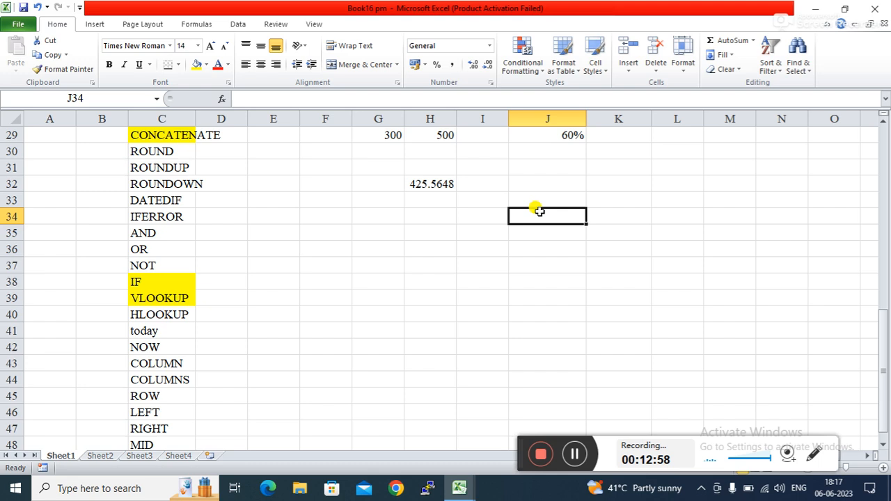
text(=)
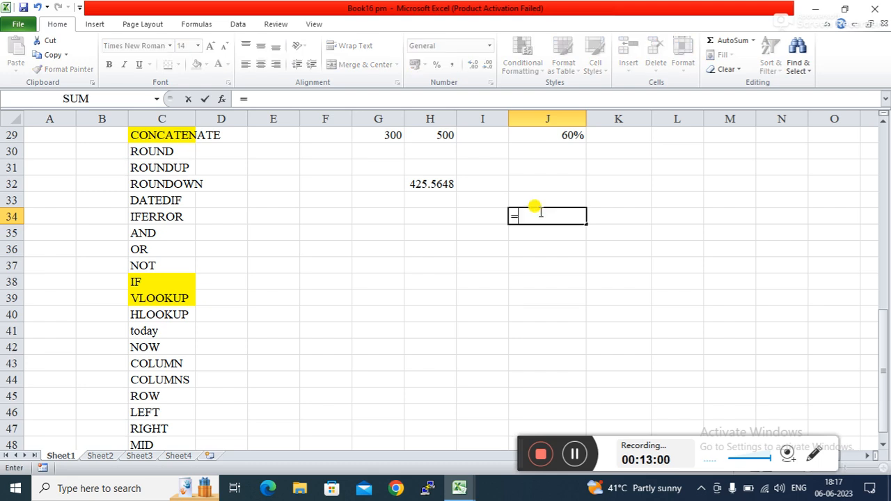
text(ro)
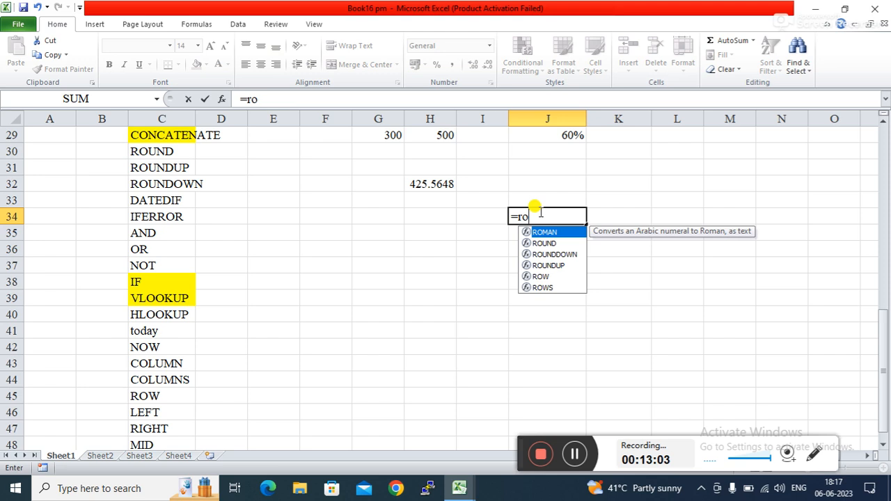
key(Down)
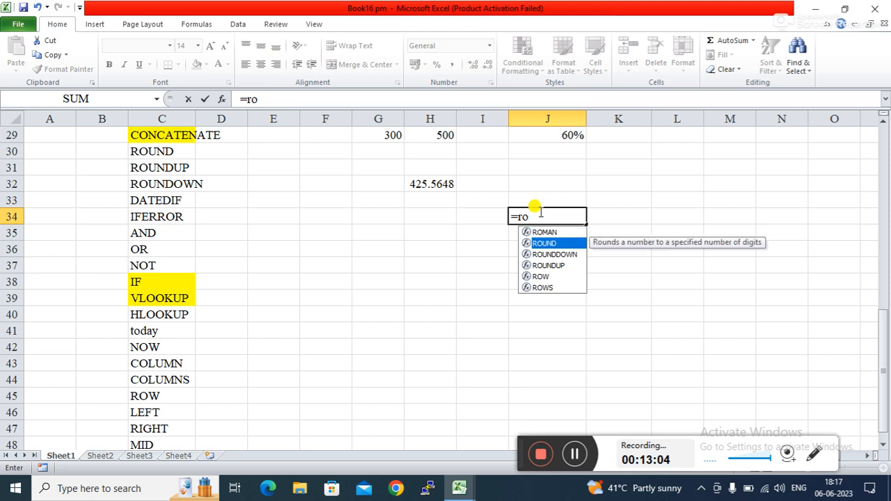
key(Tab)
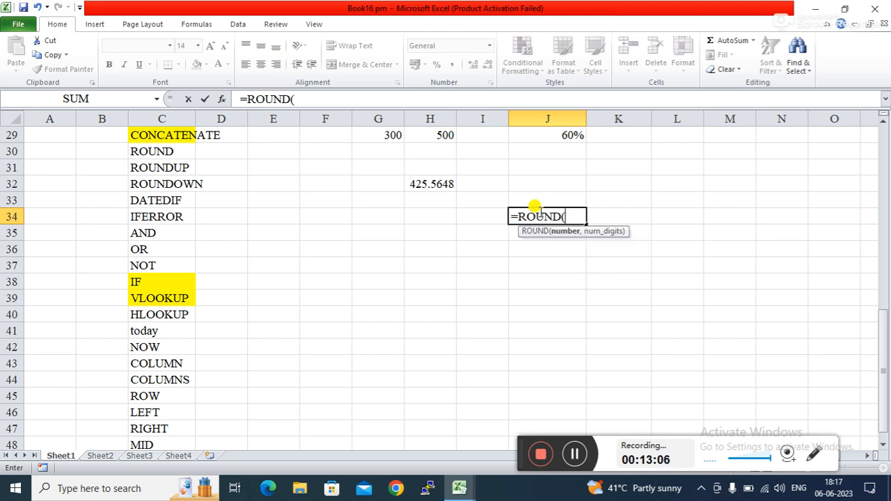
click(418, 182)
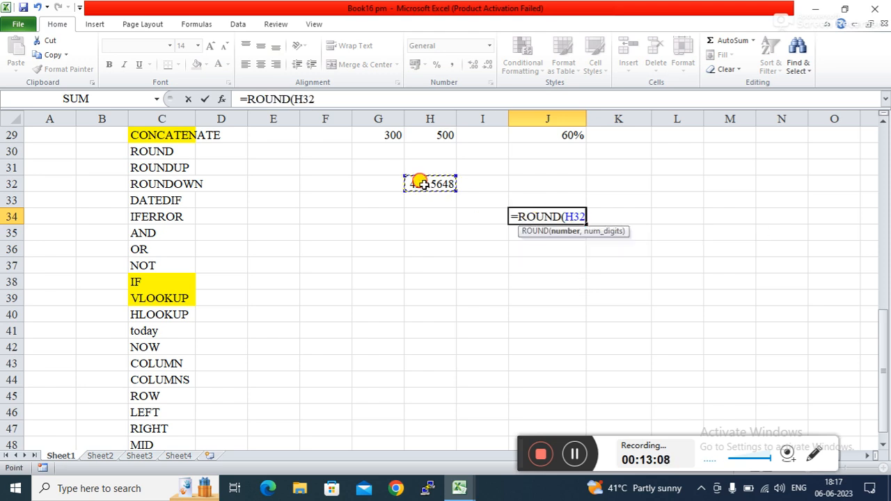
text(,)
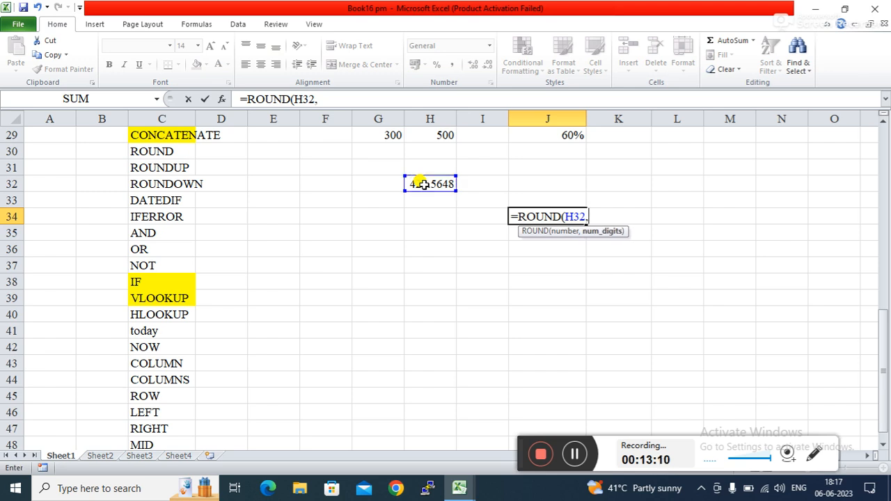
text(0))
key(Return)
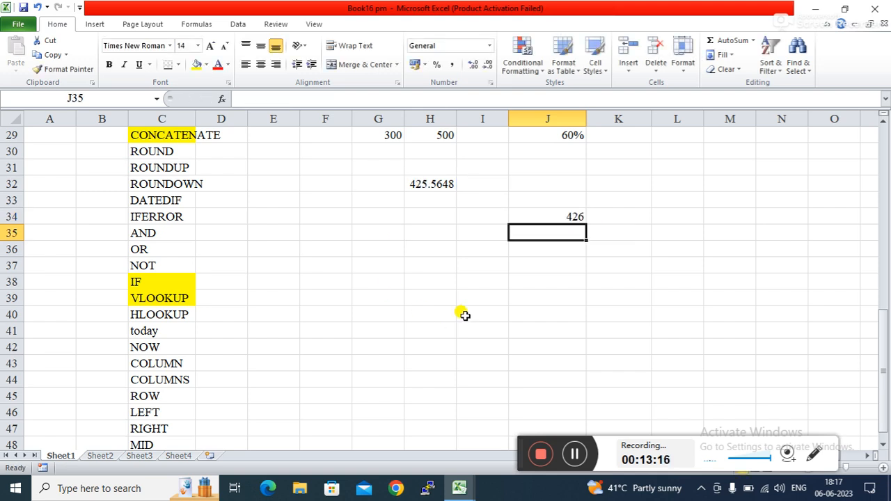
click(467, 314)
Step: Edit H32 to 425.2648 so J34's =ROUND(H32,0) shows 425
click(573, 252)
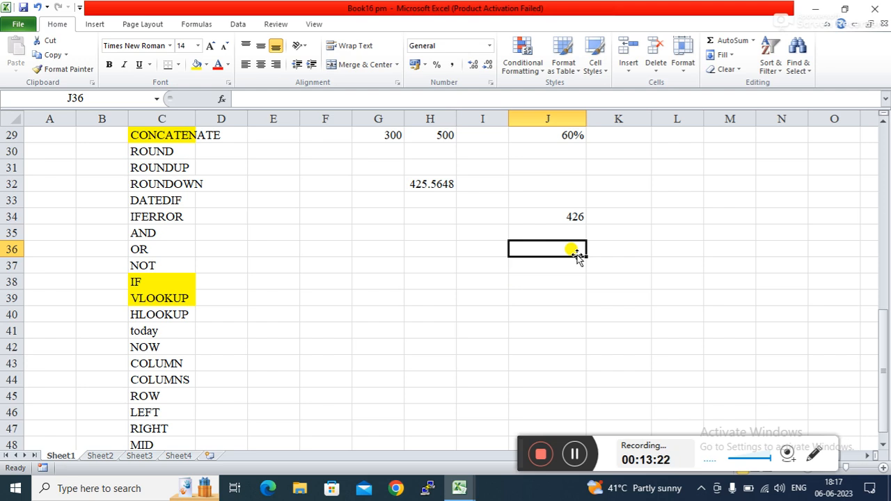
click(420, 183)
click(263, 99)
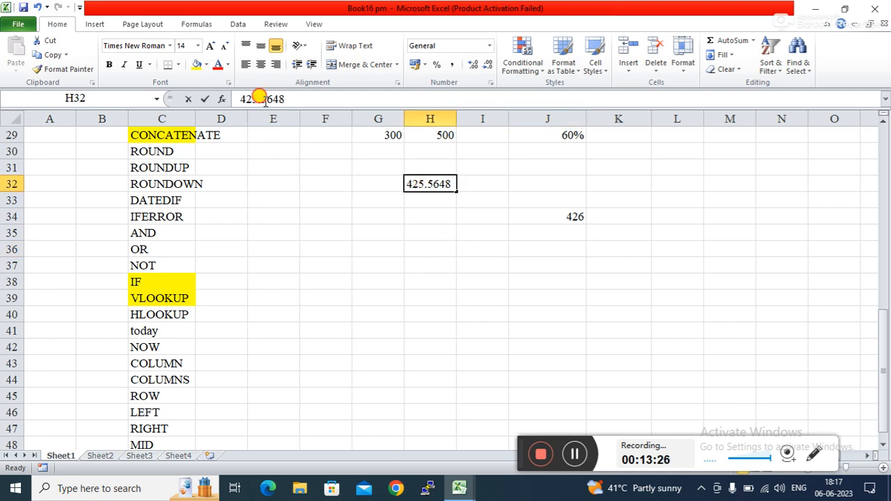
key(BackSpace)
text(2)
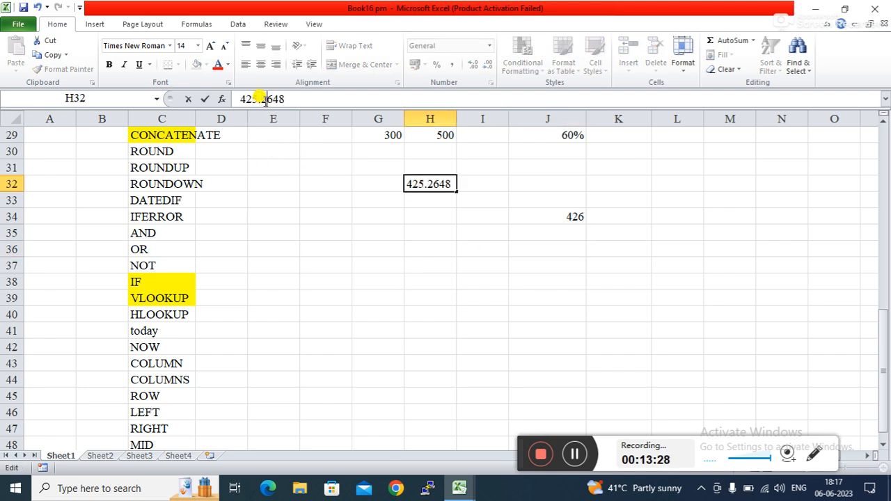
key(Return)
click(376, 280)
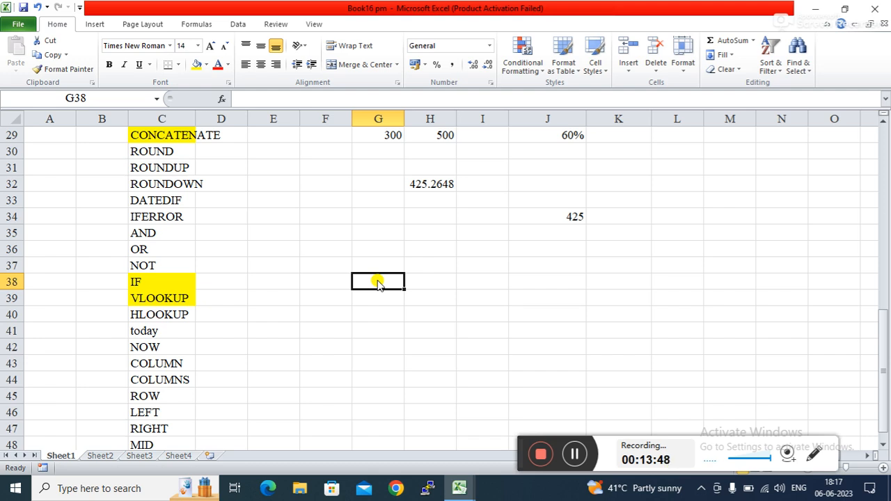
click(433, 182)
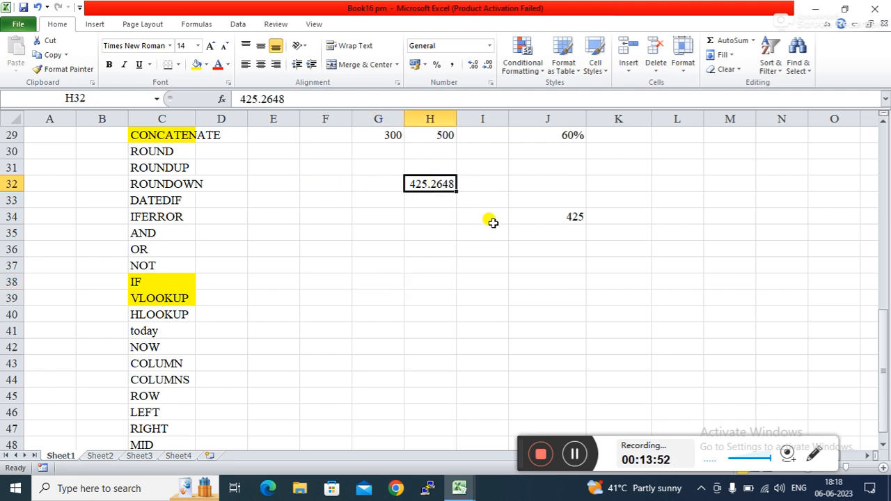
click(545, 215)
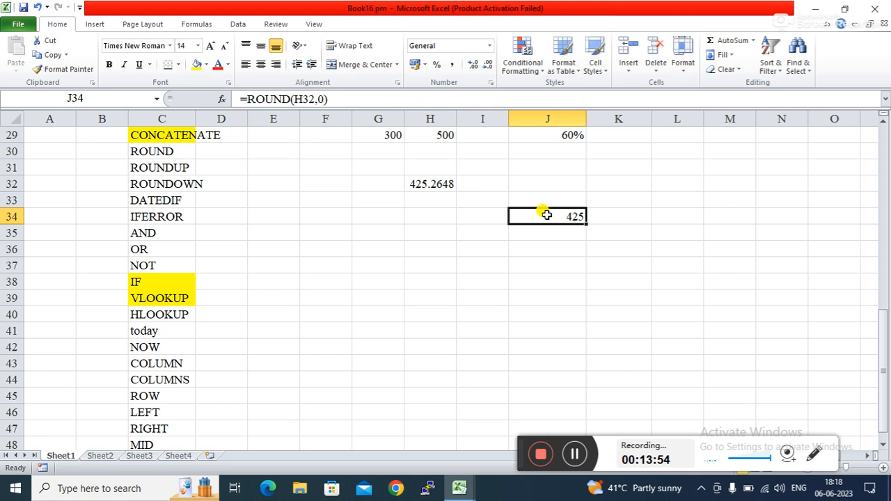
Step: Change J34 to =ROUND(H32,1), showing 425.3
click(321, 99)
key(BackSpace)
text(1)
key(Return)
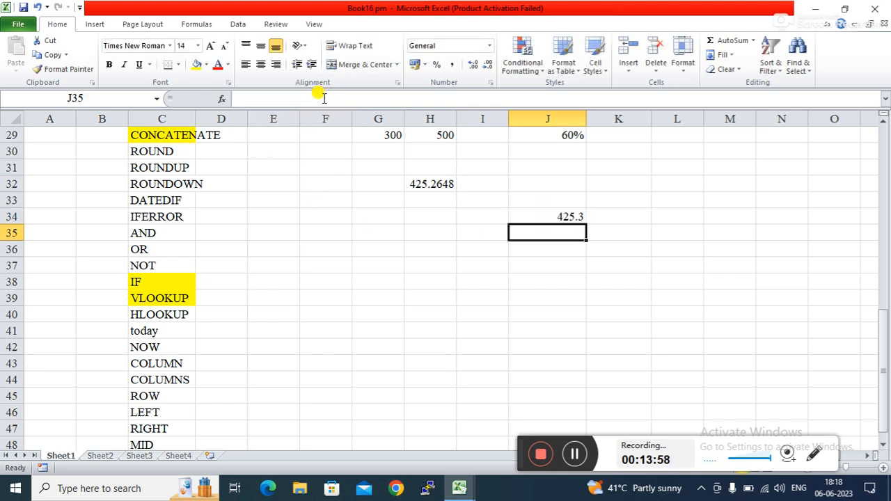
click(468, 300)
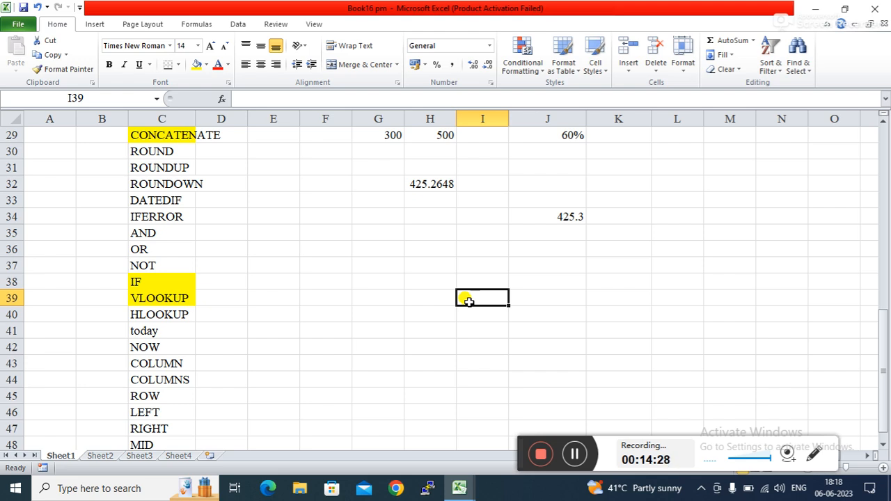
Step: Switch J34's digits argument back to 0 for a whole-number result
click(576, 217)
click(316, 99)
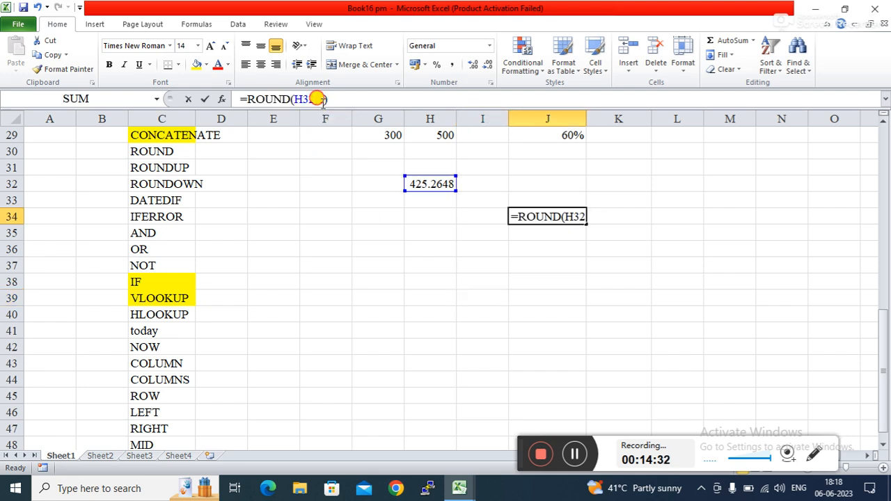
key(BackSpace)
text(0)
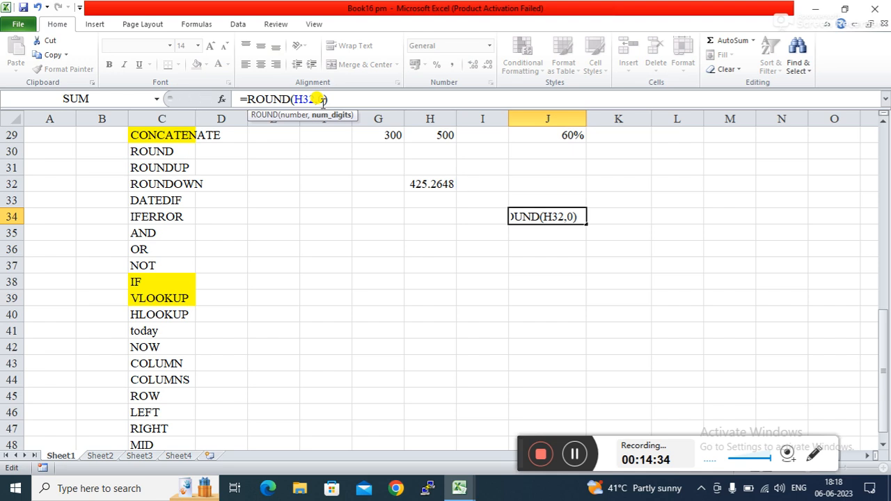
key(Return)
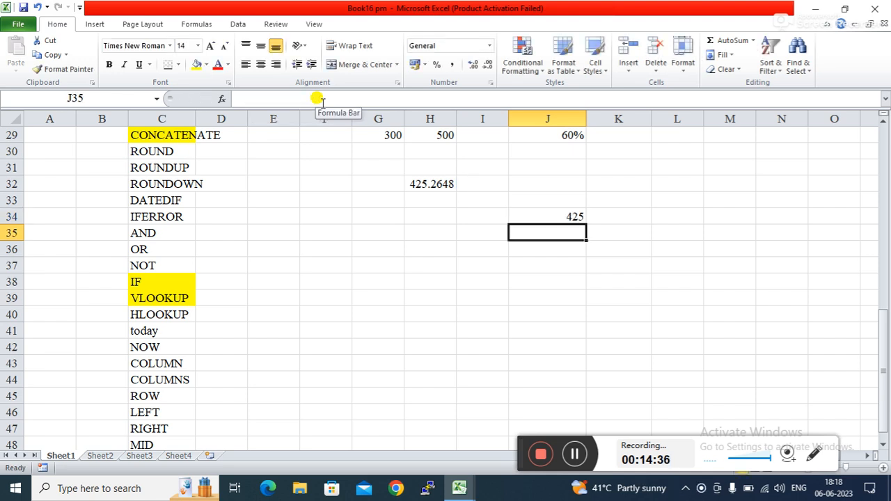
key(Up)
Step: Restore =ROUND(H32,1) in J34 so it shows 425.3 again
click(320, 100)
key(BackSpace)
text(1)
key(Return)
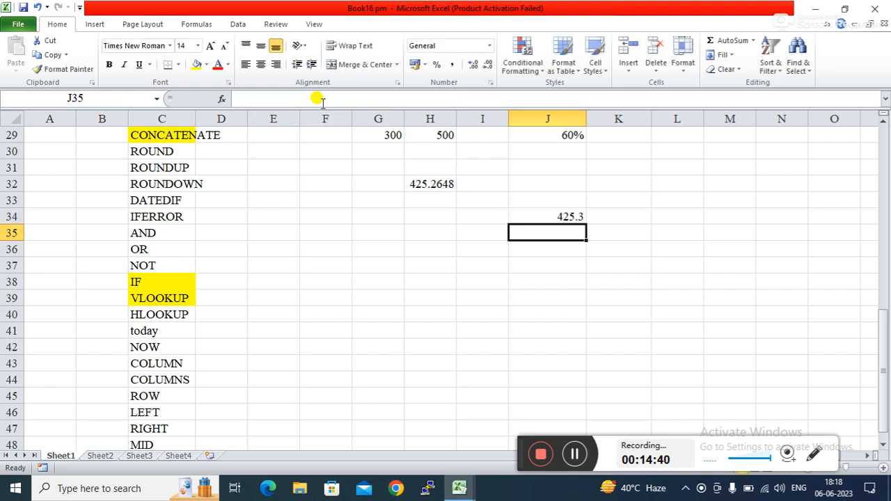
click(521, 295)
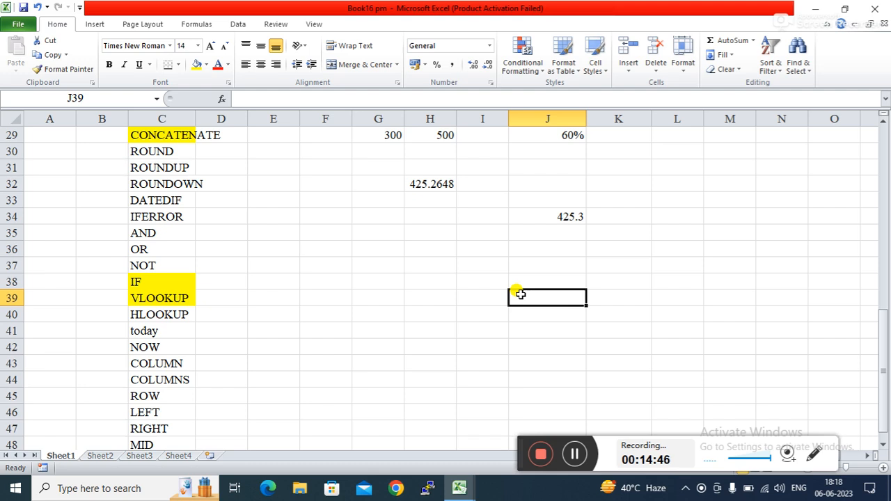
click(483, 296)
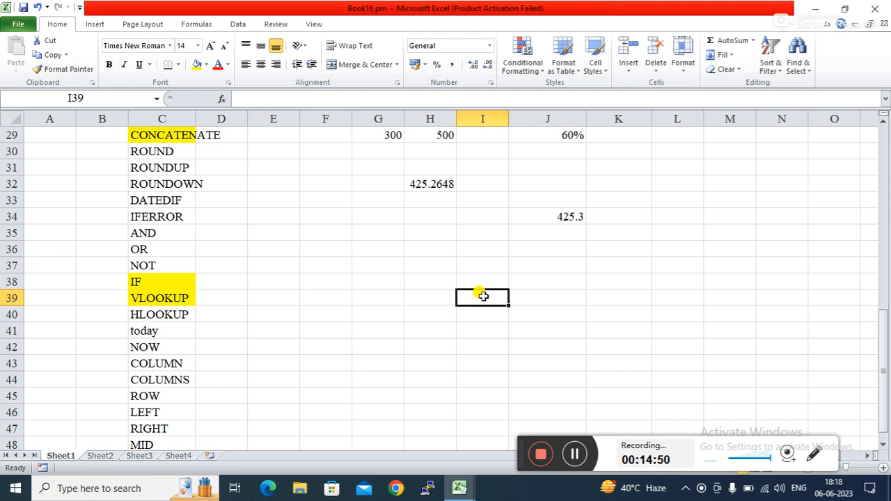
click(550, 213)
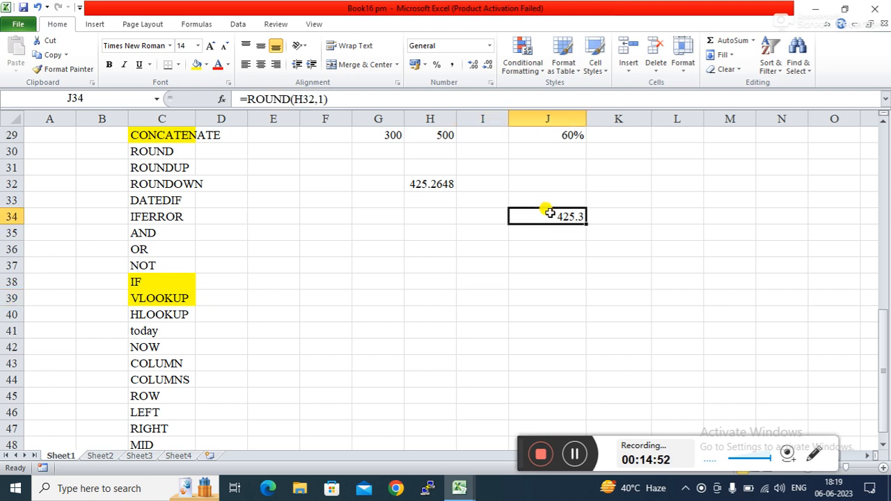
Step: Make J34 =ROUND(H32,-1) to round 425.2648 to 430
click(317, 99)
text(-)
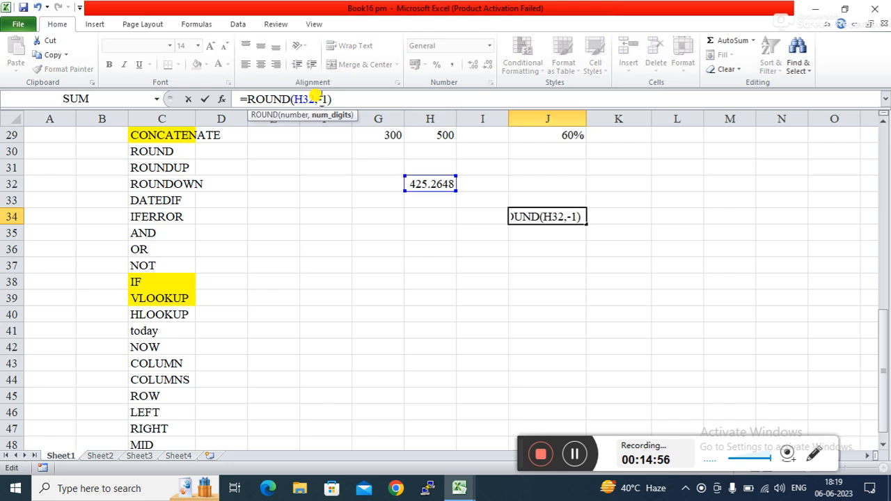
key(Return)
click(429, 298)
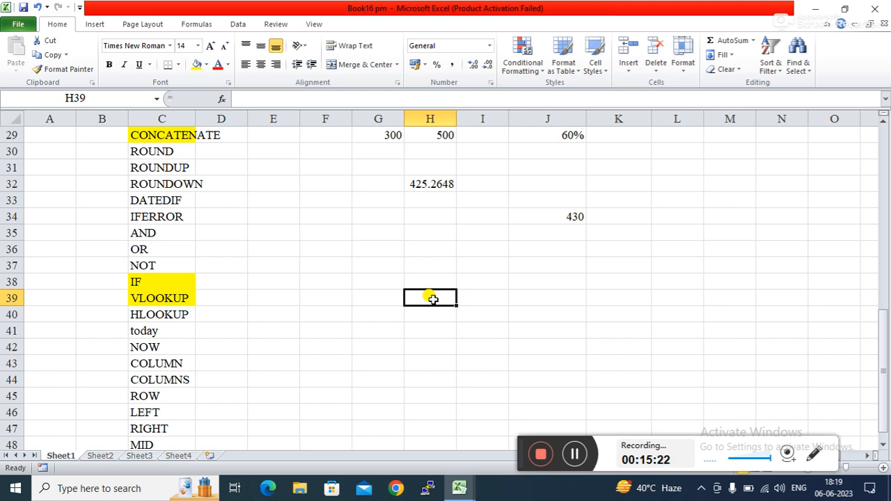
key(Up)
key(Up)
key(Up)
key(Up)
key(Up)
key(Right)
key(Right)
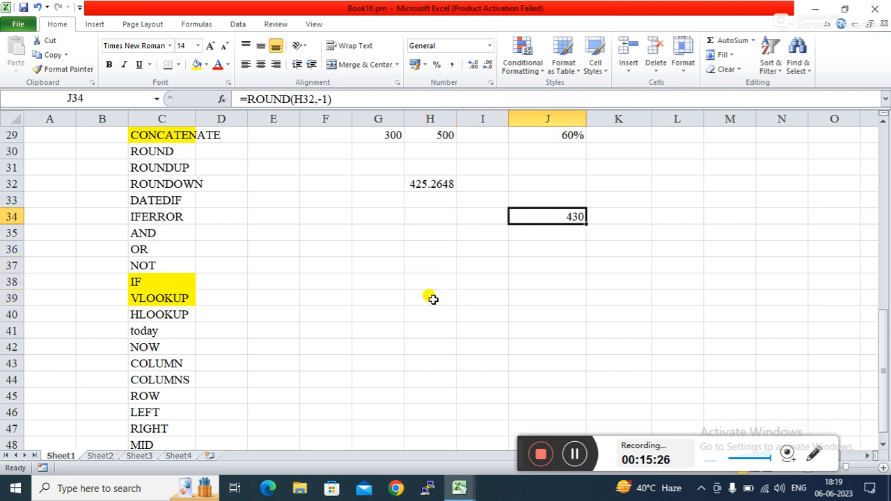
Step: Try -10 as the digits argument, then undo back to -1
click(328, 99)
text(0)
key(Return)
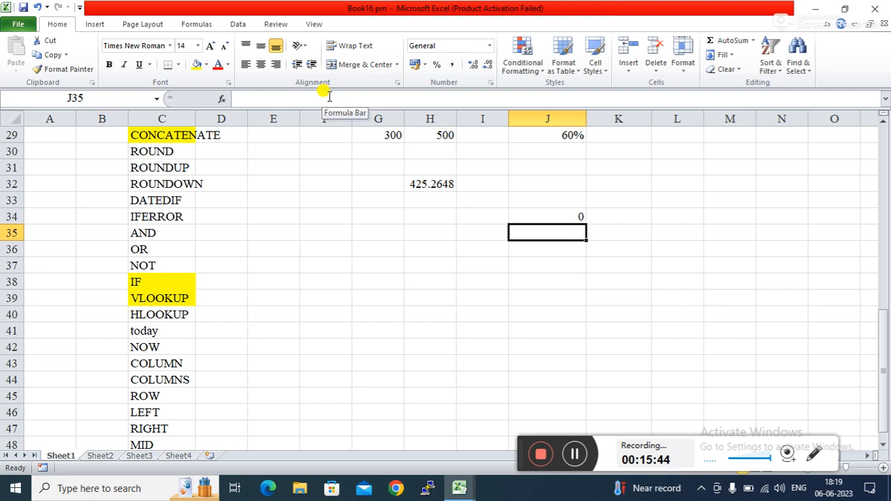
key(ctrl+z)
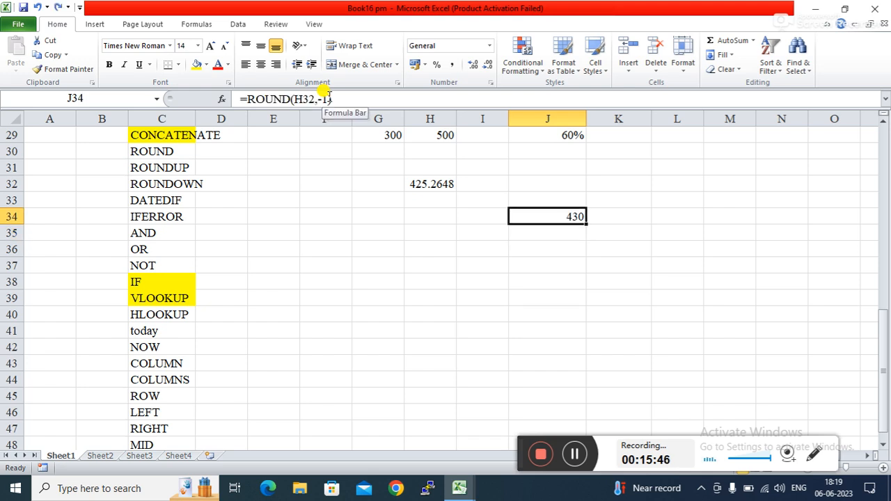
click(442, 213)
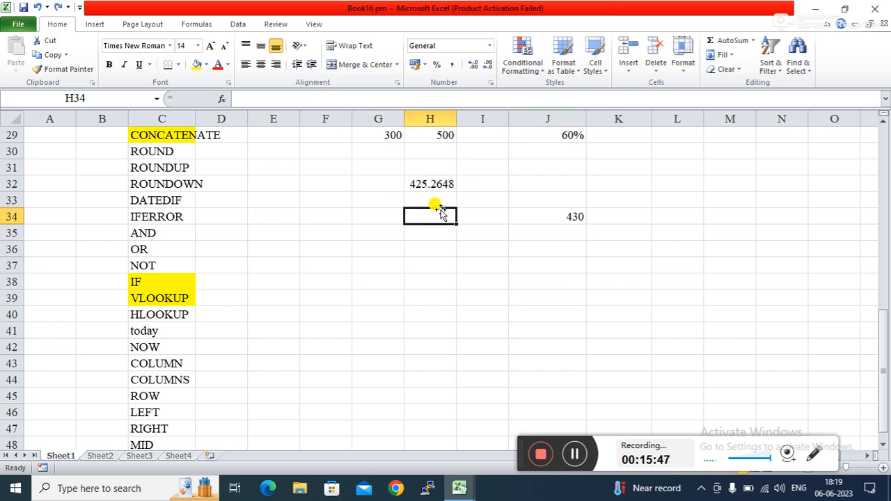
click(555, 217)
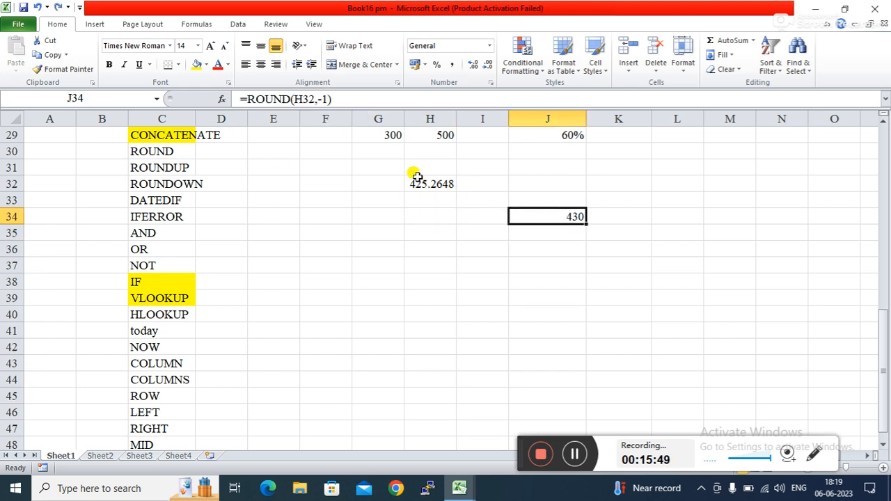
click(432, 219)
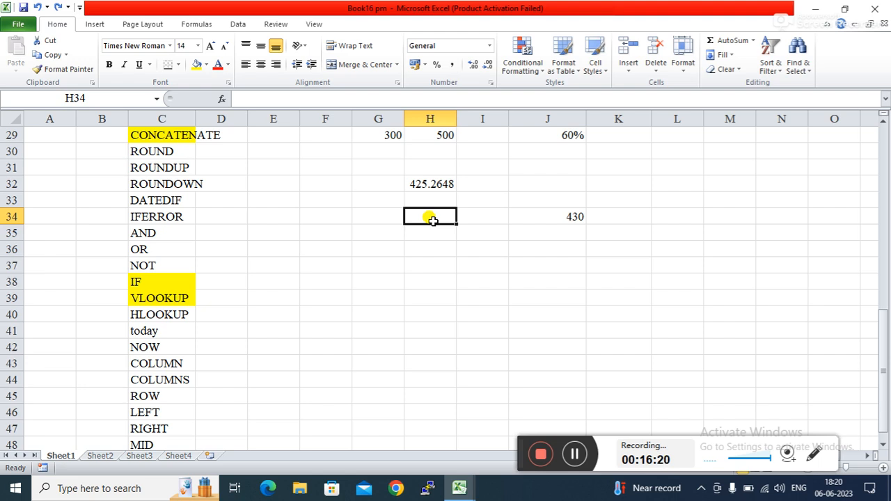
Step: Change J34 to =ROUND(H32,-2) so it rounds to the nearest hundred, showing 400
click(565, 216)
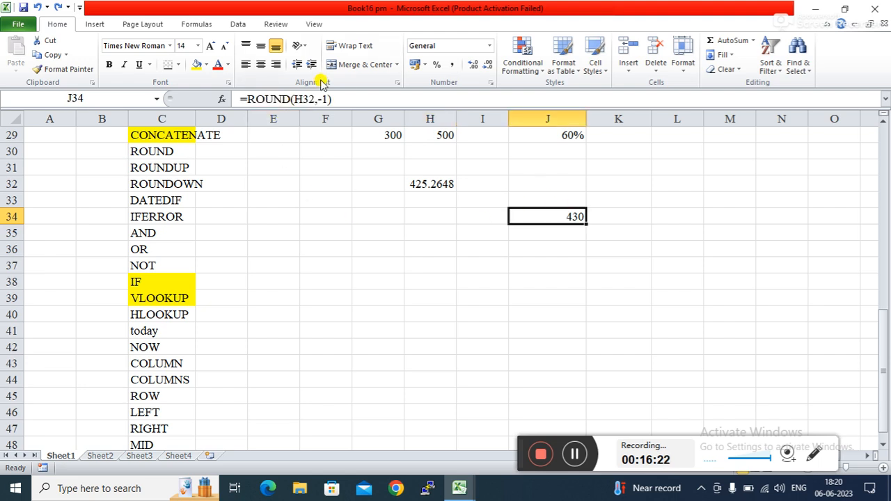
click(322, 98)
key(BackSpace)
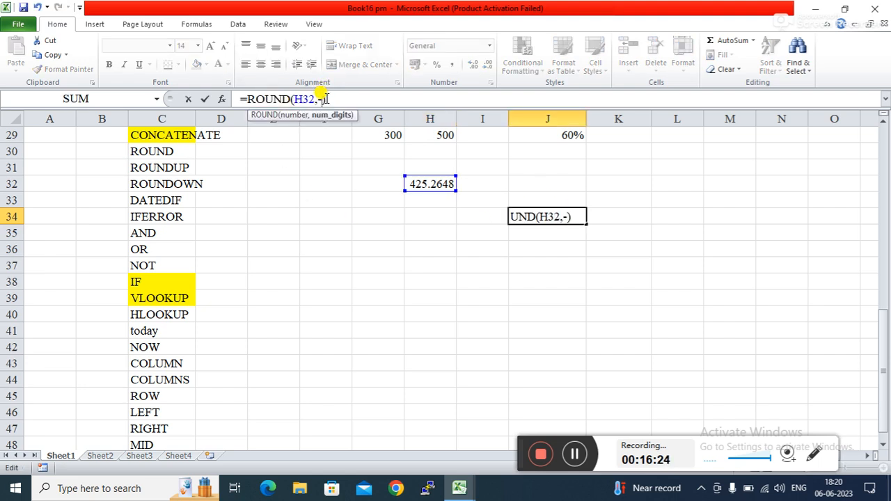
text(2)
key(Return)
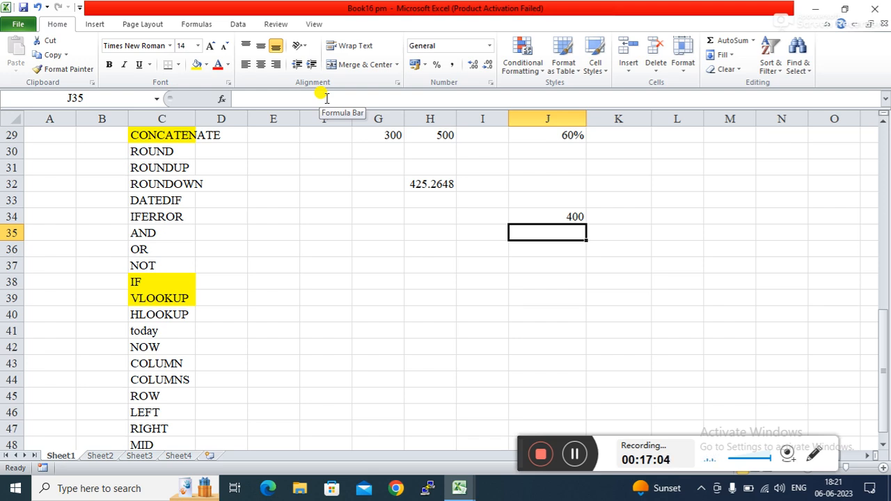
Step: Restore J34 to =ROUND(H32,0) so it shows 425 again
key(Up)
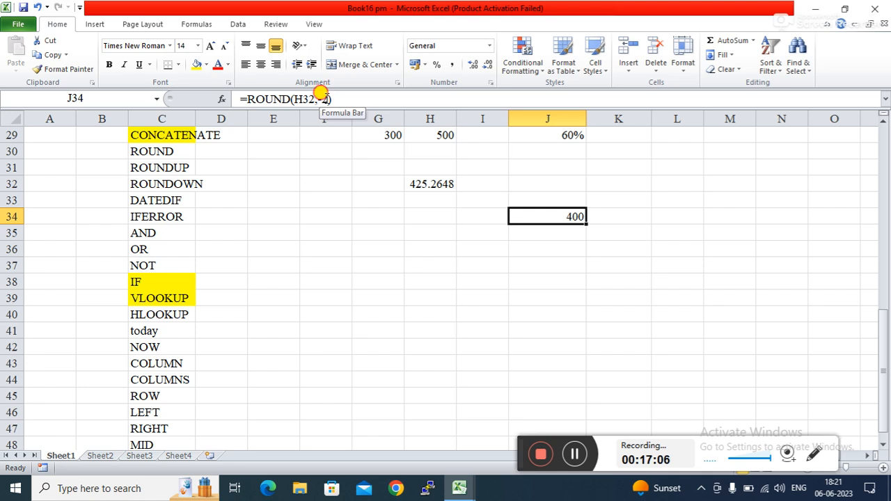
click(324, 98)
key(BackSpace)
key(BackSpace)
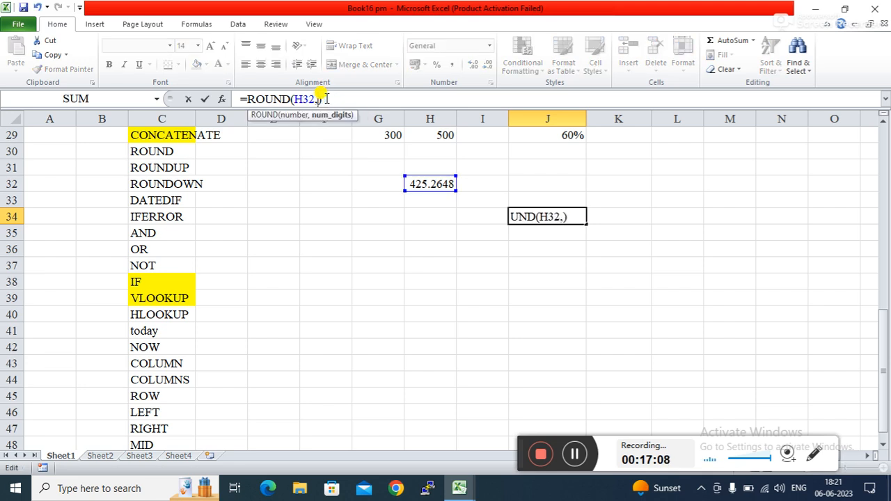
text(0)
key(Return)
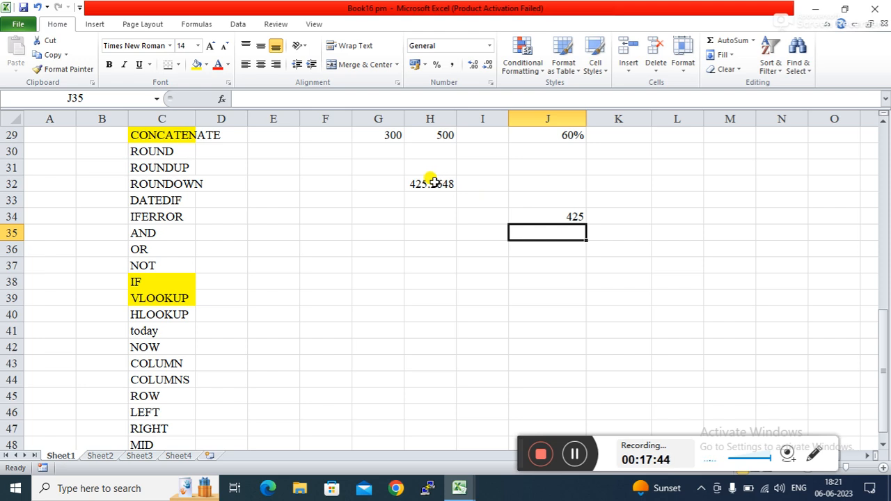
Step: Change the value in H32 to 425.5648
click(430, 182)
click(265, 100)
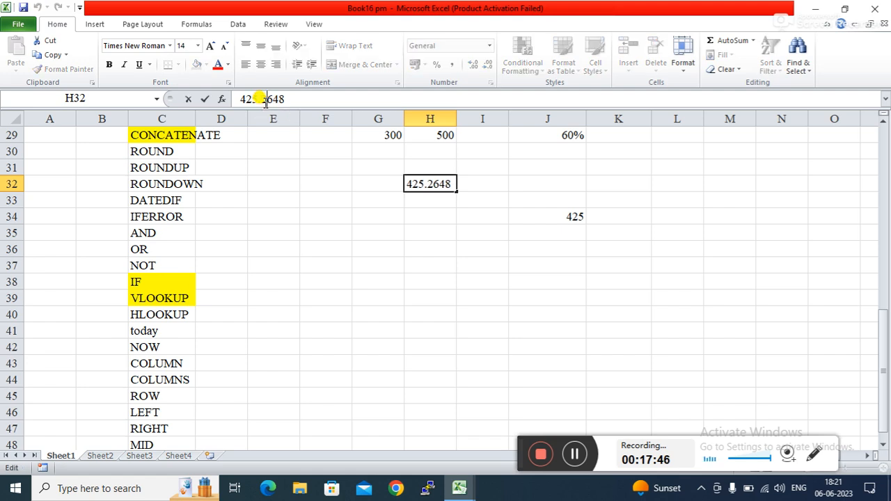
key(BackSpace)
text(5)
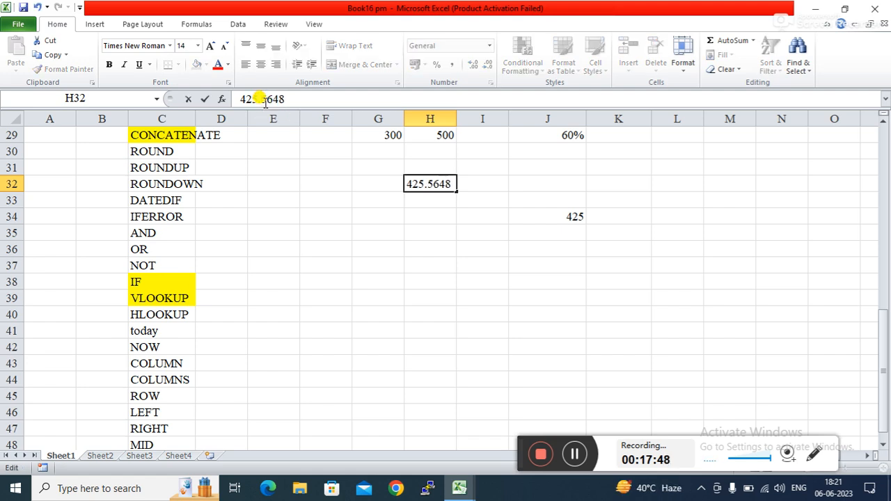
key(Return)
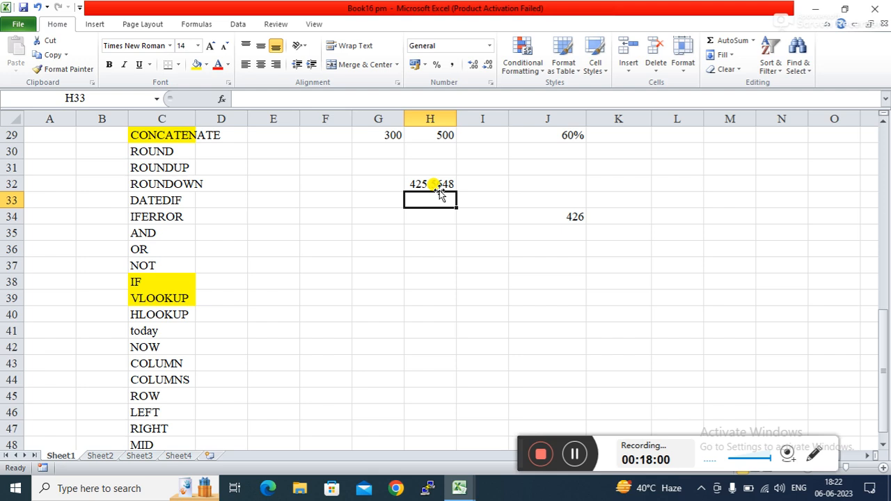
Step: Make J34 =ROUND(H32,1) so it shows 425.6
click(573, 212)
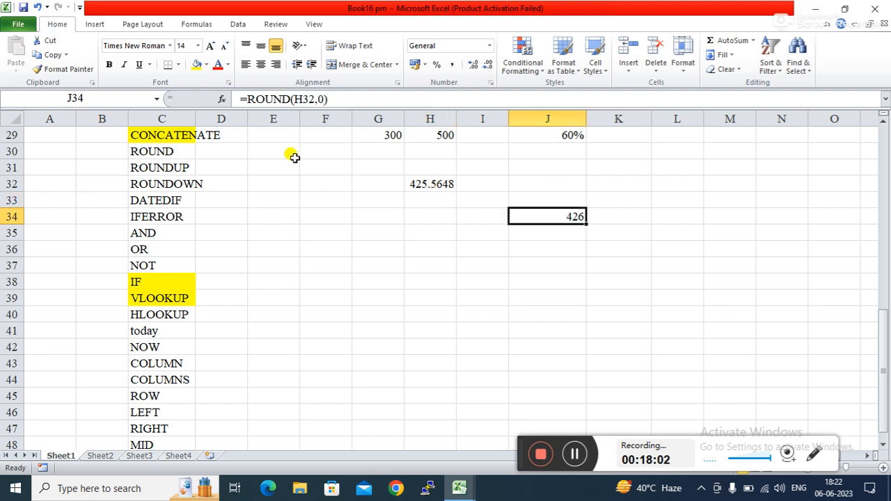
click(325, 99)
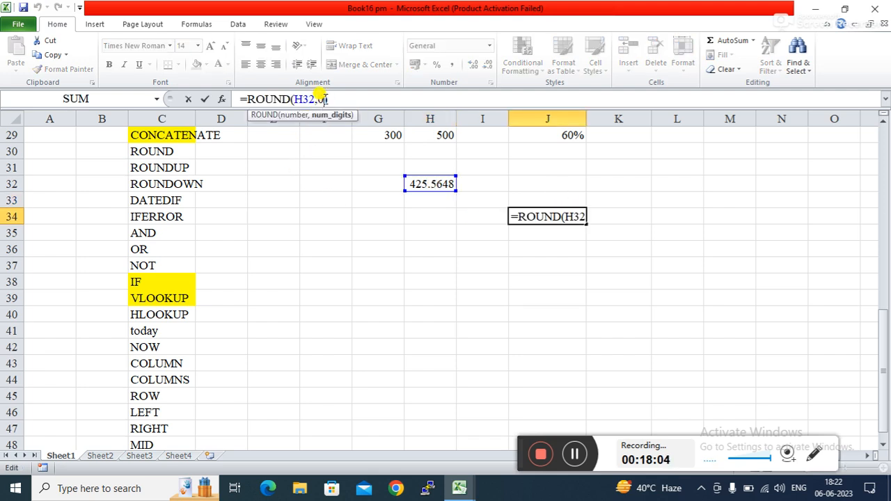
key(BackSpace)
text(1)
key(Return)
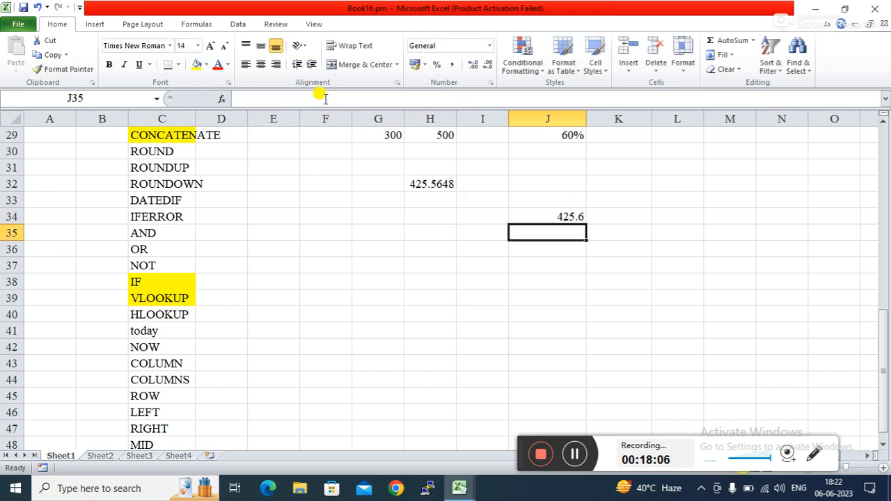
Step: Begin re-editing J34's formula toward =ROUND(H32,-1)
click(602, 218)
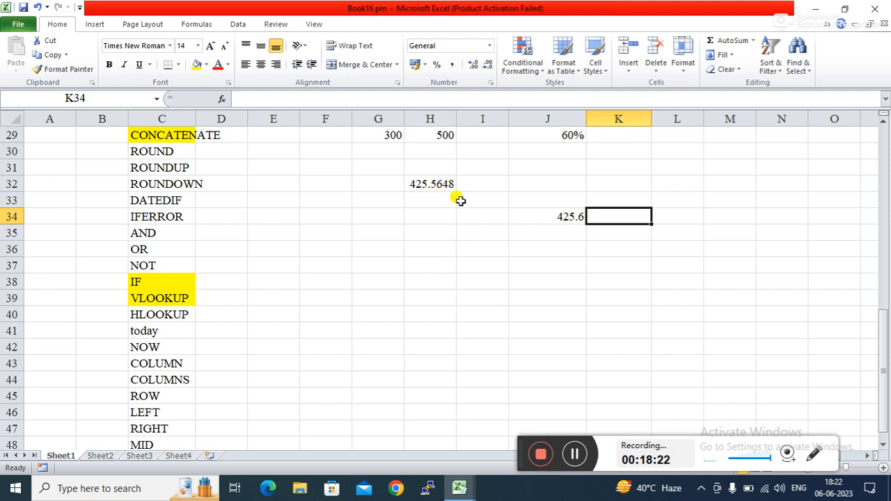
click(536, 260)
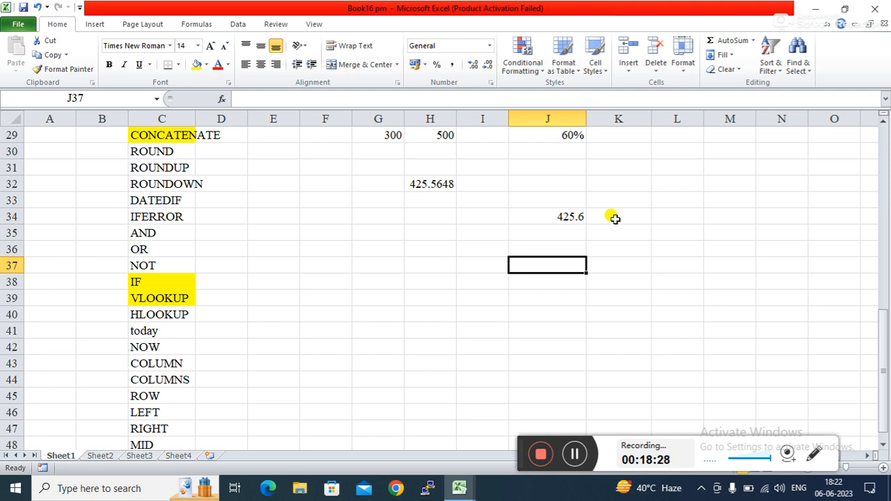
click(594, 233)
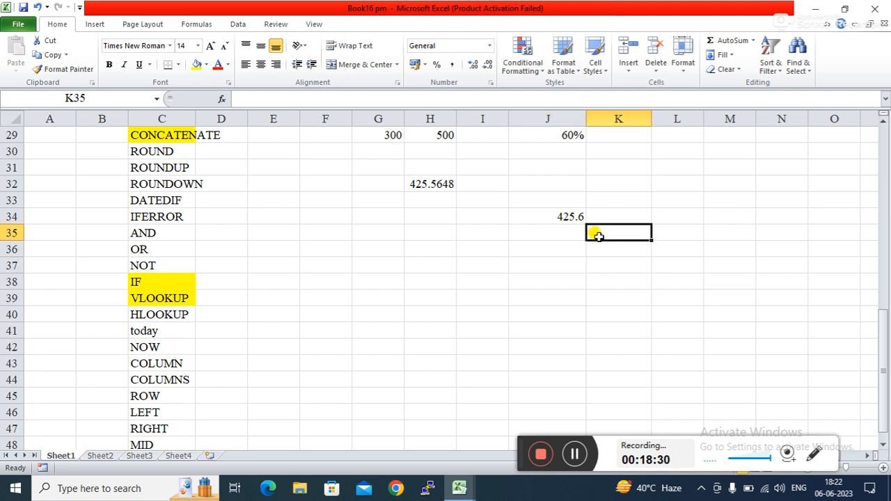
click(562, 211)
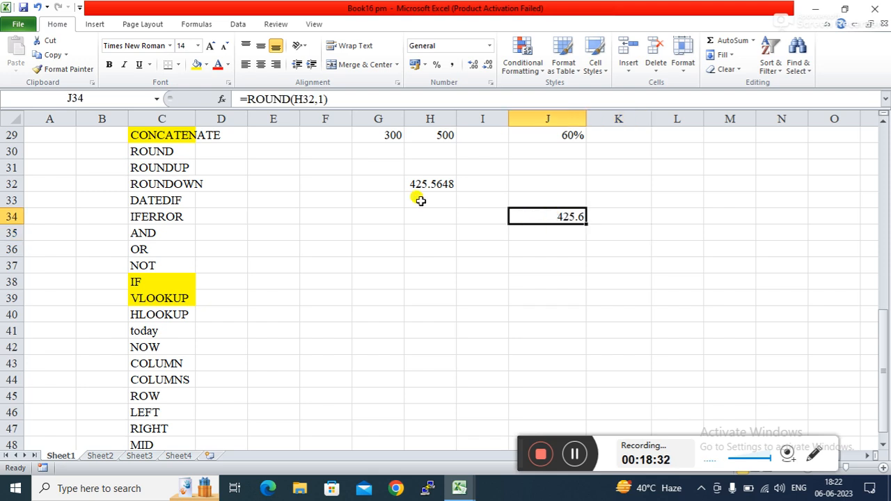
click(321, 101)
text(-)
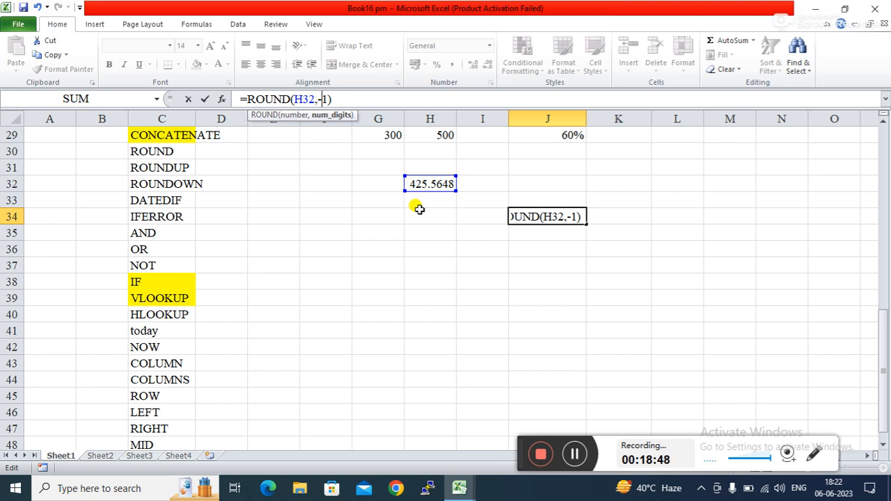
Step: Commit =ROUND(H32,-1) in J34 and change H32 to 423.5648
key(Return)
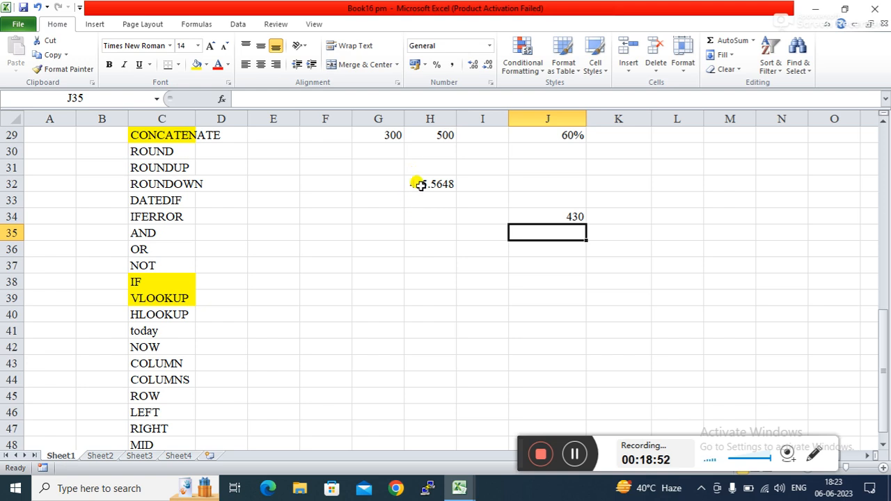
click(420, 185)
click(257, 96)
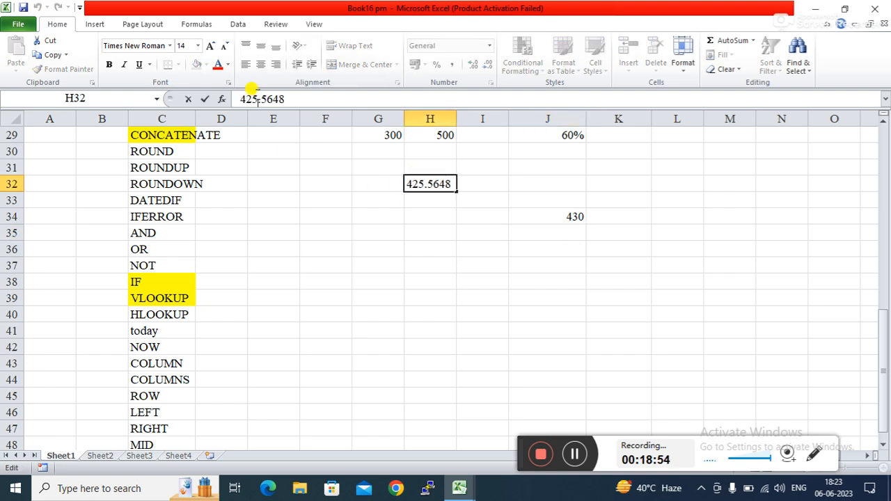
key(BackSpace)
text(3)
key(Return)
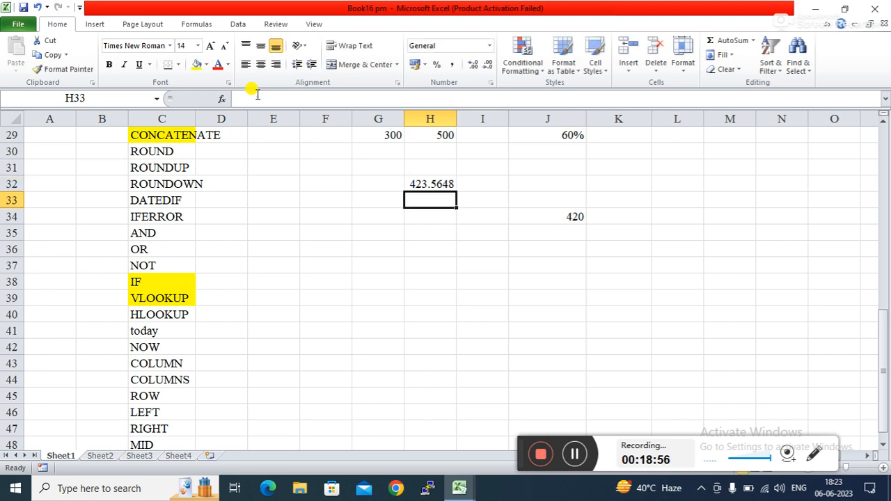
Step: Change J34 to =ROUND(H32,-2) so it shows 400
click(423, 243)
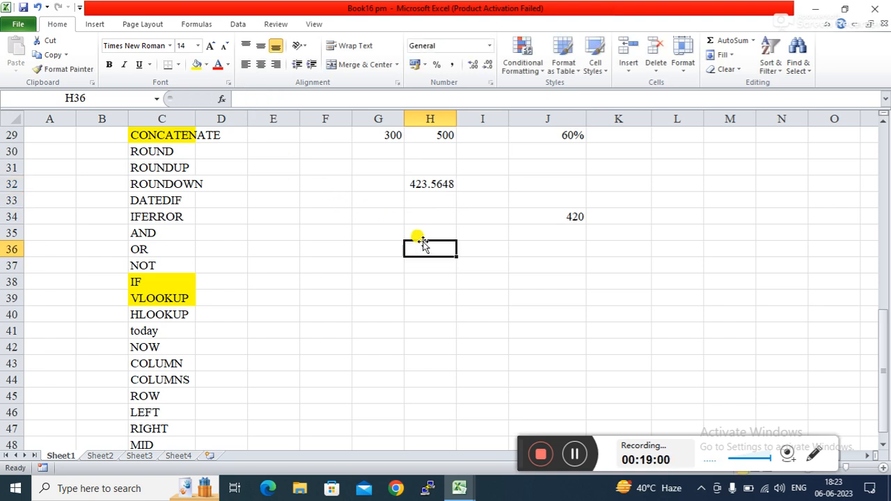
key(Right)
key(Right)
key(Up)
key(Up)
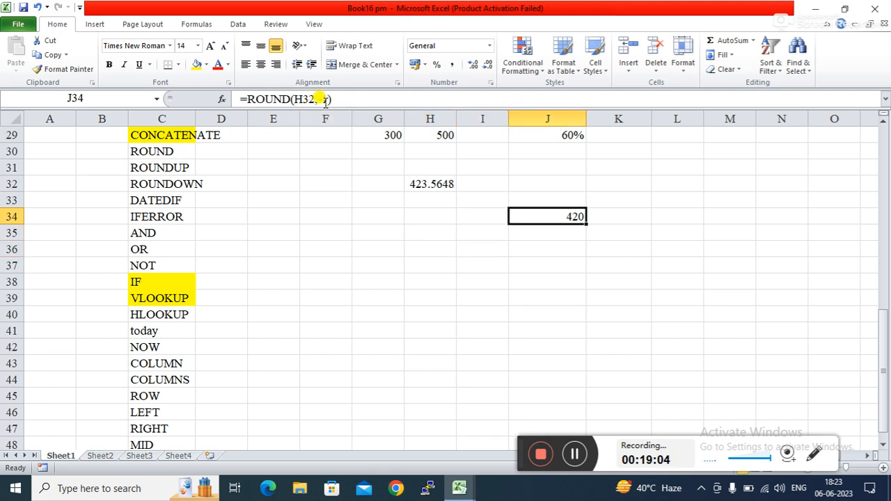
click(324, 101)
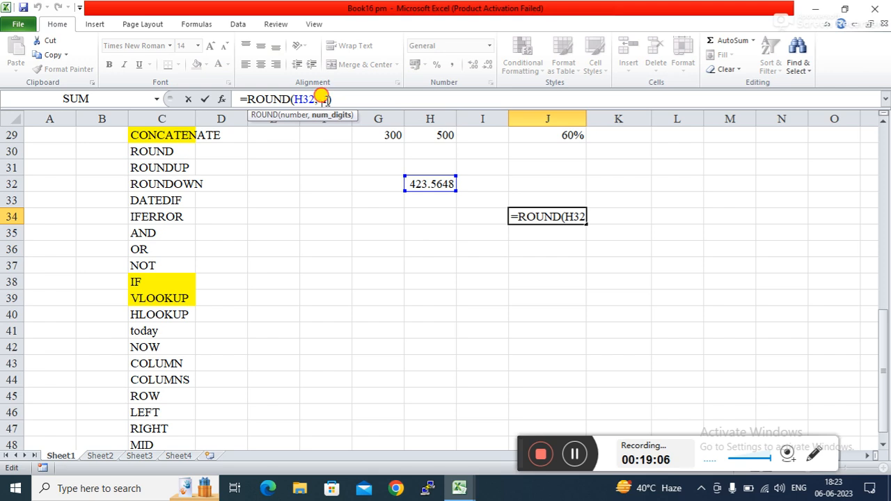
key(BackSpace)
text(2)
key(Return)
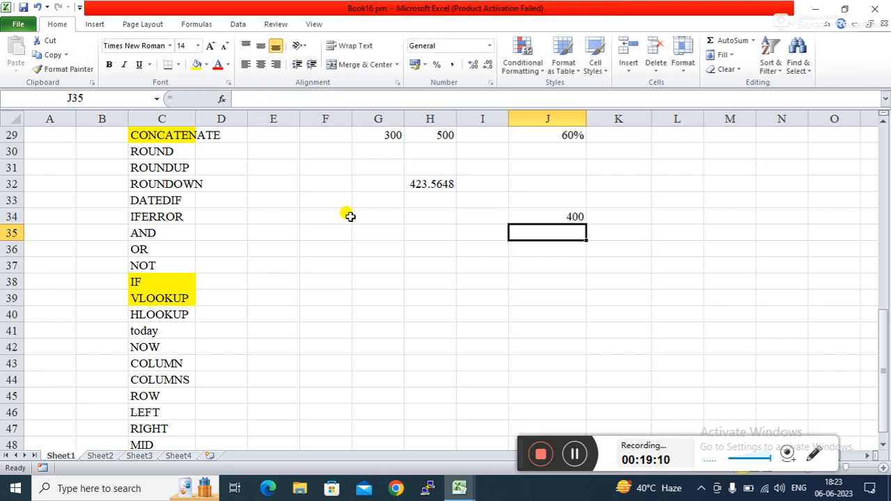
click(404, 252)
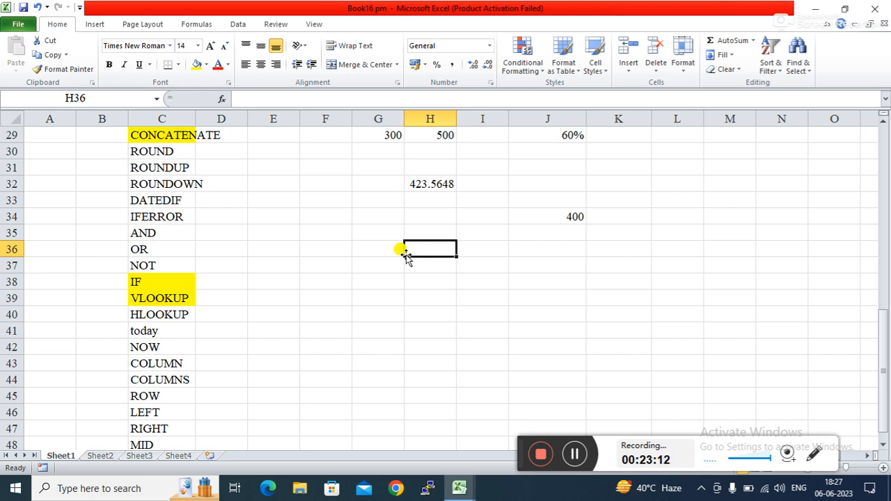
Step: Fill the ROUND label in C30 with yellow
click(365, 252)
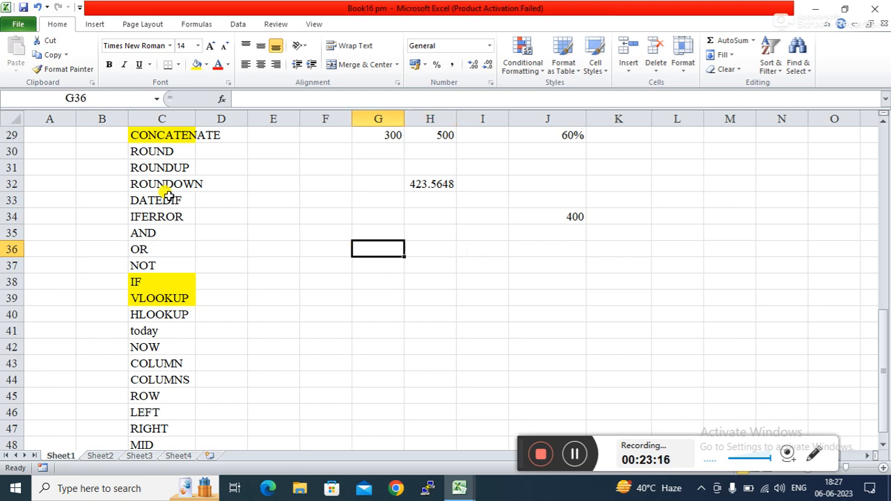
click(170, 149)
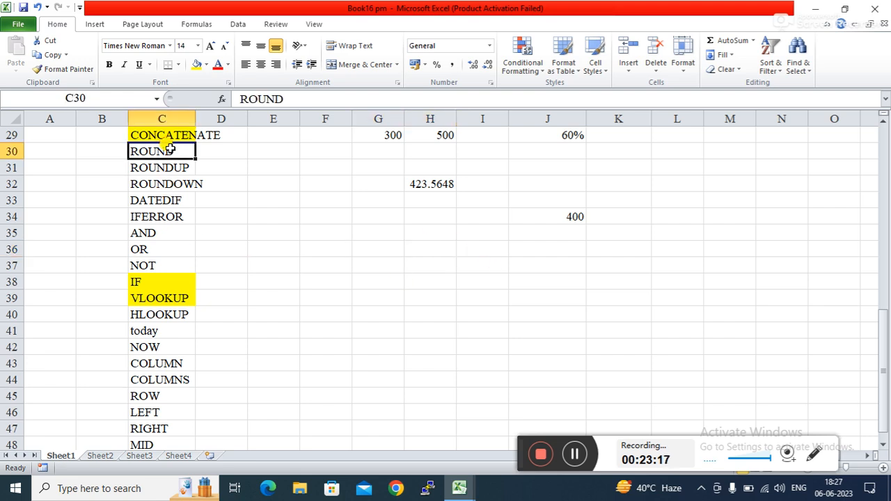
click(198, 64)
click(523, 240)
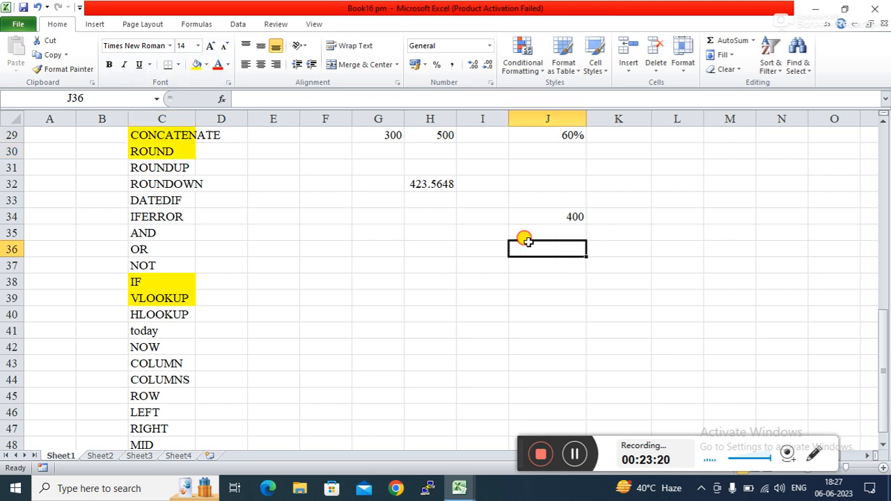
click(527, 264)
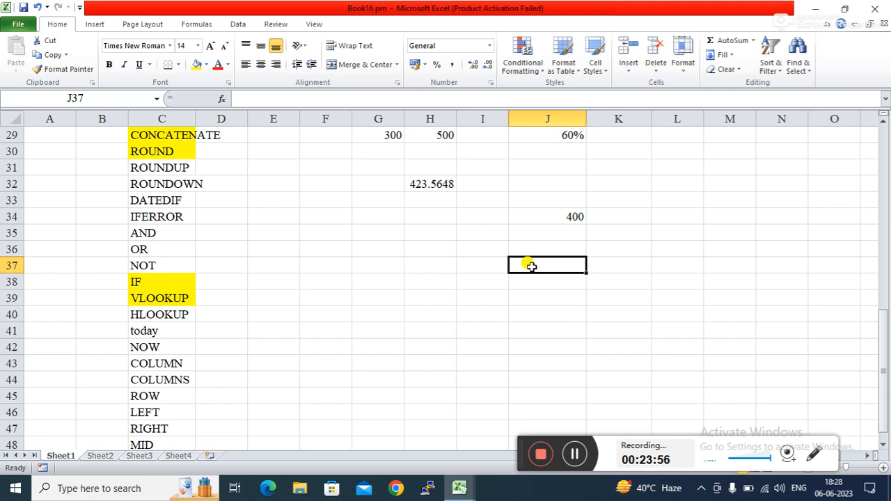
Step: Enter =ROUNDUP(H32,0) in J38, giving 424
click(492, 281)
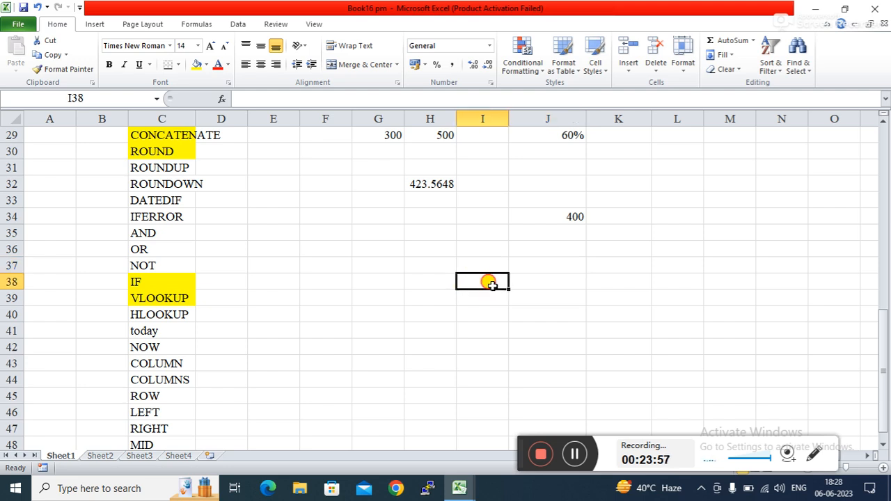
click(166, 169)
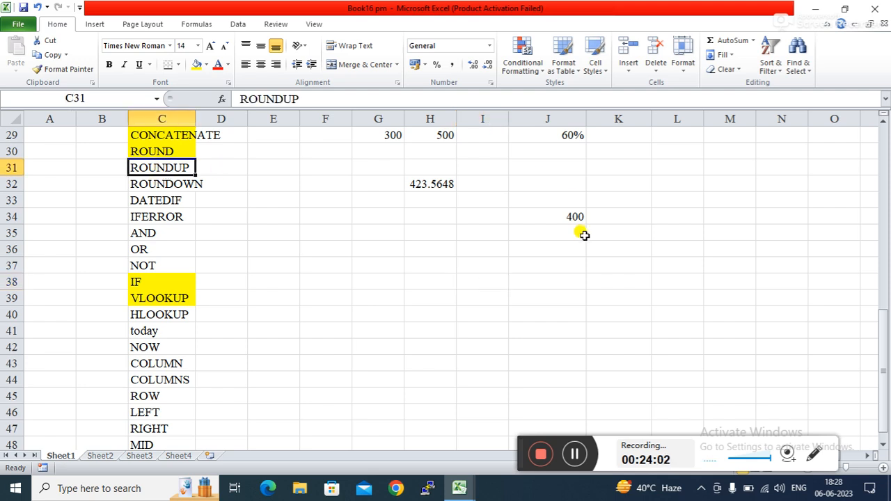
click(546, 276)
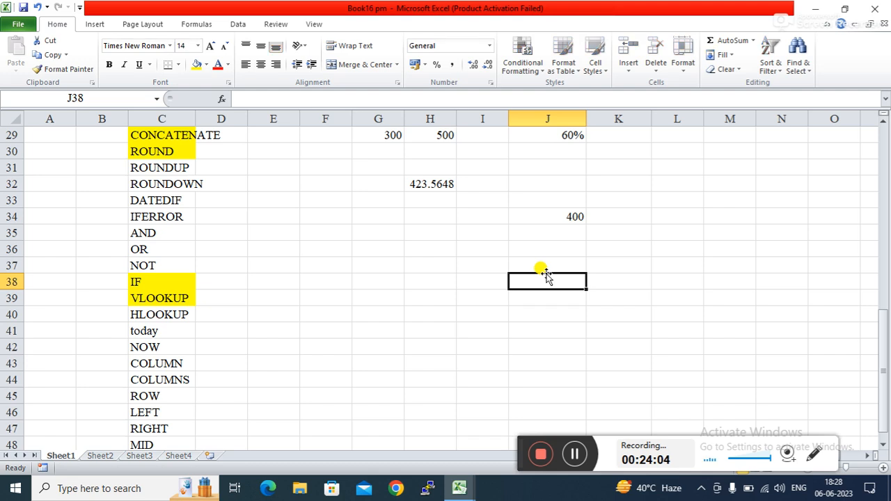
text(=r)
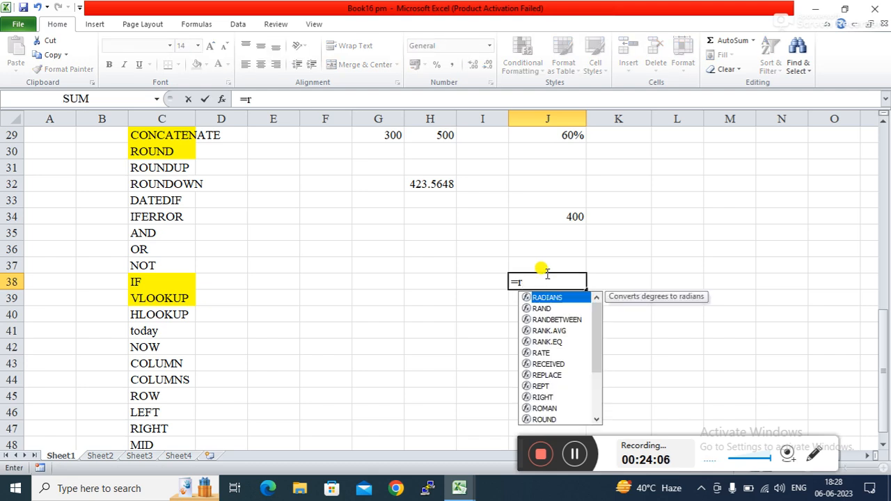
text(ou)
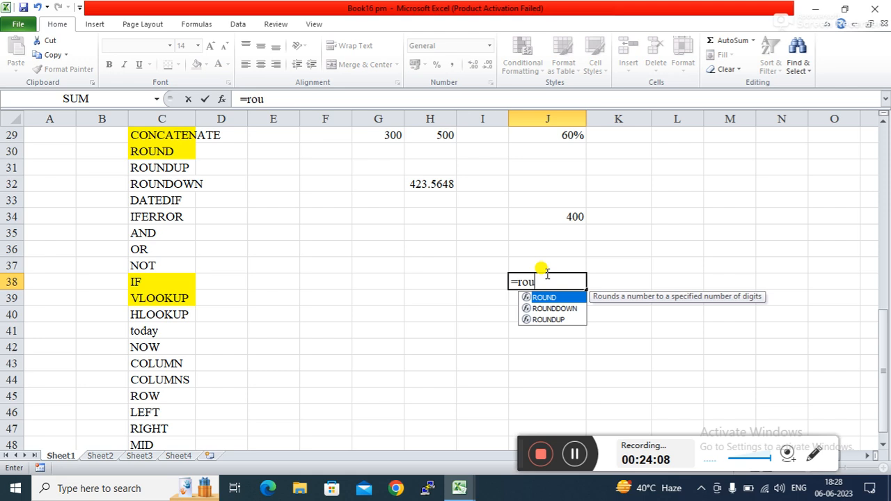
key(Down)
key(Down)
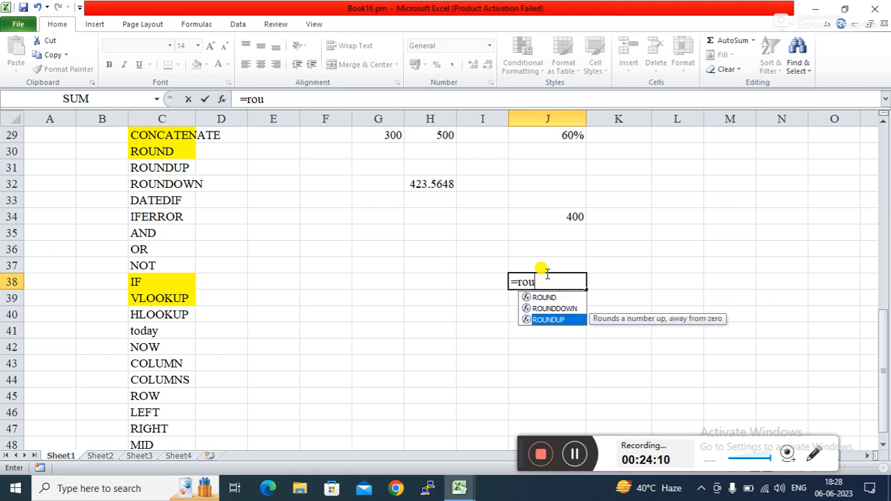
key(Tab)
click(431, 183)
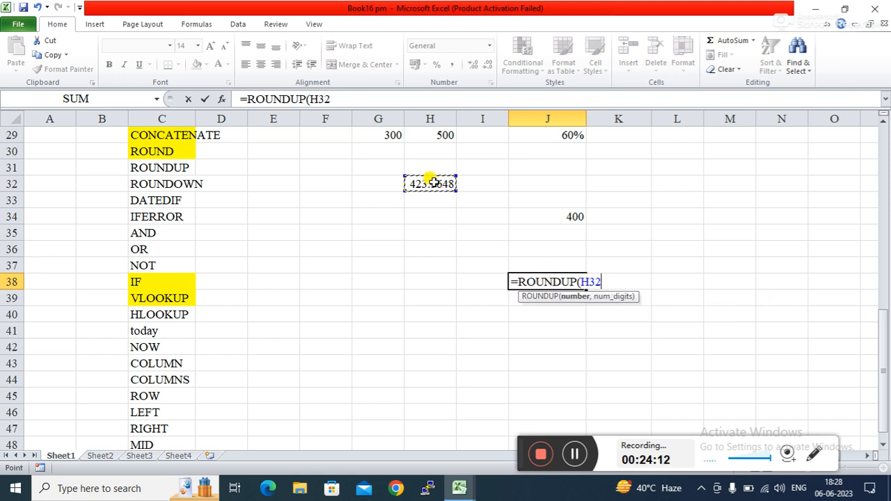
key(Return)
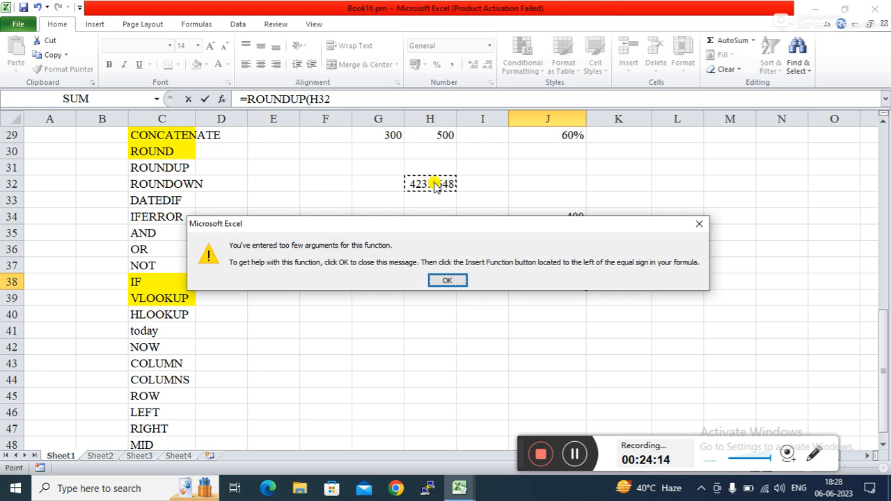
key(Return)
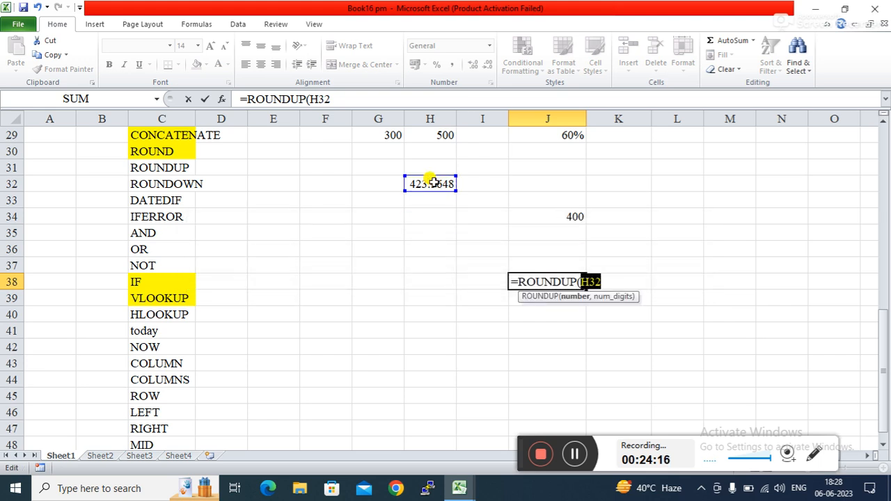
click(338, 99)
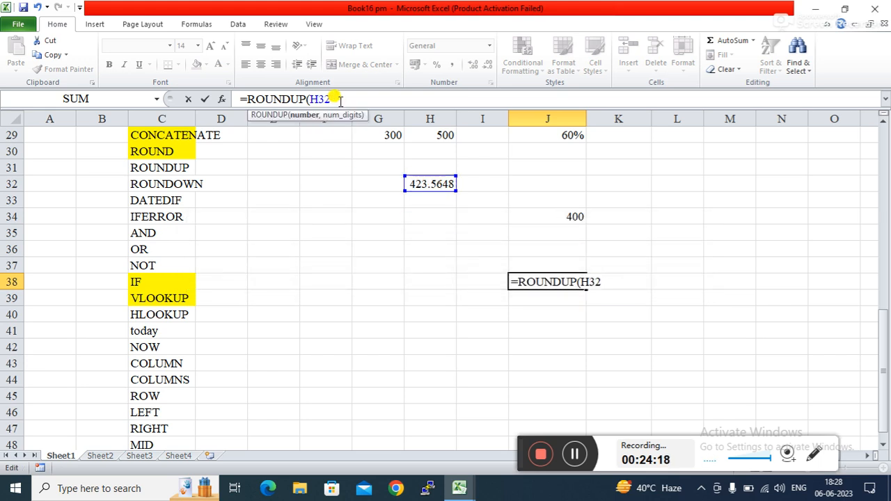
text(,)
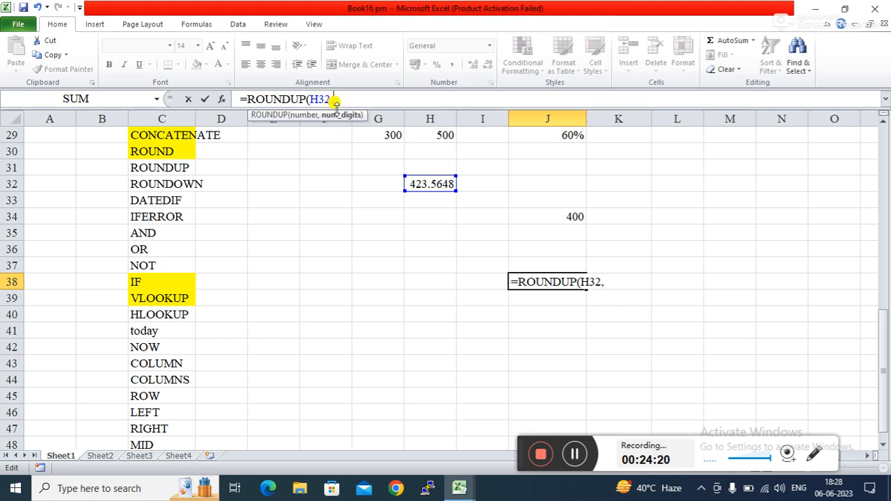
text(0)
key(Return)
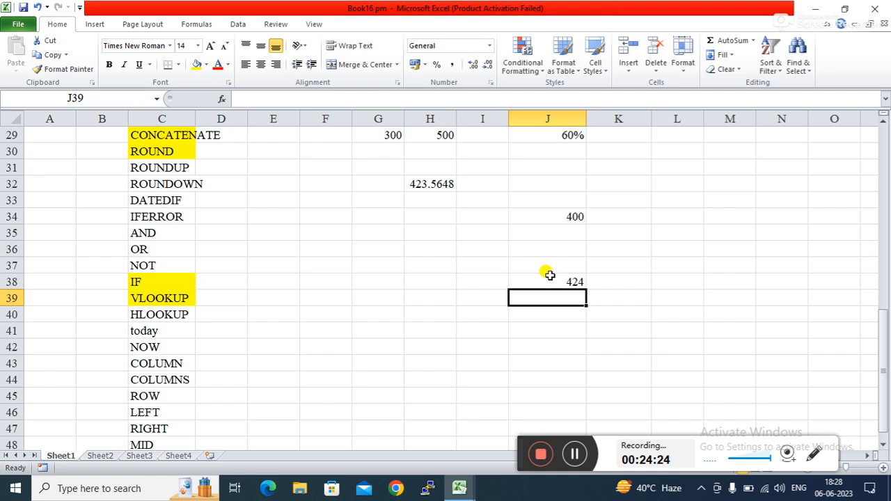
Step: Change the value in H32 to 423.2648
click(421, 182)
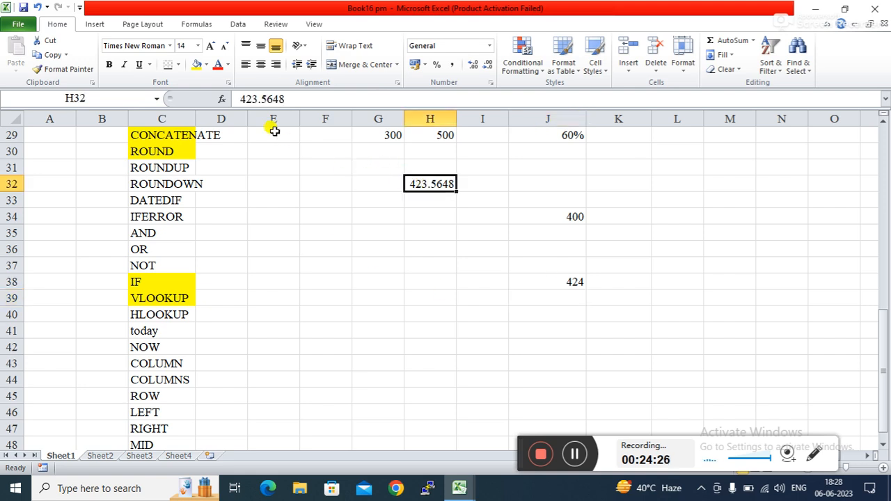
click(264, 99)
key(BackSpace)
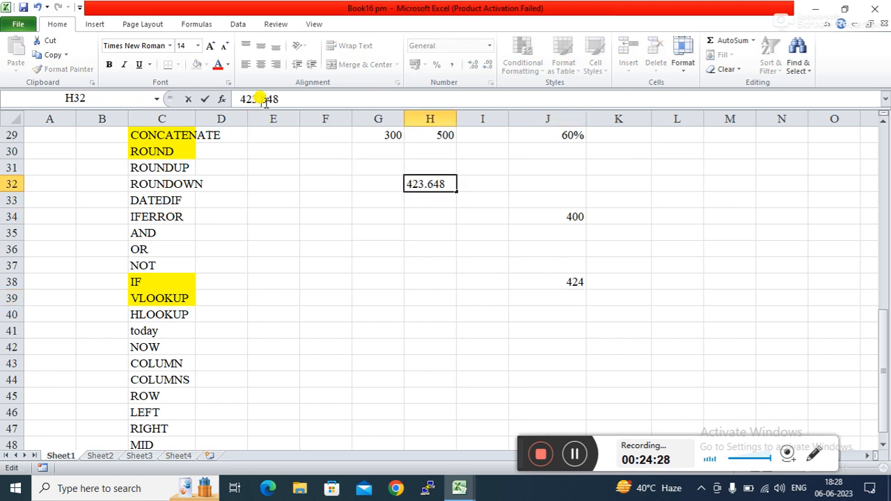
text(2)
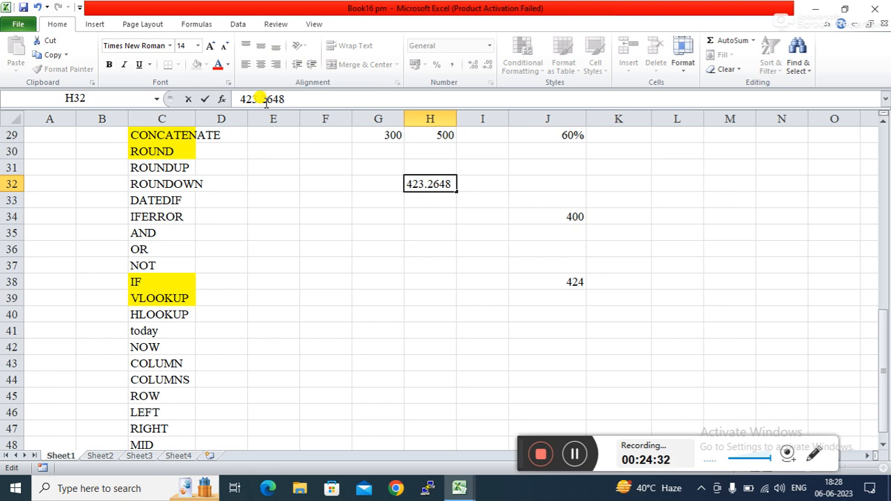
key(Return)
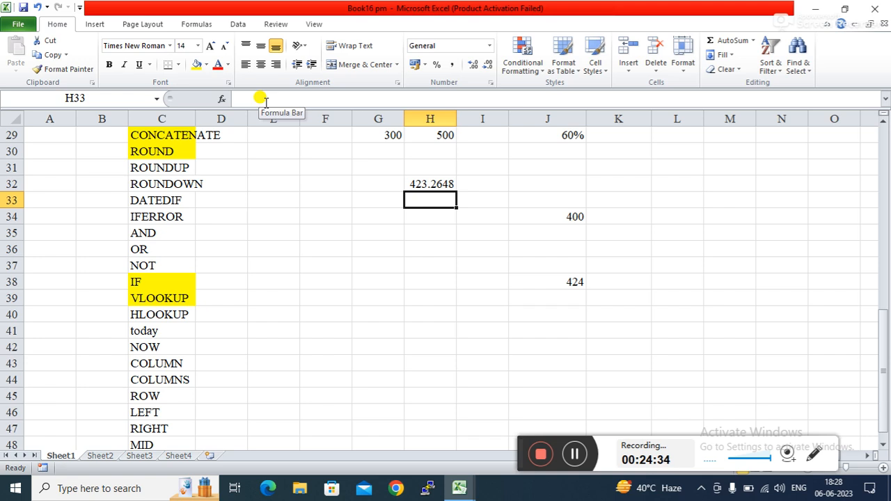
Step: Set J34 to =ROUND(H32,0) so it shows 423
click(569, 209)
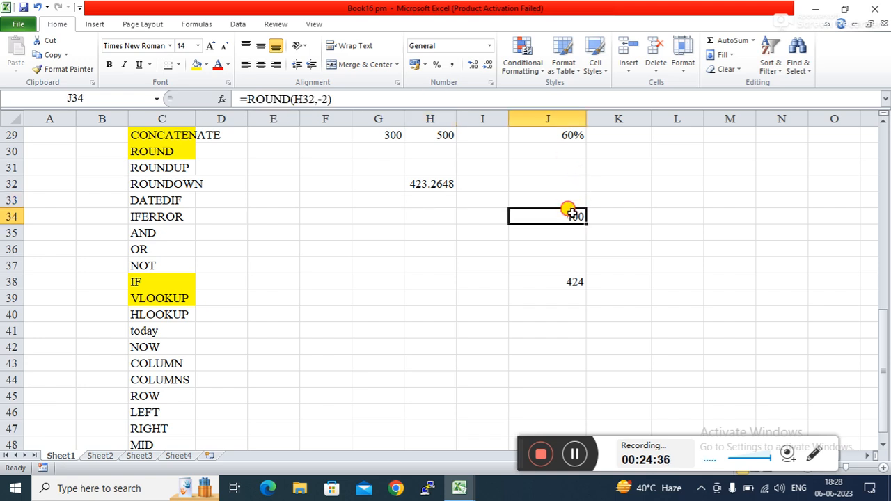
click(324, 99)
key(BackSpace)
key(BackSpace)
text(0)
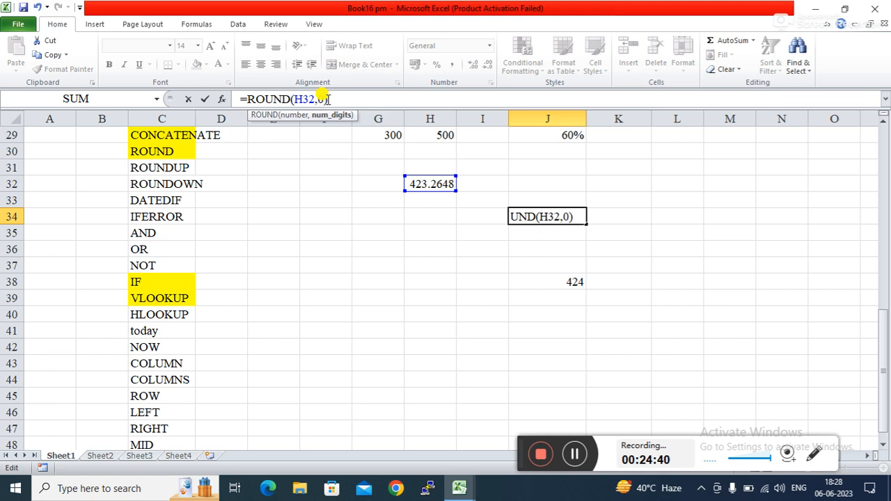
key(Return)
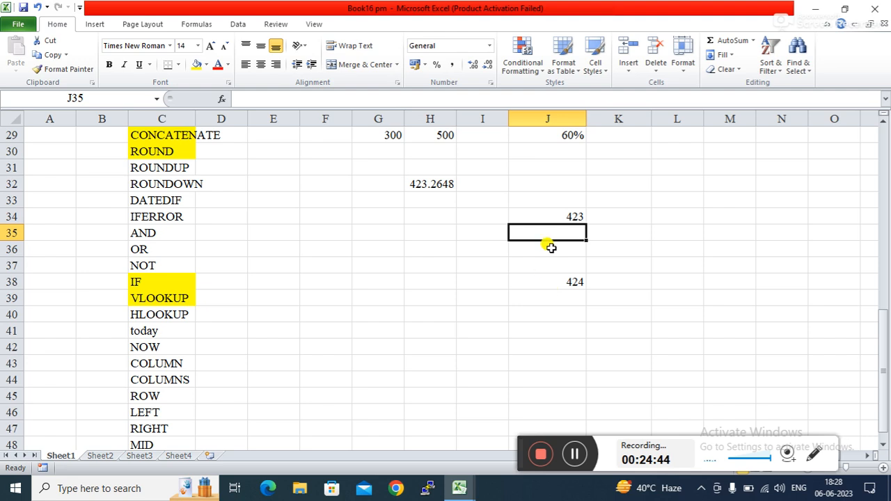
click(551, 216)
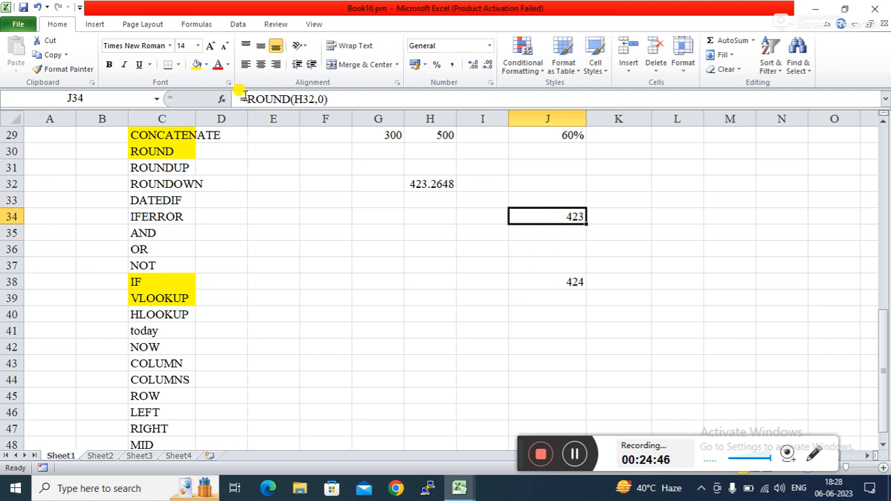
Step: Change H32 to 423.5648 so J34 rounds to 424
click(541, 281)
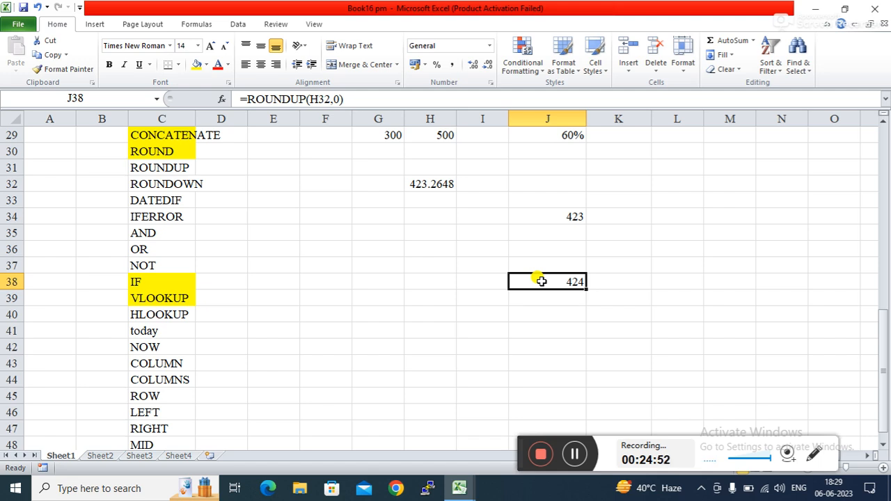
click(544, 315)
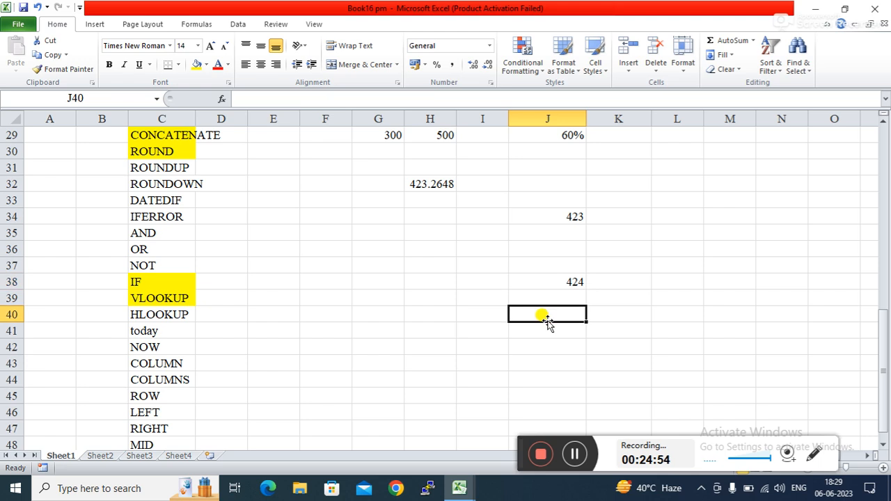
click(431, 182)
click(272, 99)
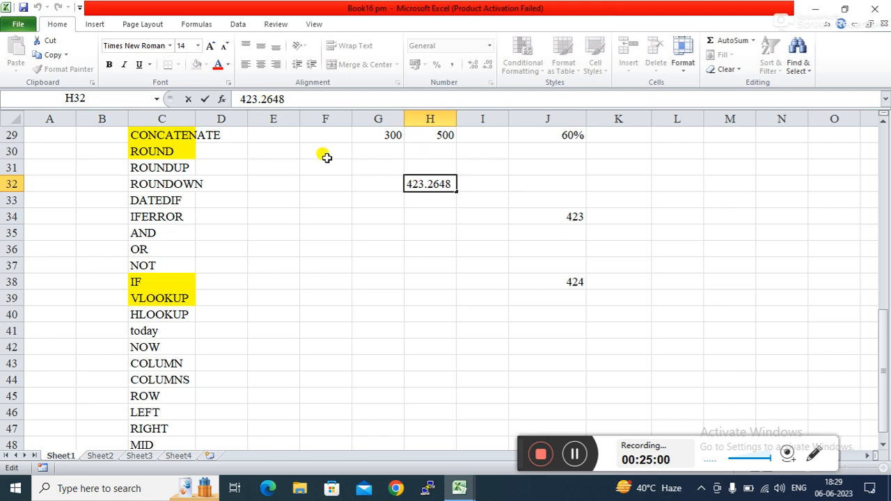
key(BackSpace)
text(5)
key(Return)
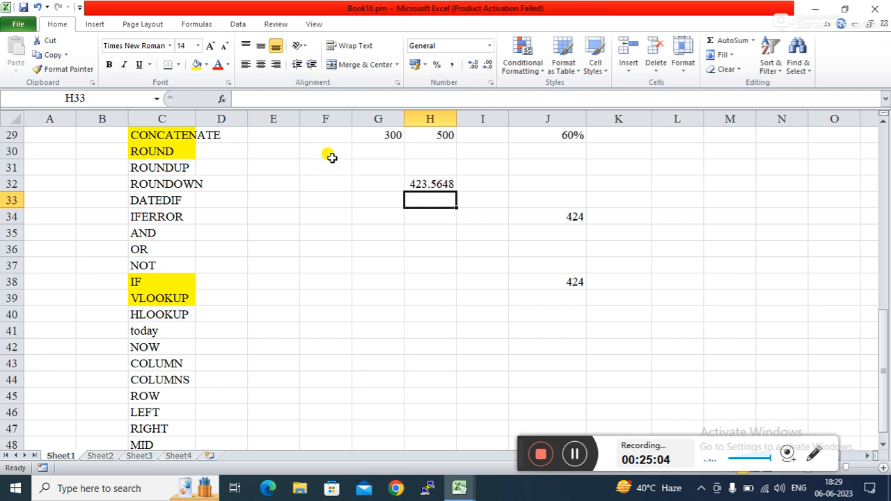
Step: Change H32 to 423.9648
click(415, 183)
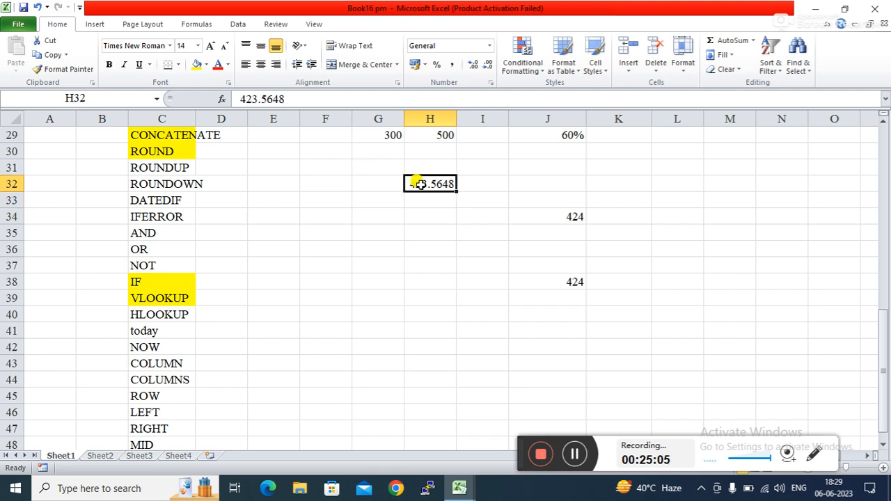
click(267, 99)
key(Delete)
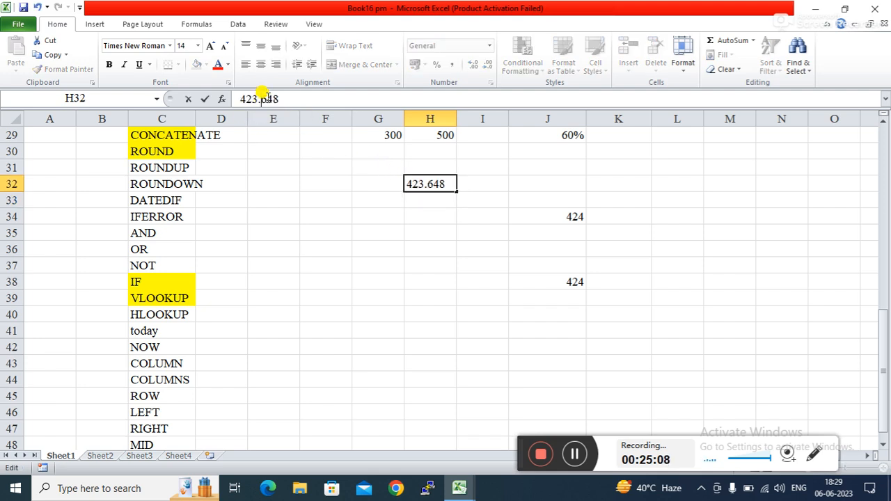
text(9)
key(Return)
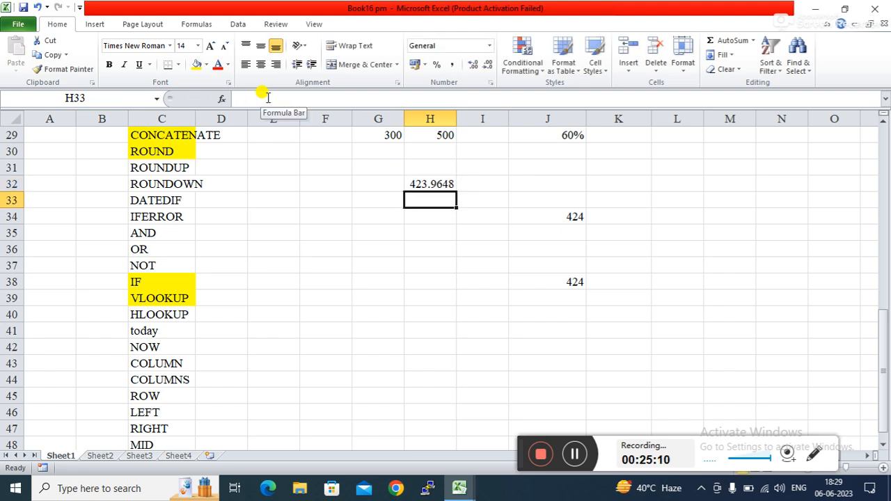
Step: Change H32 to 423.1648 so J34 drops back to 423
click(421, 183)
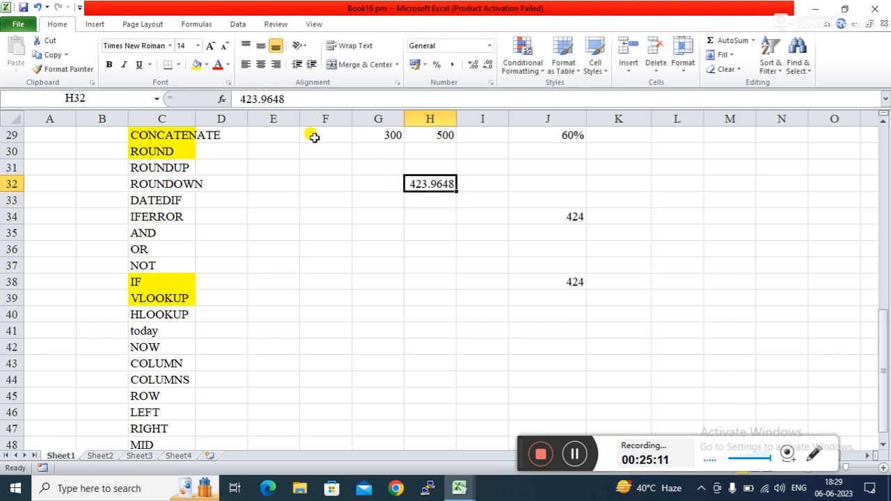
click(268, 99)
key(BackSpace)
text(1)
key(Return)
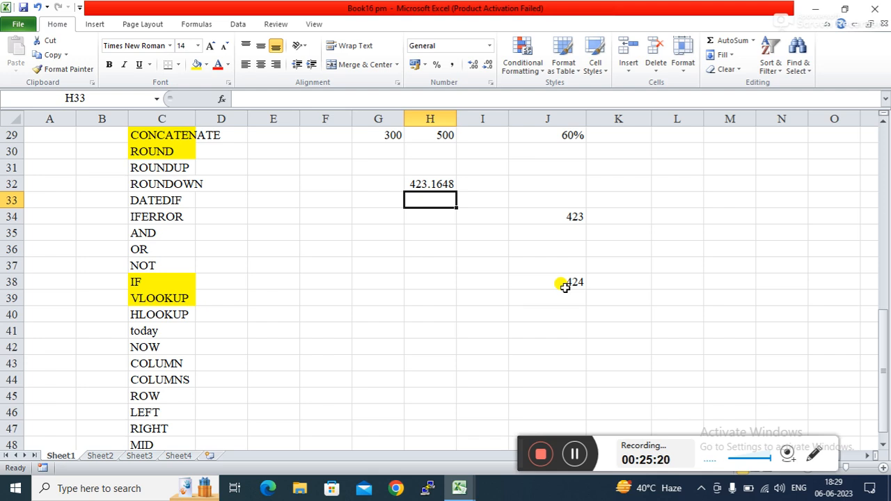
Step: Enter =ROUNDDOWN(H32,0) in J41 using the function autocomplete
click(550, 324)
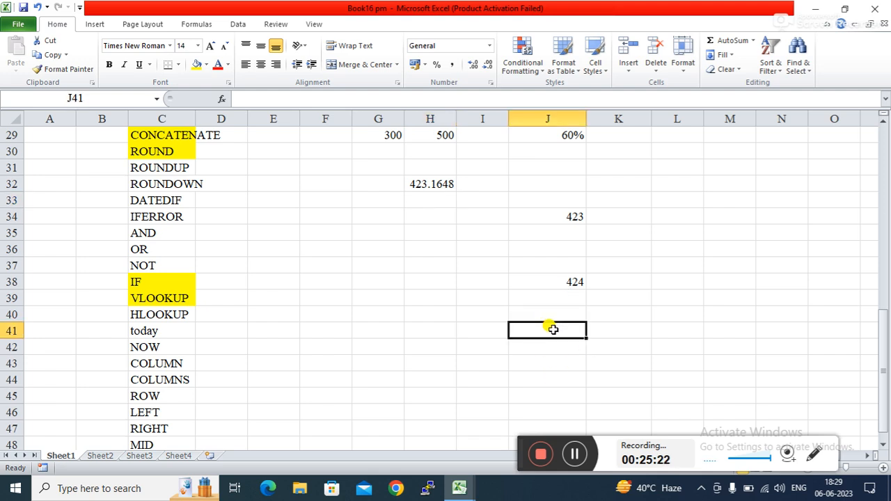
text(=rou)
key(Down)
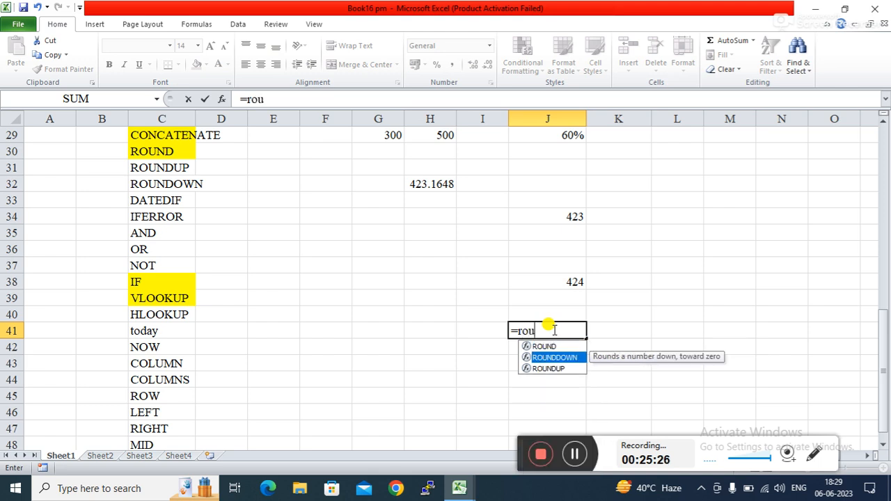
key(Tab)
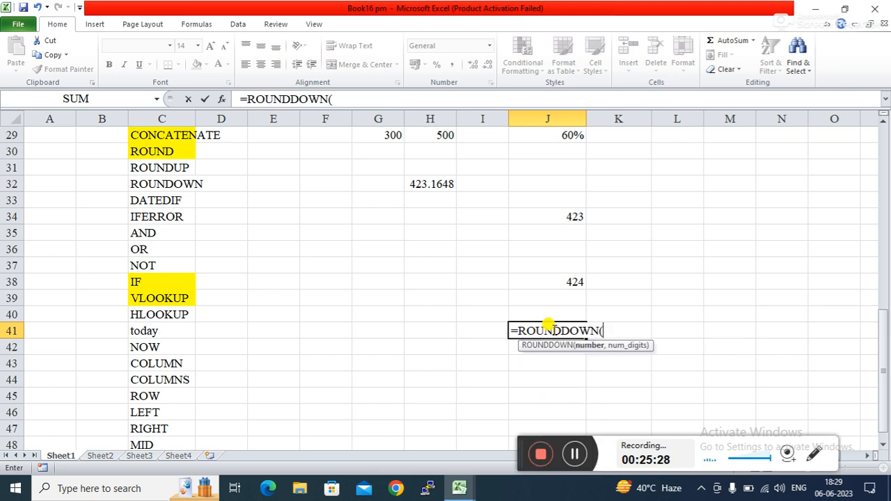
click(421, 184)
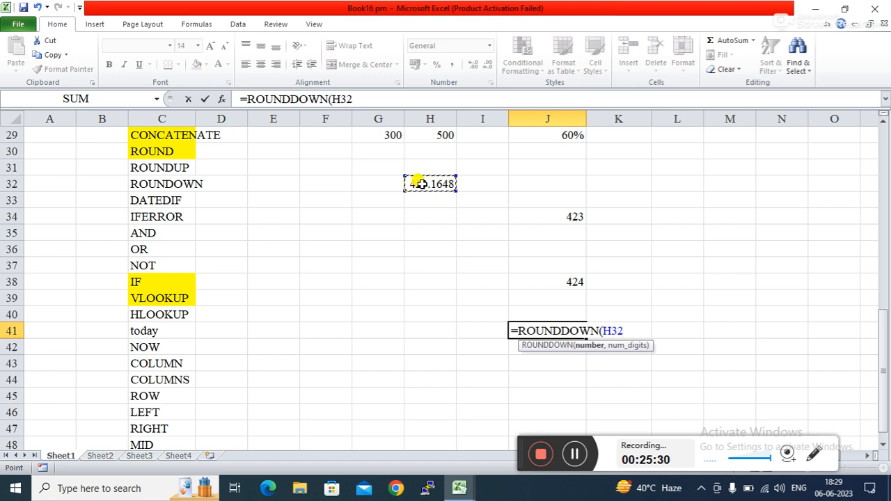
text(,0)
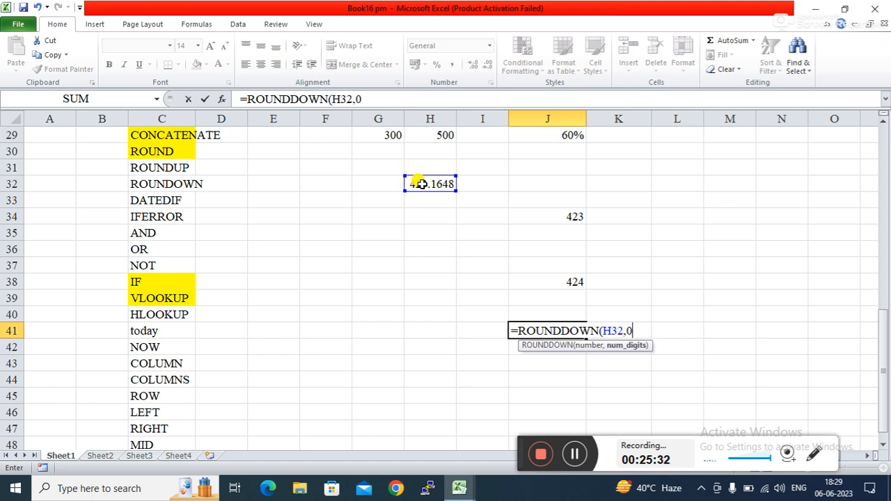
key(Return)
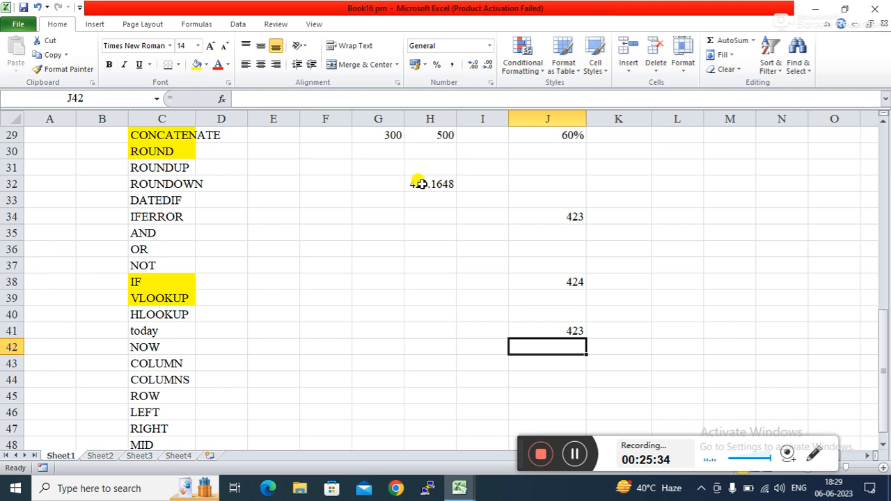
Step: Change H32 to 423.9648 and compare J41 (423) with J34 (424)
click(431, 179)
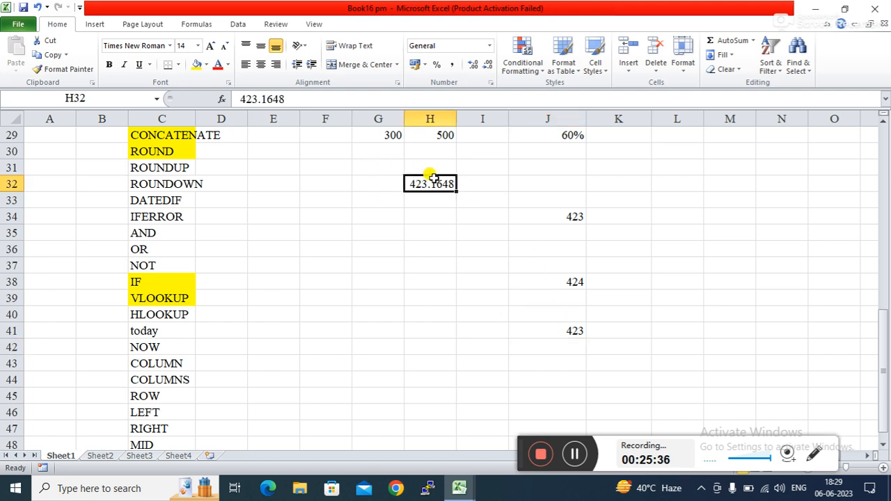
click(265, 101)
key(BackSpace)
text(9)
key(Return)
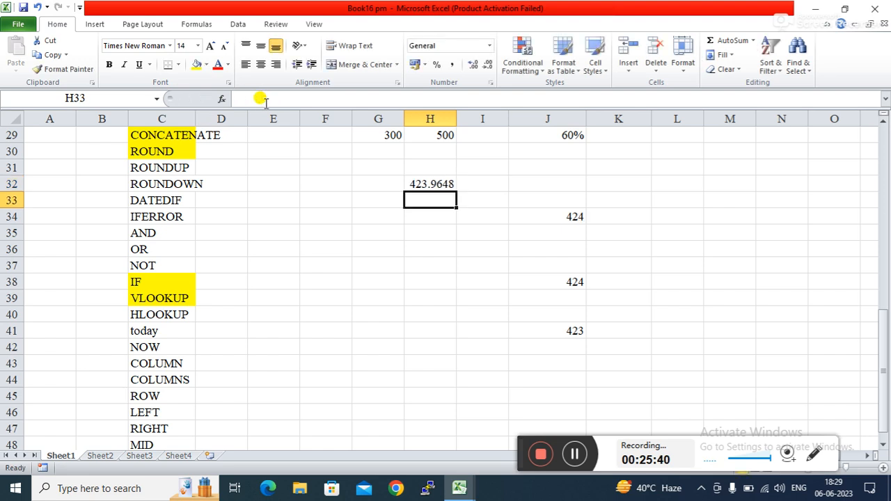
click(543, 330)
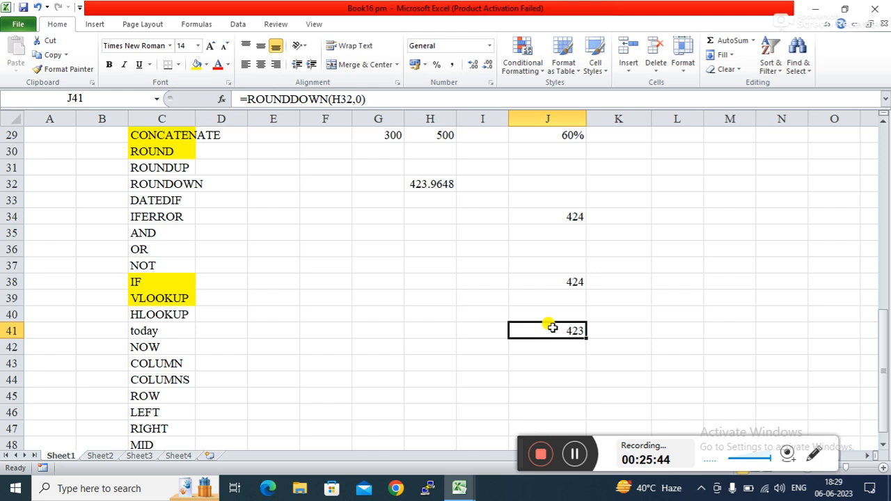
click(556, 217)
click(449, 282)
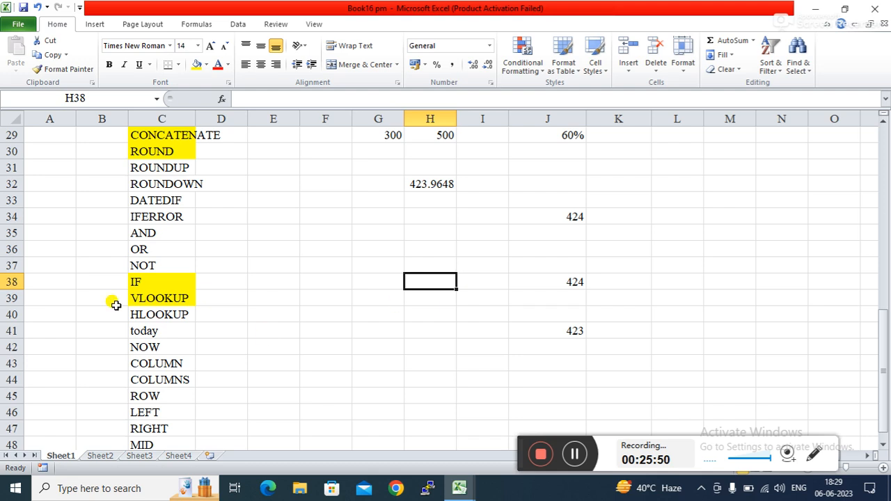
Step: Fill the ROUNDUP and ROUNDDOWN labels in C31:C32 with yellow
click(165, 167)
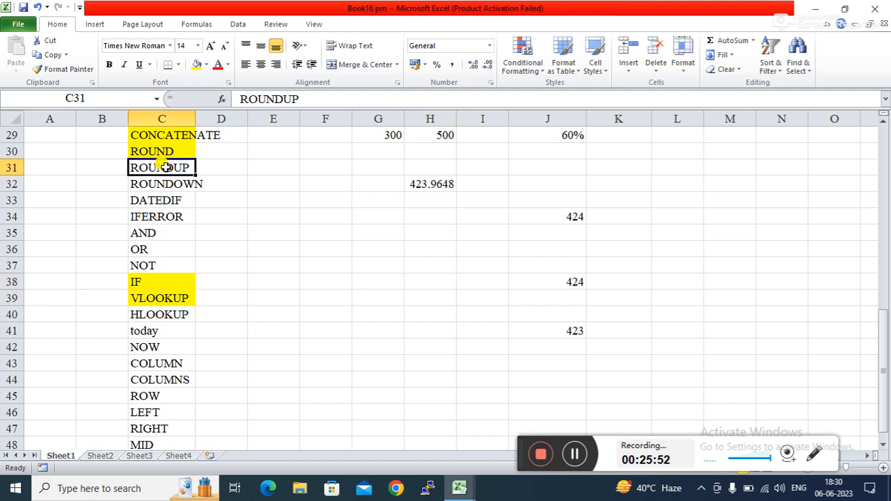
drag(165, 167, 167, 179)
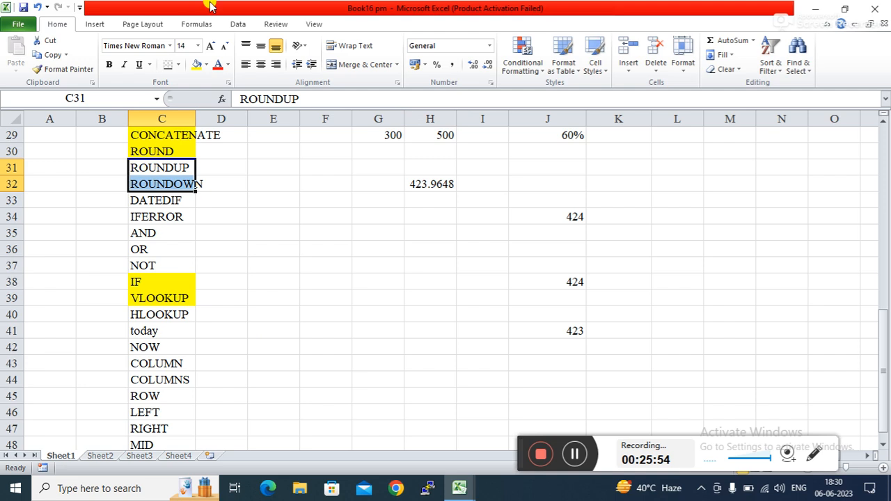
click(199, 64)
click(248, 219)
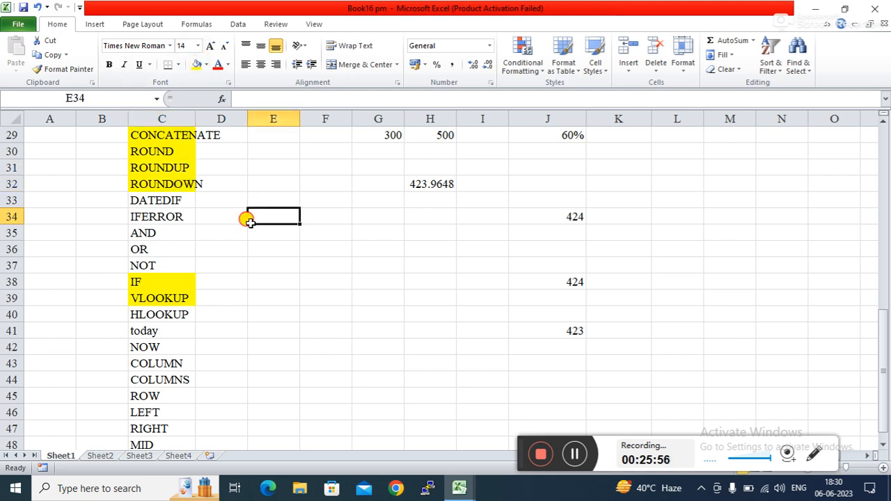
click(160, 202)
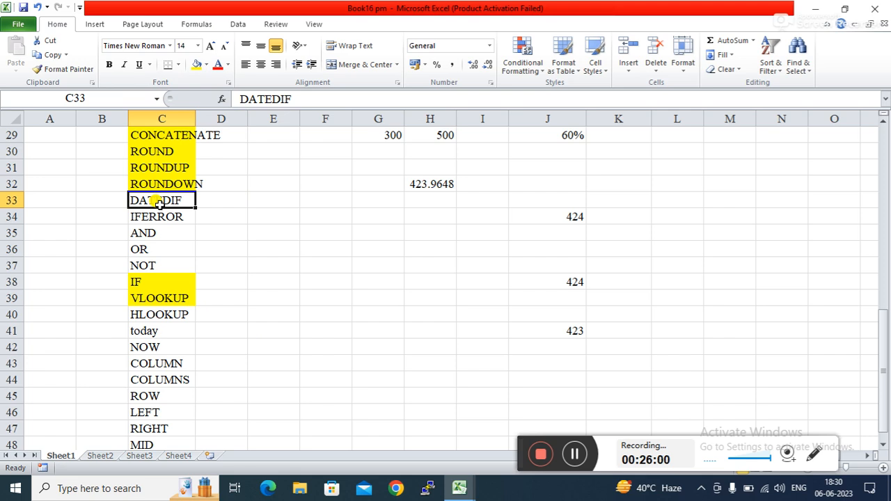
Step: Clear the old rounding results from F31:L45
click(338, 166)
drag(338, 167, 683, 396)
key(Delete)
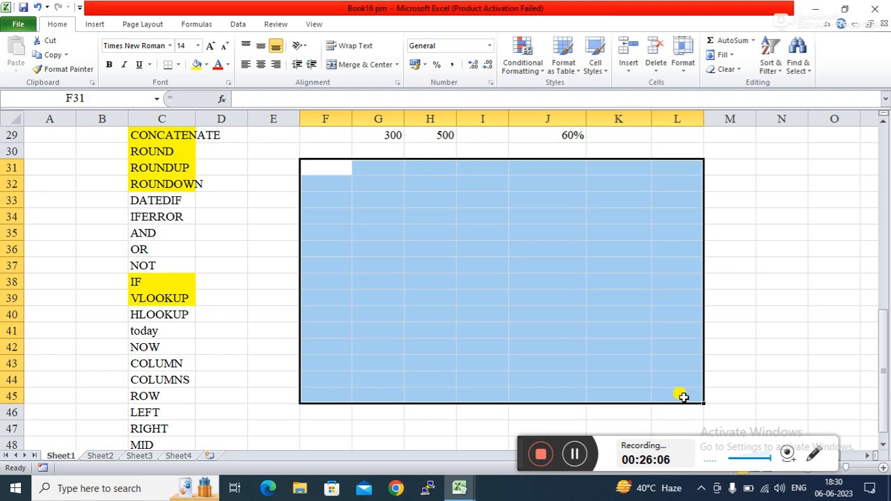
click(374, 178)
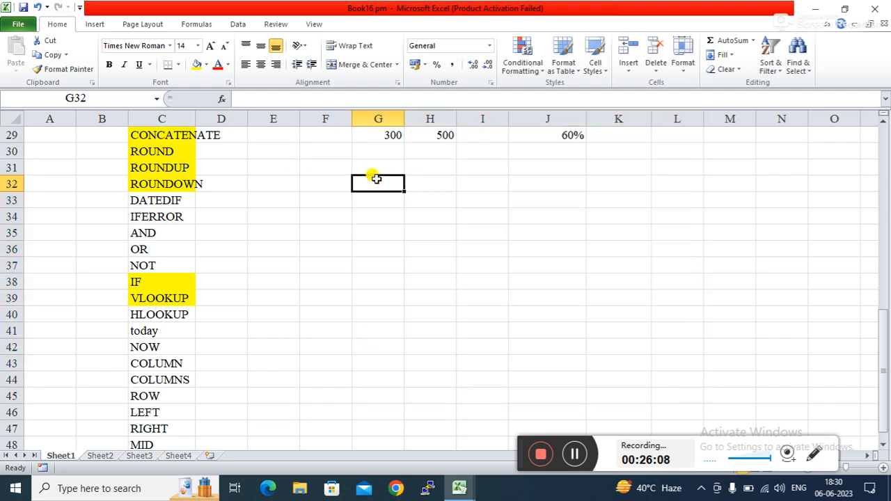
Step: Enter start date 01-01-2020 in G32 and end date 05-02-2022 in G35
text(01-01-2020)
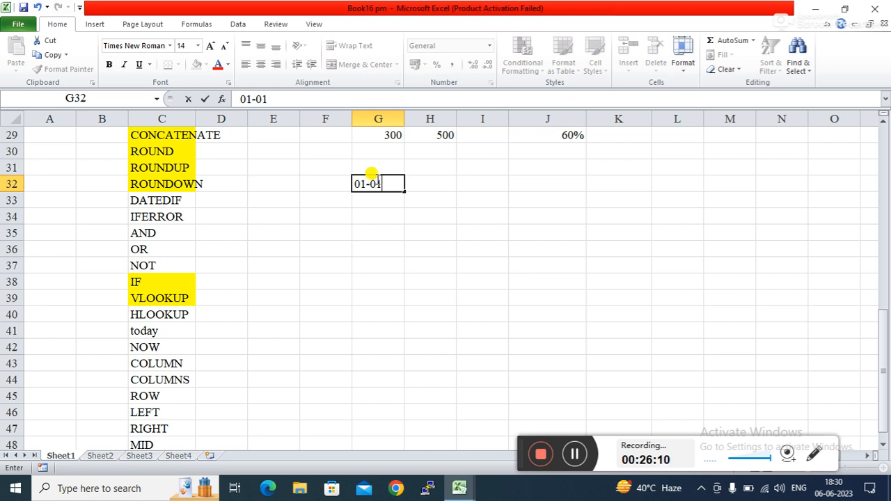
key(Return)
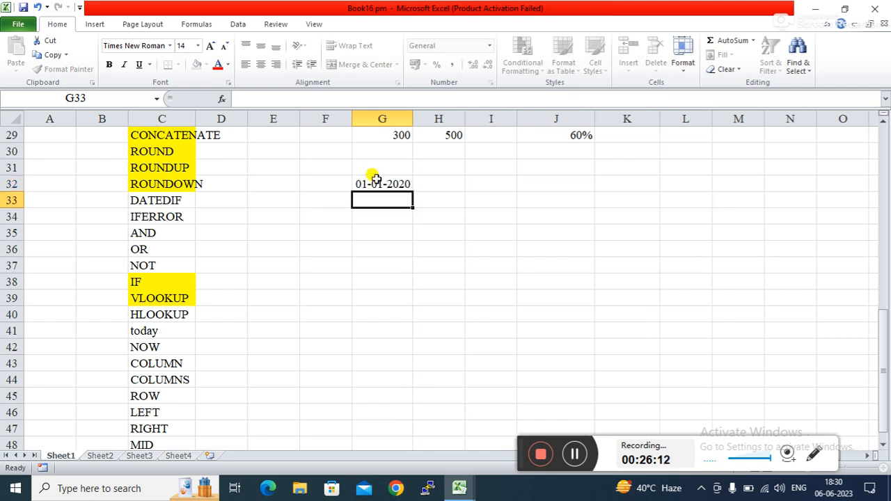
key(Return)
key(Return)
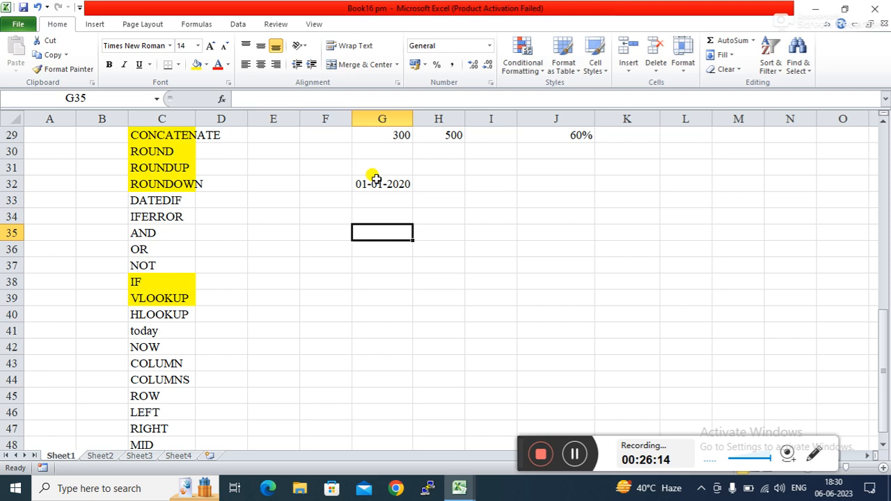
text(05-)
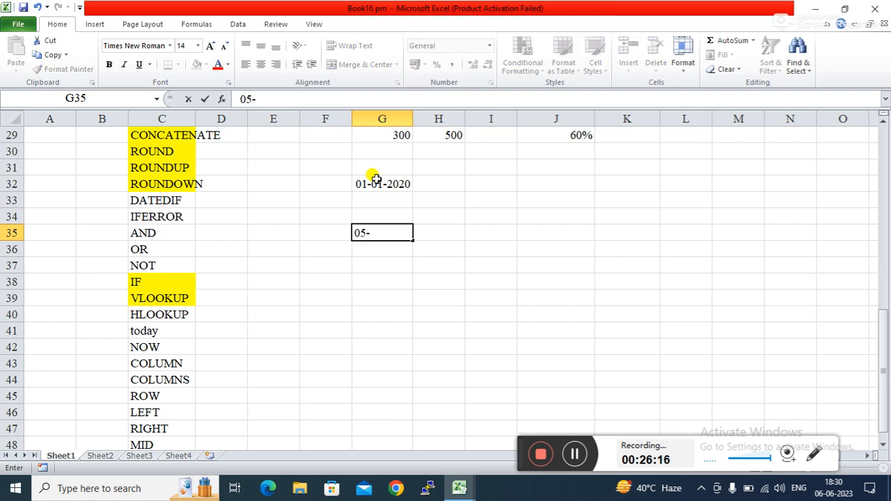
text(02-2022)
key(Return)
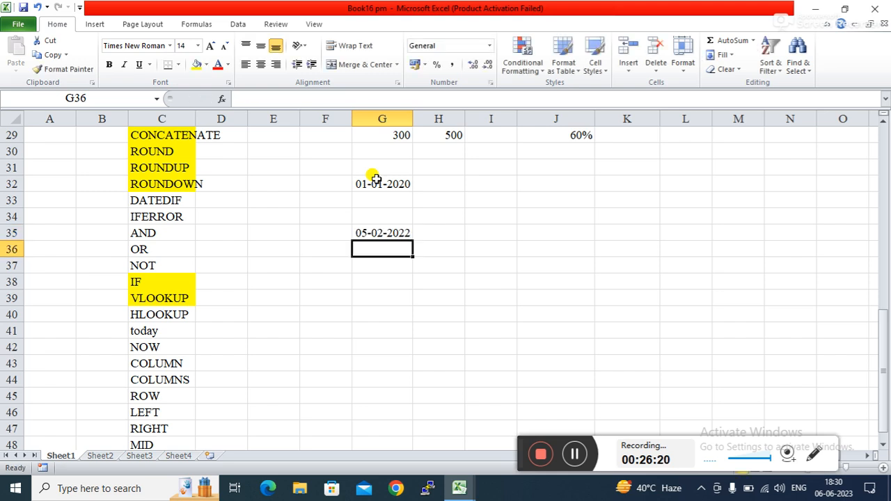
click(496, 218)
Step: Enter =DATEDIF(G32,G35,"d") in I34, returning 766 days between the dates
text(=)
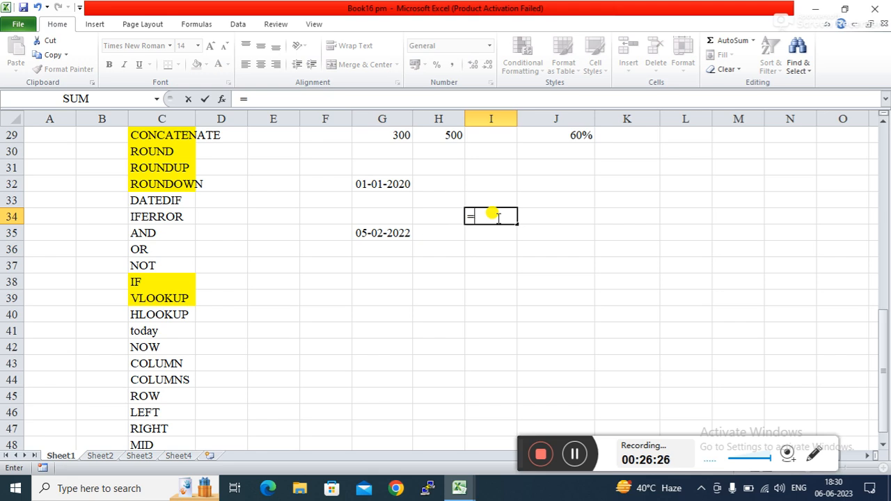
text(da)
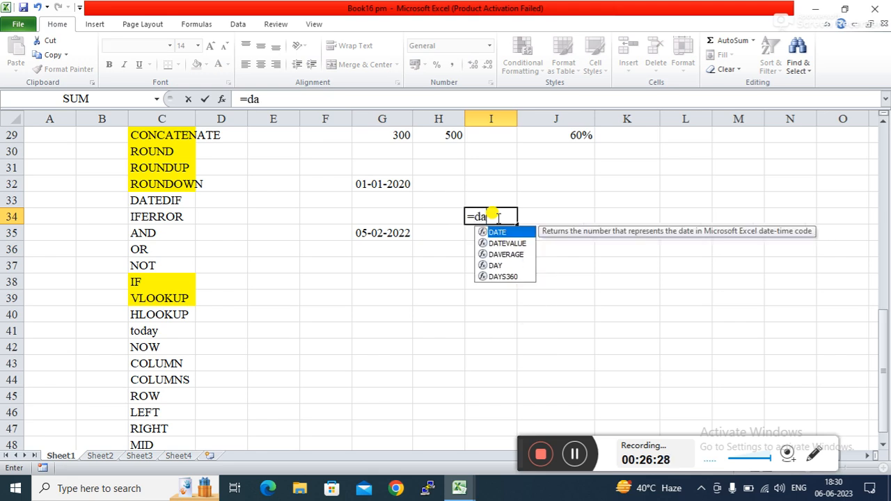
text(ted)
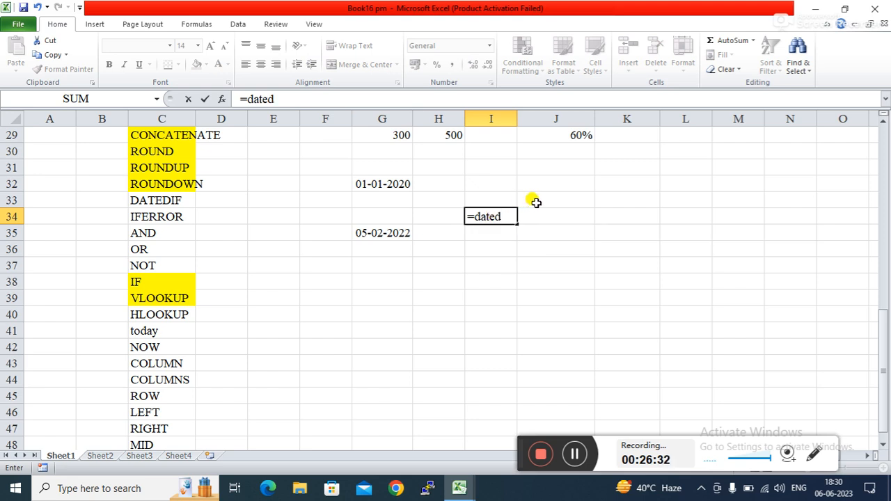
text(if)
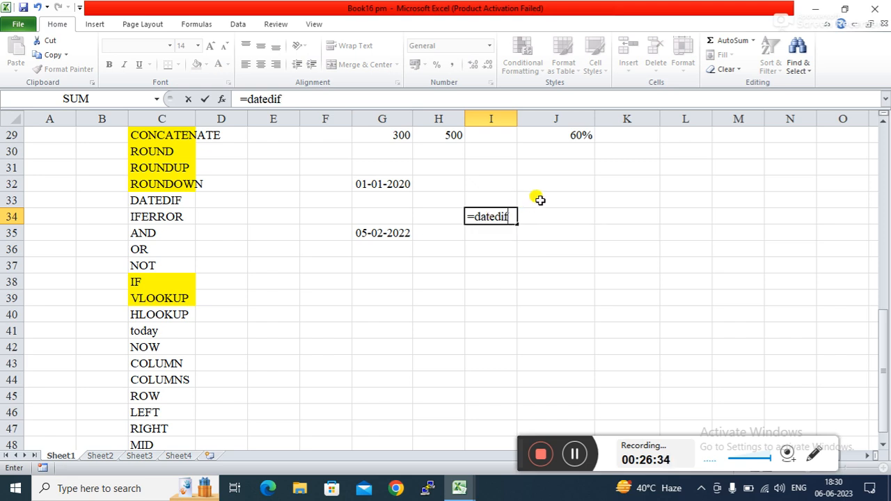
text(()
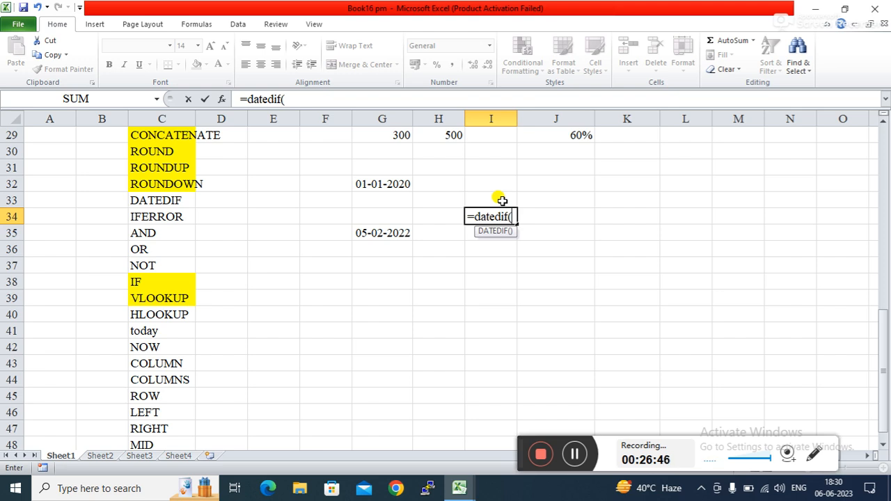
click(374, 183)
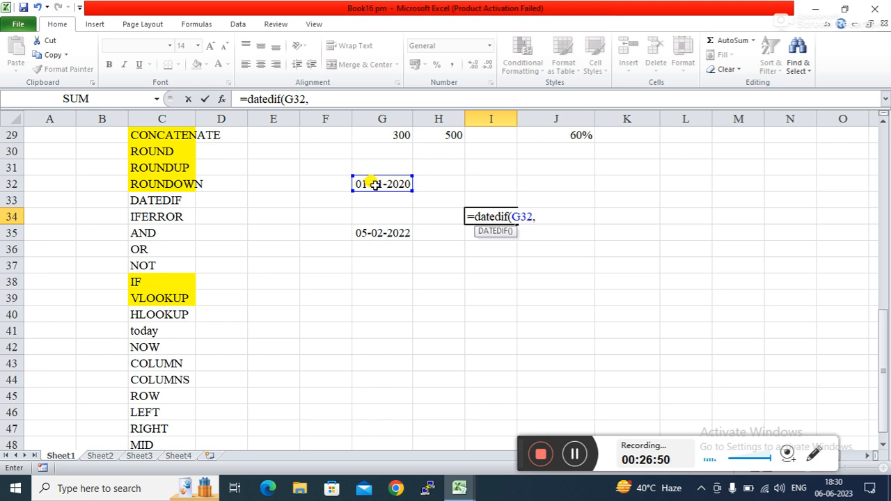
click(392, 233)
text(,")
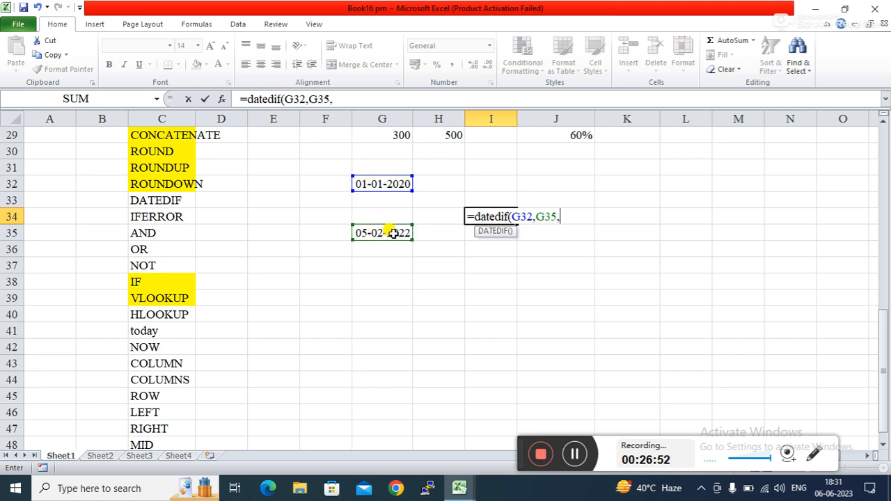
text(d"))
key(Return)
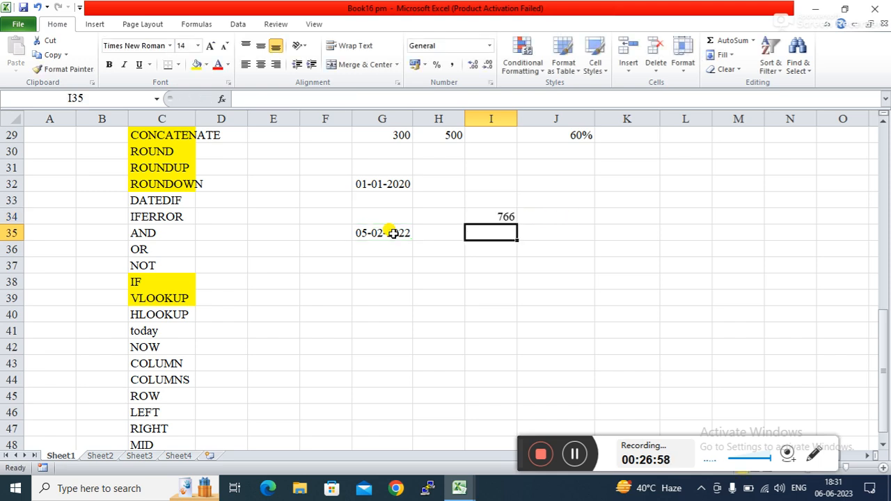
Step: Change I34's DATEDIF unit to "w", which returns a #NUM! error
click(537, 248)
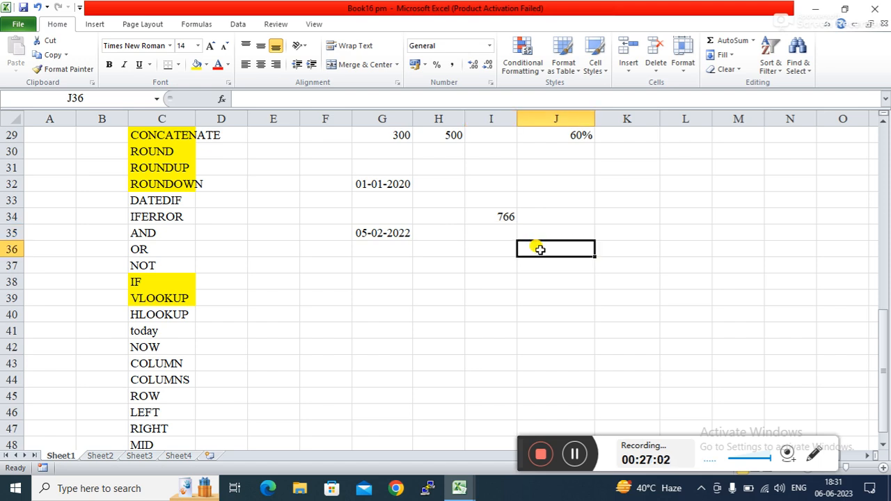
click(493, 211)
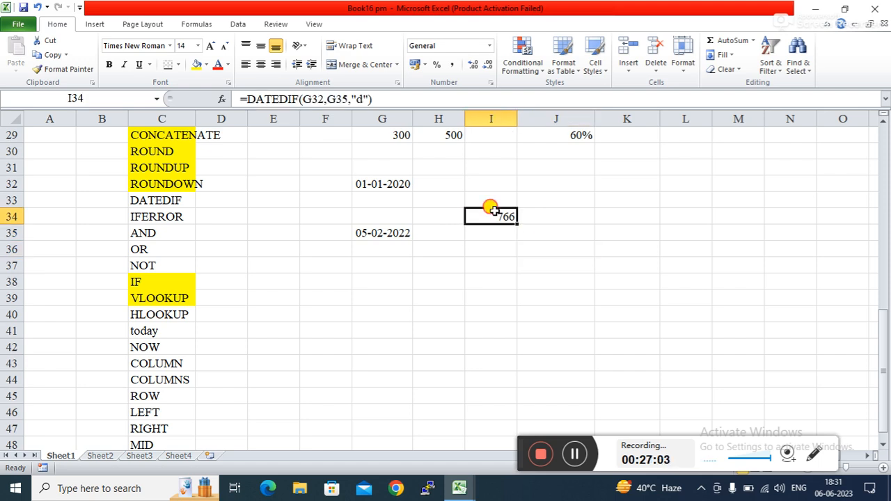
click(362, 99)
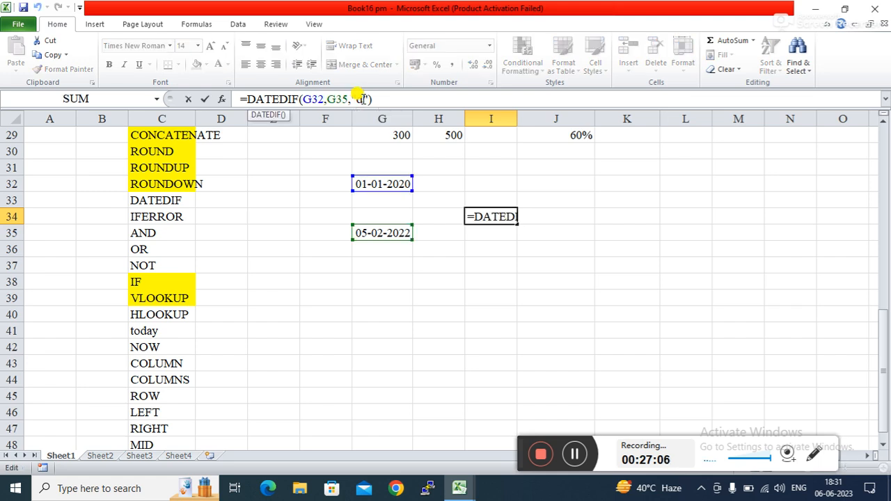
key(BackSpace)
text(w)
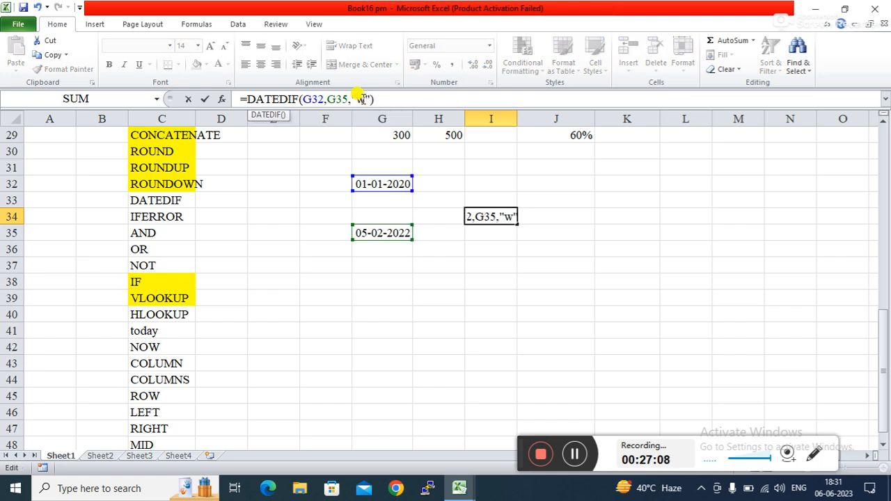
key(Return)
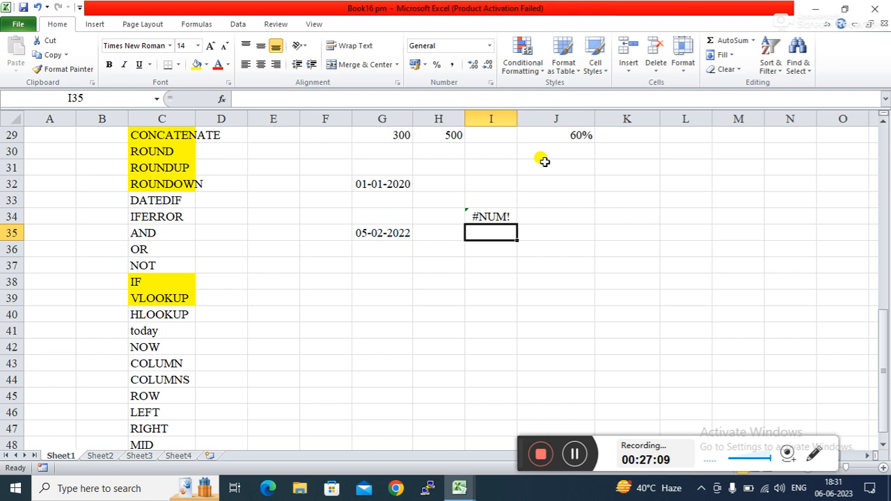
Step: Switch I34's DATEDIF unit from "w" to "m" to count months
click(497, 212)
click(366, 94)
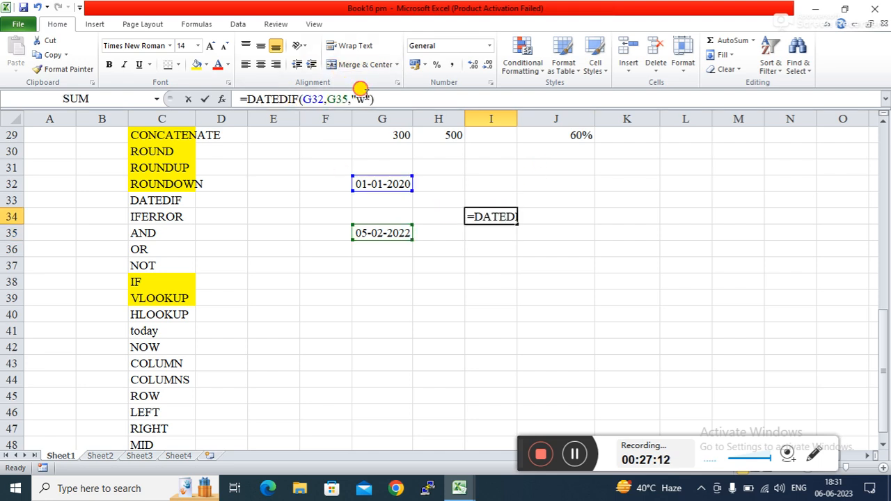
key(BackSpace)
text(m)
key(Return)
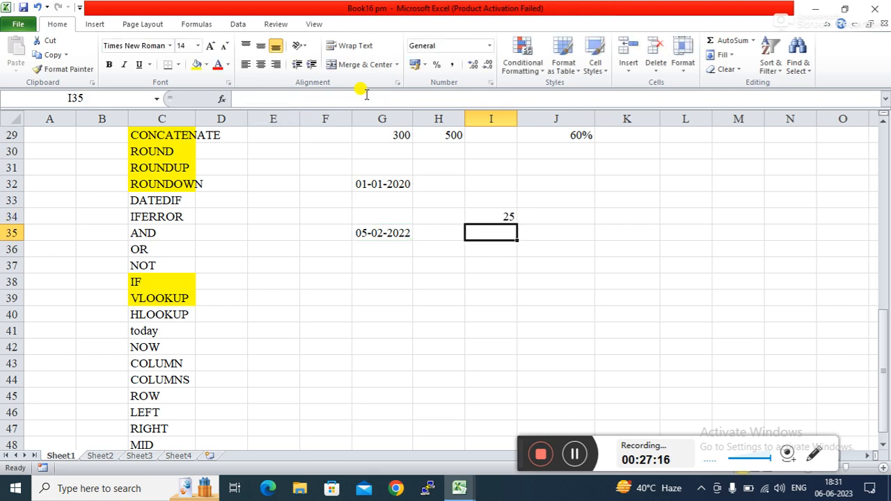
Step: Switch I34's DATEDIF unit from "m" to "y", giving 2 years
click(481, 204)
click(481, 211)
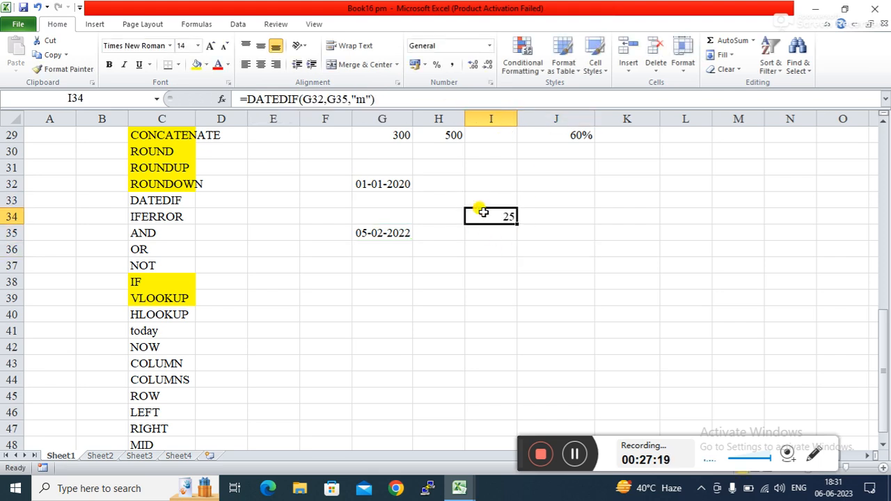
click(362, 98)
key(BackSpace)
text(y)
key(Return)
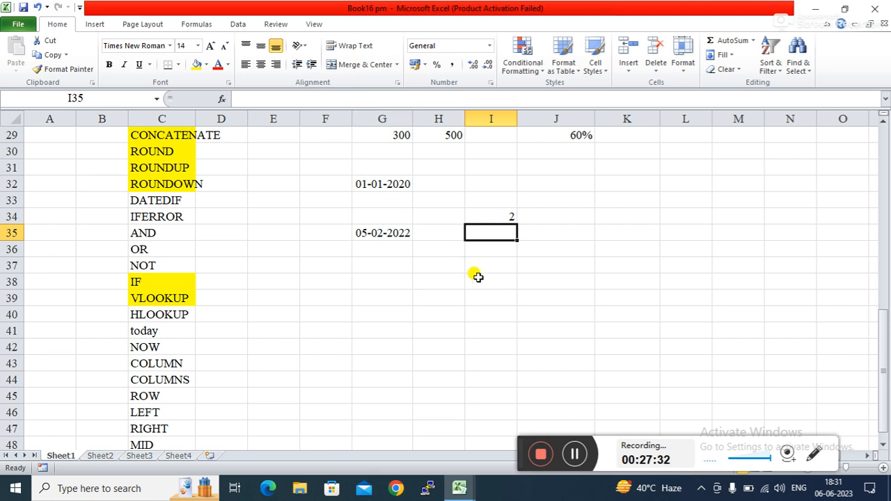
Step: Replace the "y" unit in I34's DATEDIF formula with "m", showing 25 months
click(486, 216)
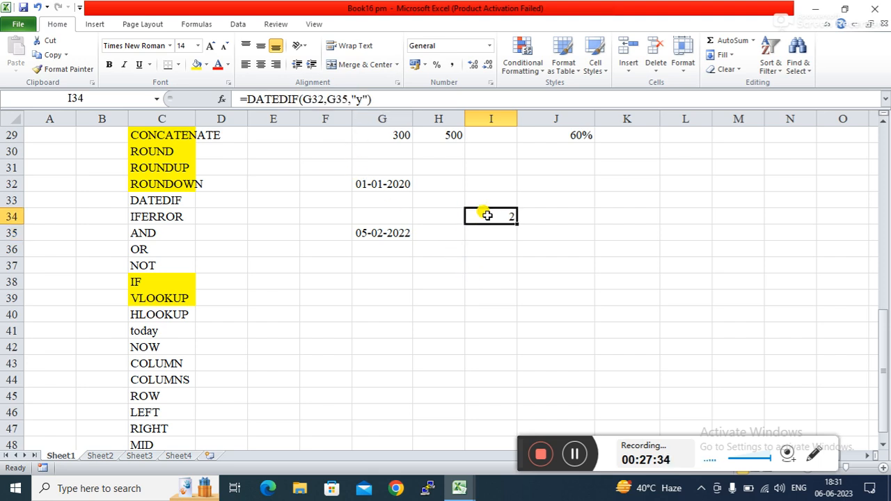
click(490, 252)
click(562, 232)
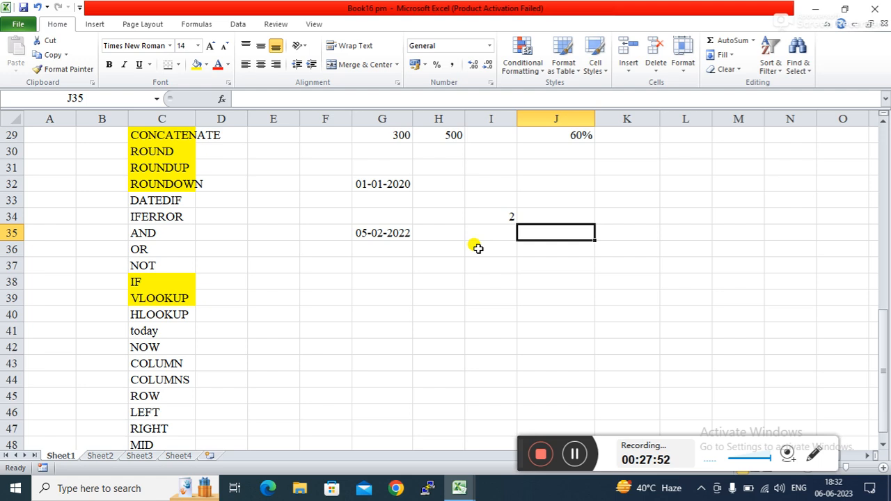
click(471, 275)
click(511, 219)
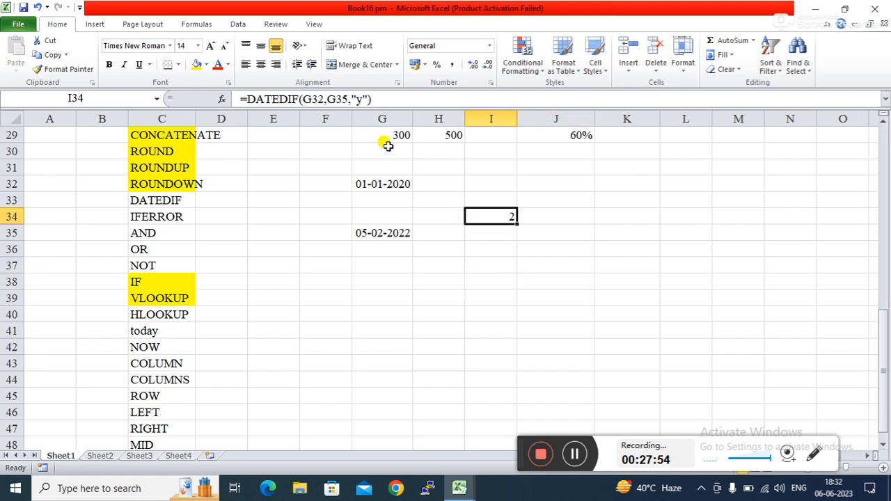
click(358, 98)
key(BackSpace)
text(m)
key(Return)
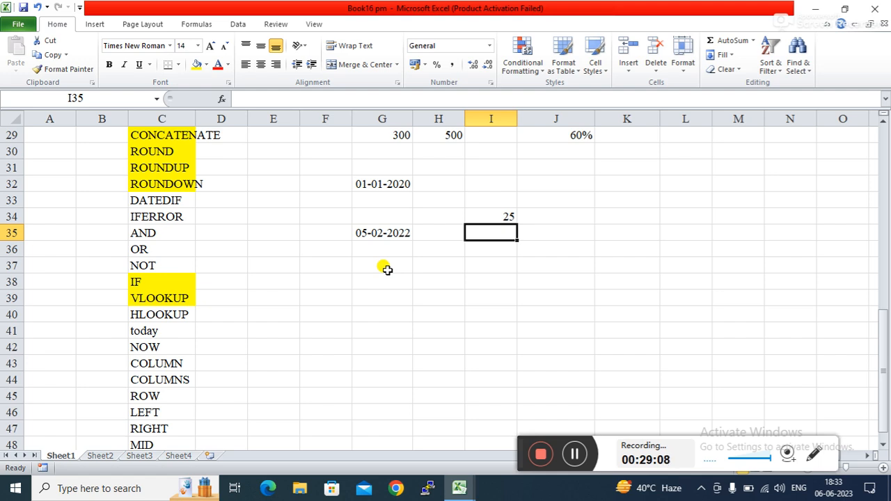
Step: Fill the DATEDIF cell C33 with yellow
click(163, 199)
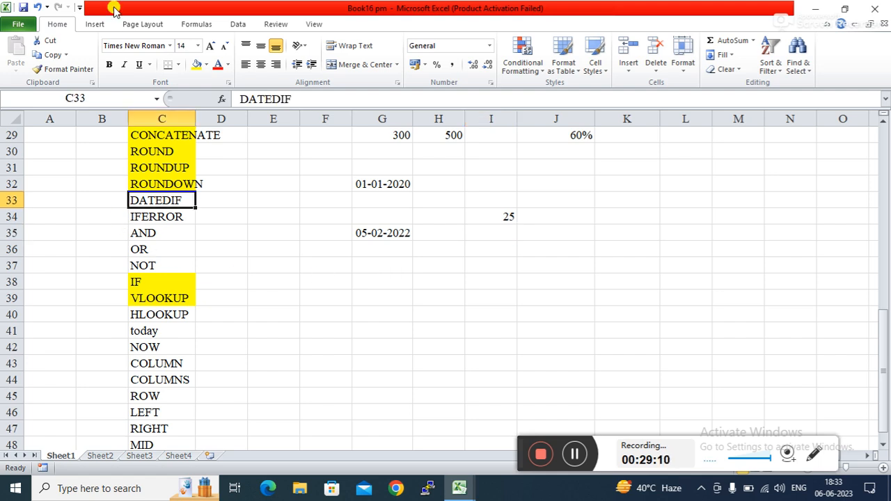
click(197, 64)
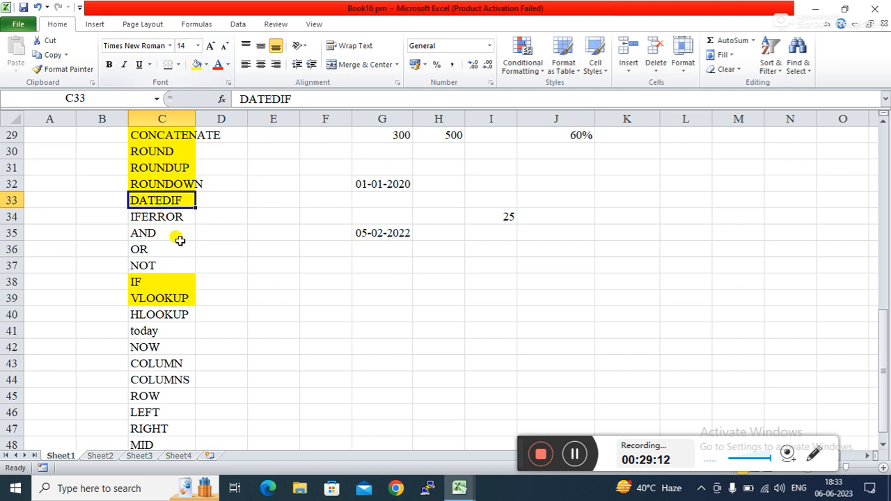
click(166, 216)
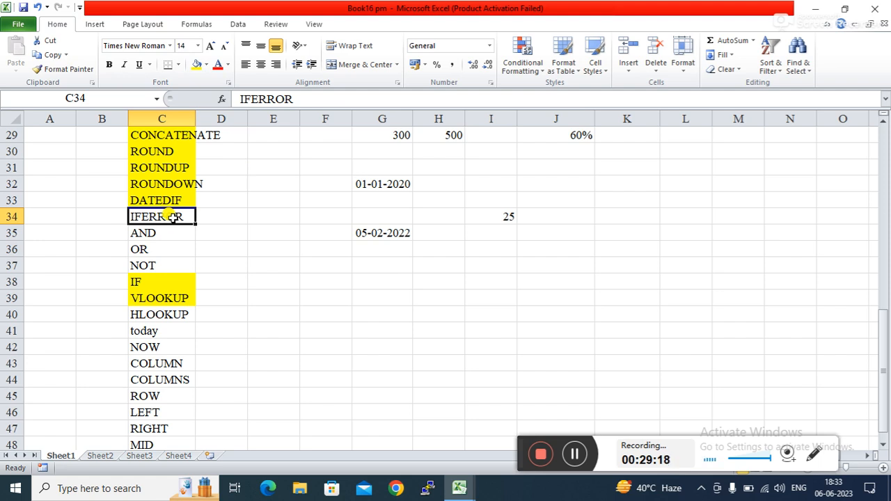
Step: Select J4 to inspect its =I3/6 formula
click(290, 266)
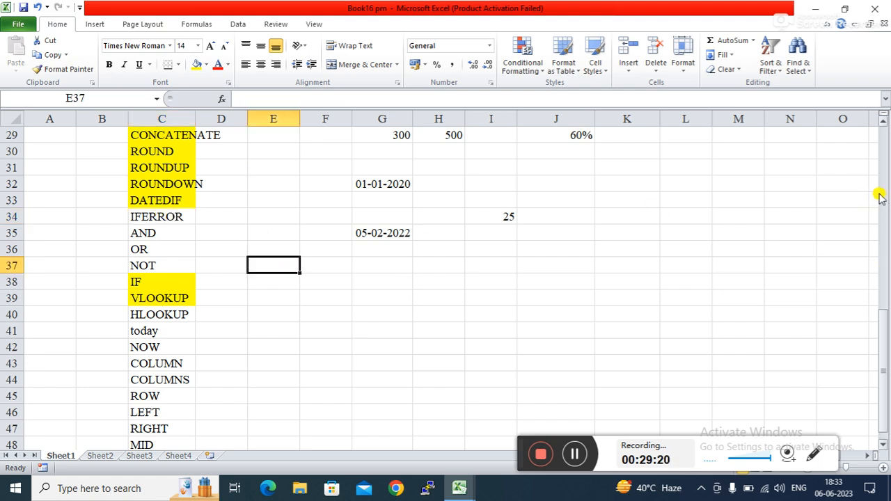
click(882, 167)
click(882, 167)
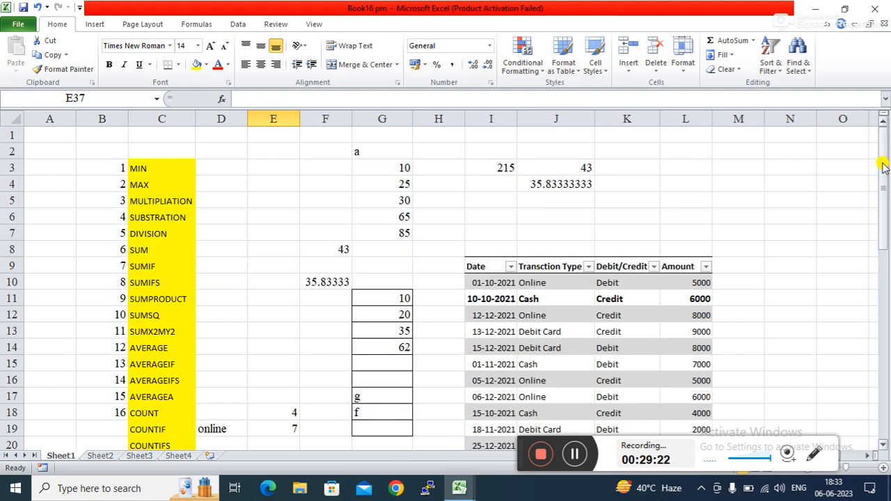
click(572, 184)
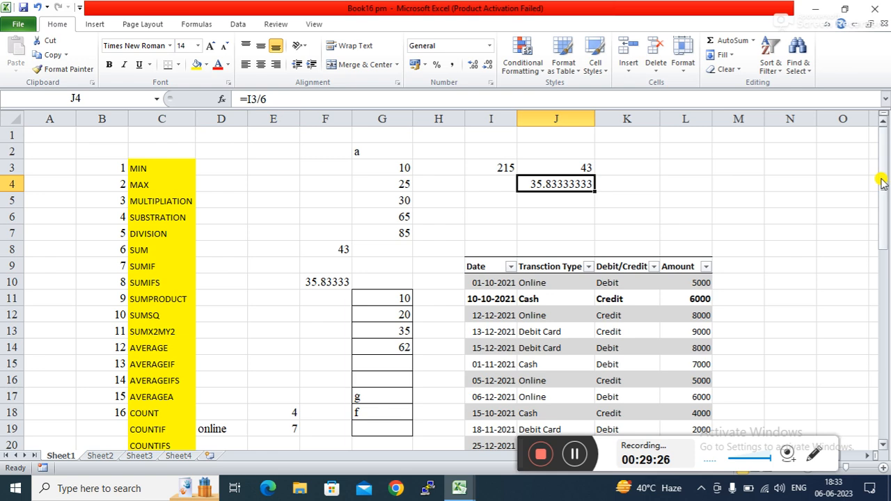
drag(882, 182, 887, 415)
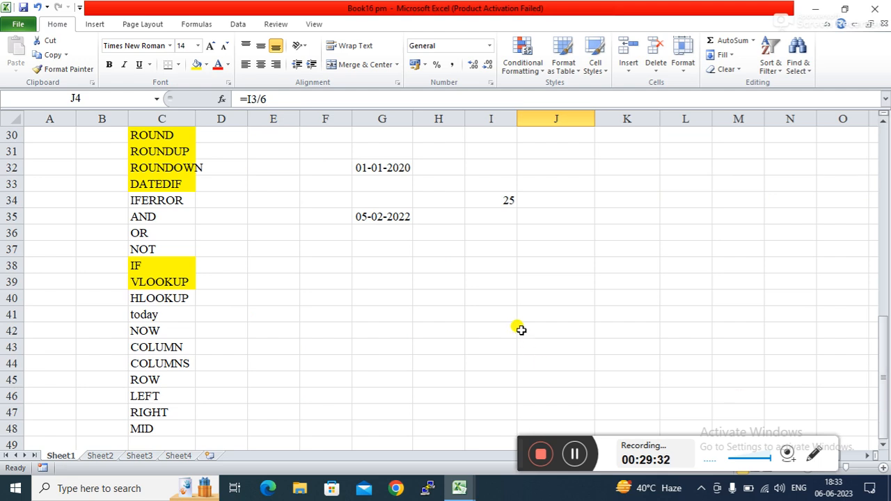
Step: Apply All Borders to J35:J43
click(508, 267)
click(561, 212)
drag(561, 212, 577, 348)
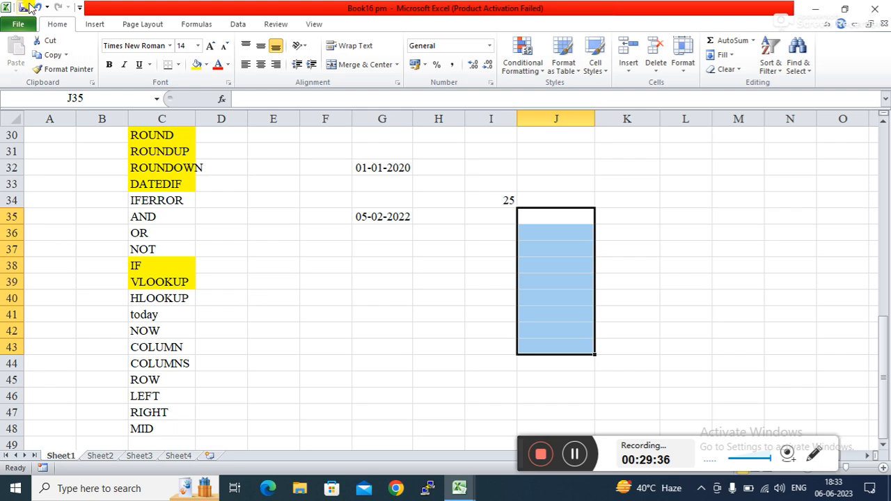
click(179, 66)
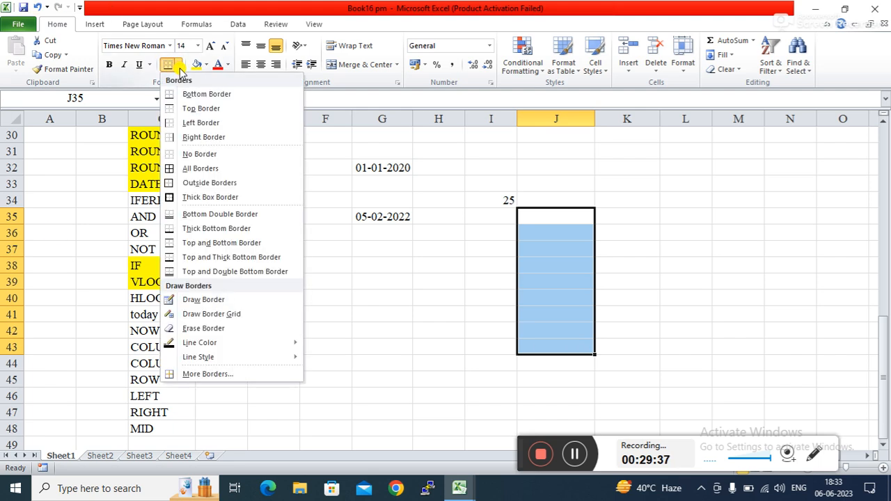
click(190, 169)
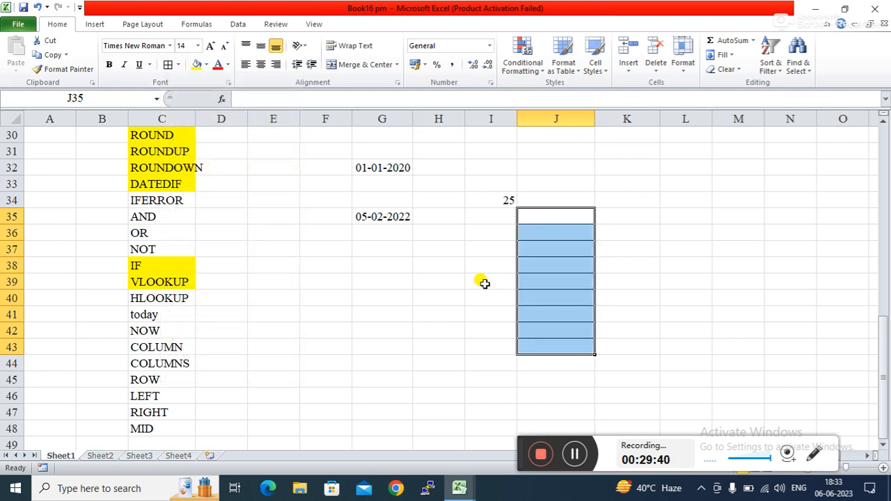
Step: Enter 50, 40, 20, 30 and 40 down J35:J39
click(542, 214)
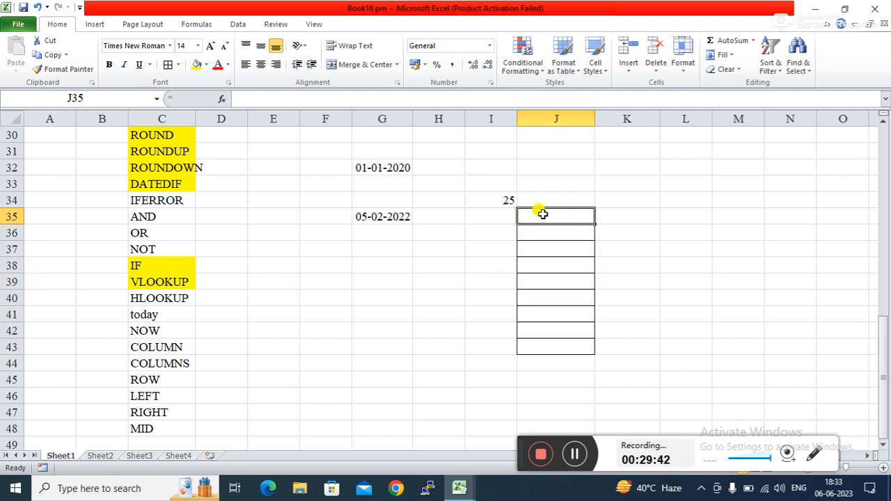
text(52)
key(BackSpace)
text(0)
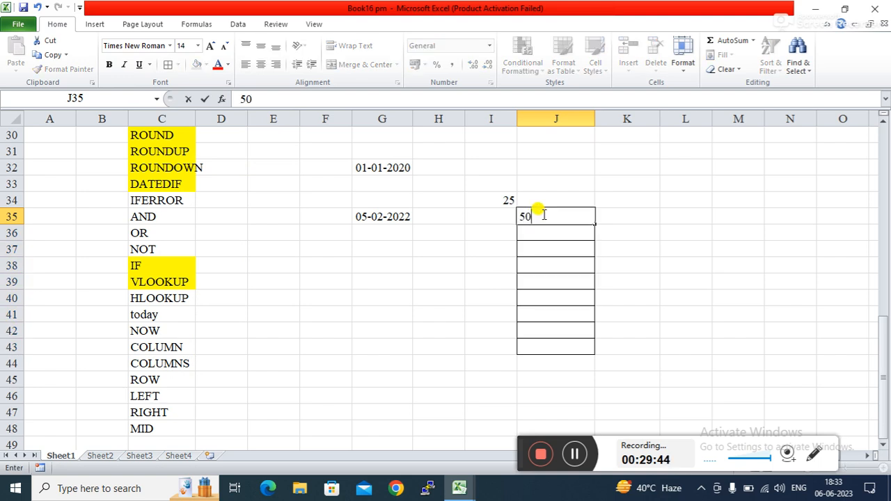
key(Return)
text(40)
key(Return)
text(20)
key(Return)
text(30)
key(Return)
text(40)
key(Return)
click(543, 214)
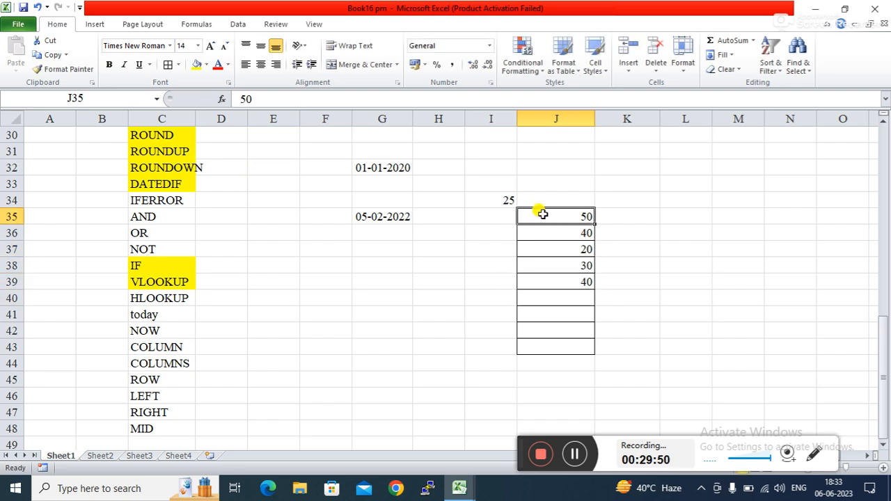
click(394, 283)
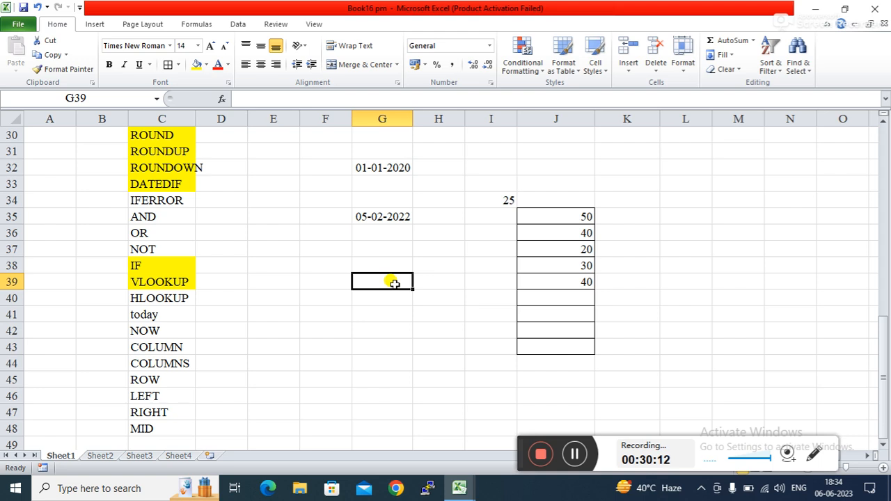
Step: Enter =AVERAGE(J35:J43) in G39
text(=av)
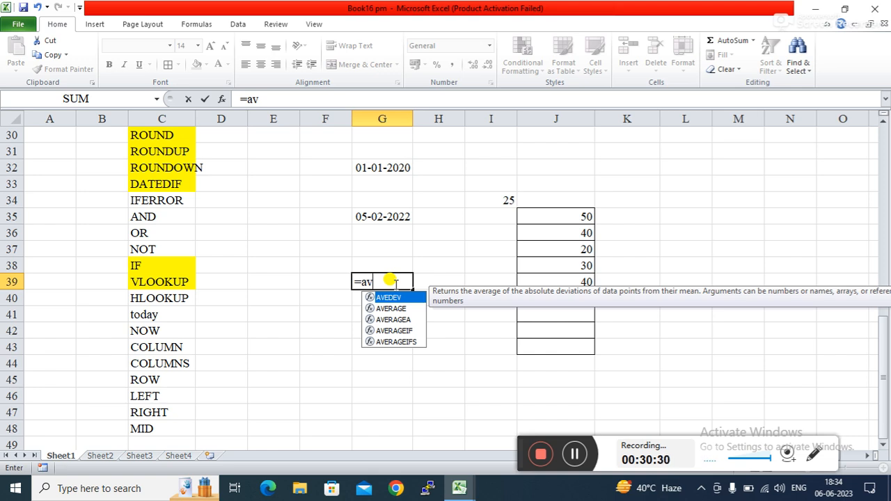
key(Down)
key(Tab)
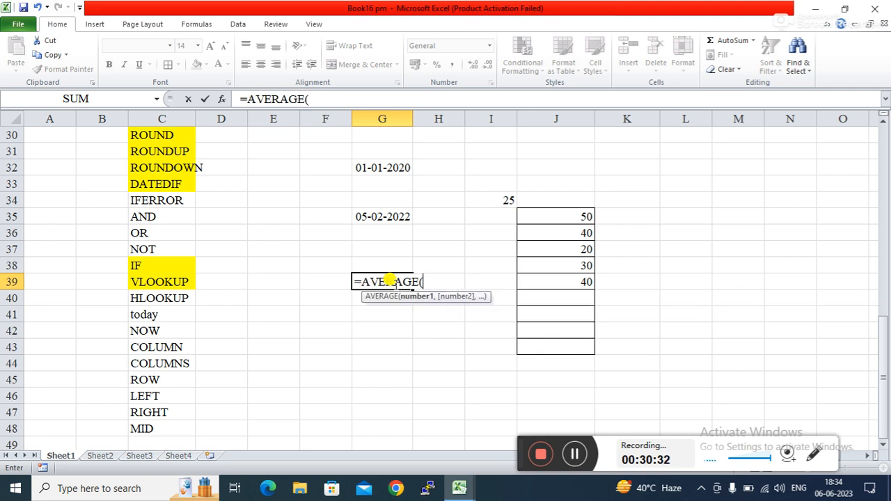
drag(564, 217, 568, 345)
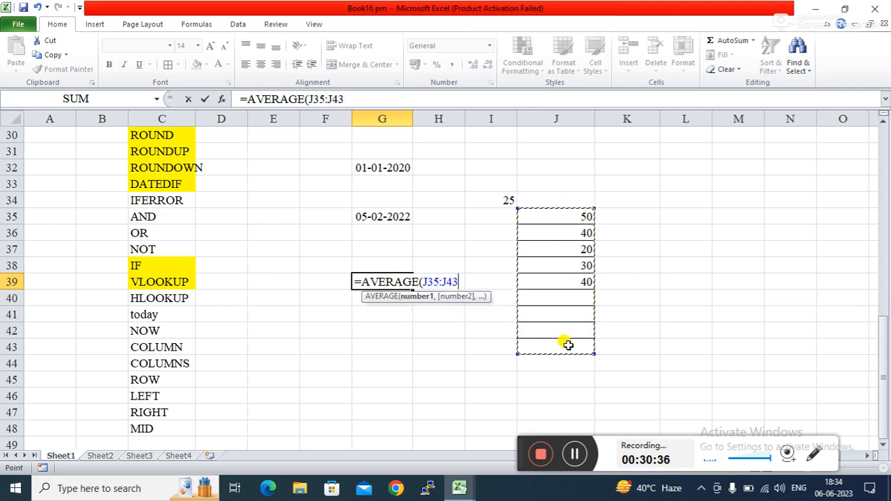
key(Return)
click(374, 280)
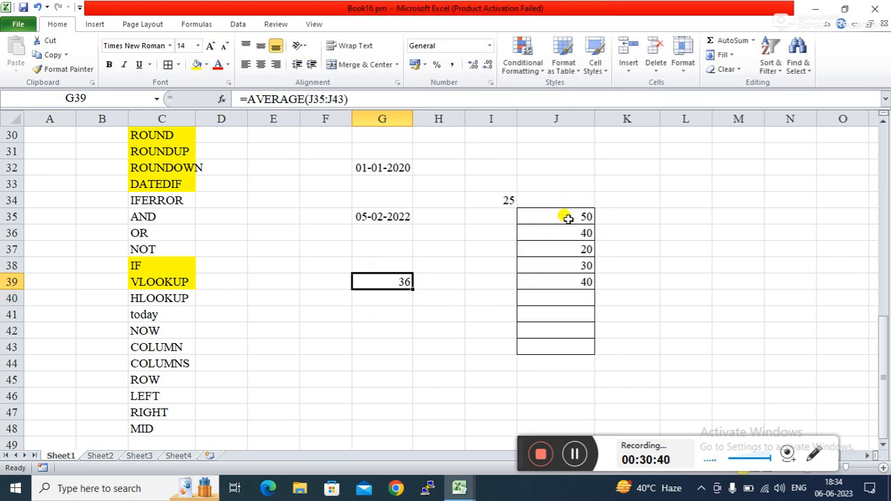
Step: Delete the values in column J so G39 shows #DIV/0!
drag(567, 215, 570, 296)
key(Delete)
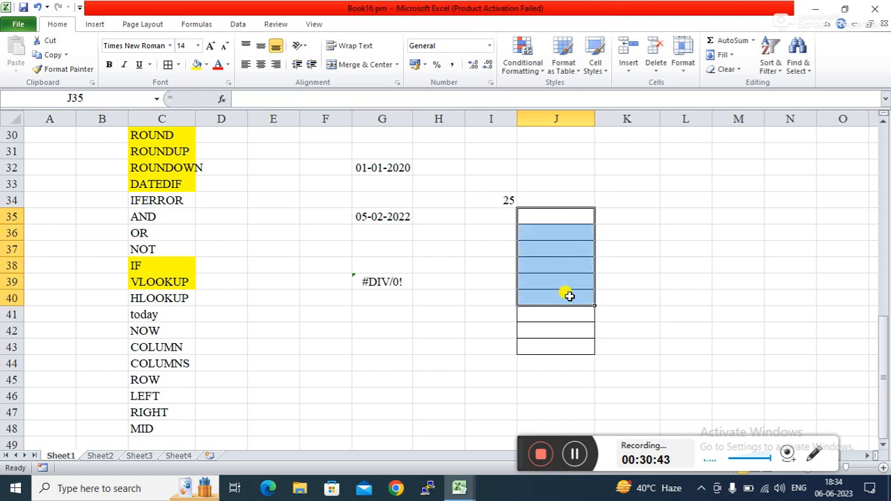
click(421, 378)
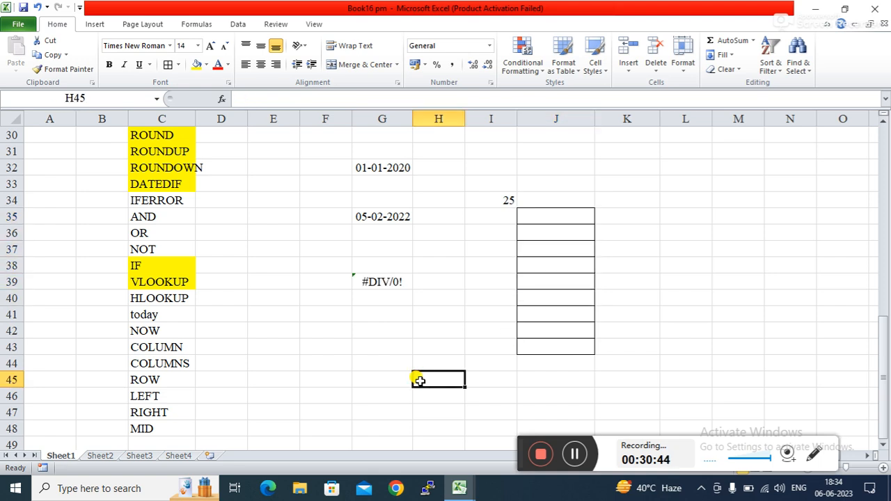
Step: Enter =8/0 in L37 as a second #DIV/0! example
click(383, 320)
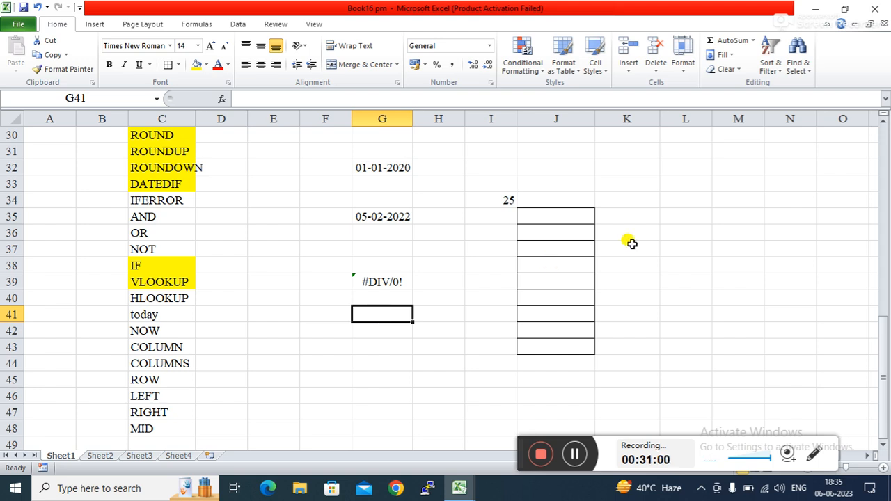
click(689, 248)
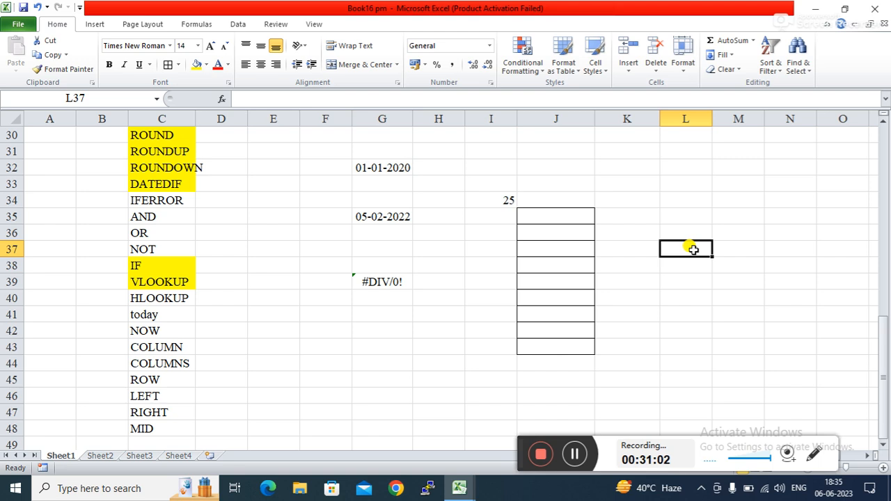
text(=8/0)
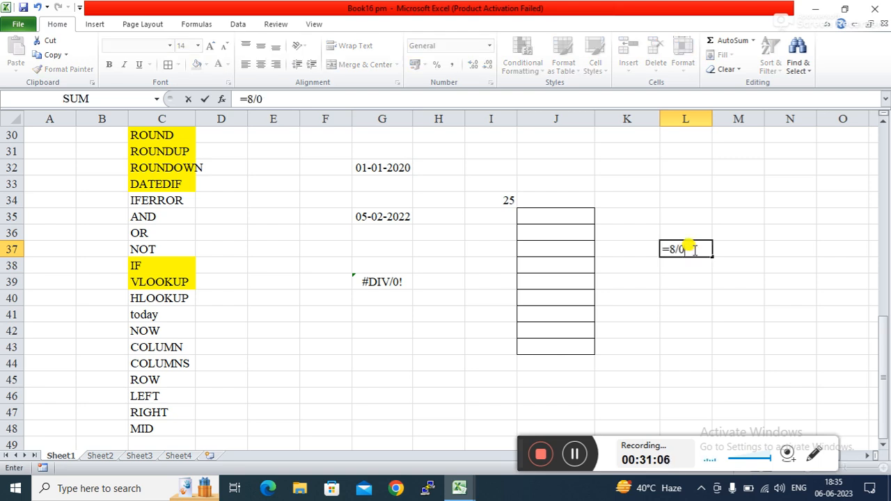
key(Return)
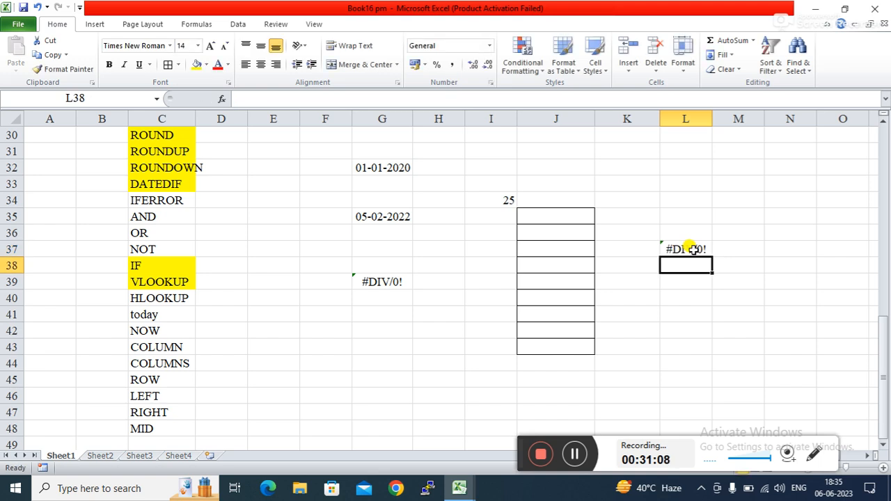
click(714, 296)
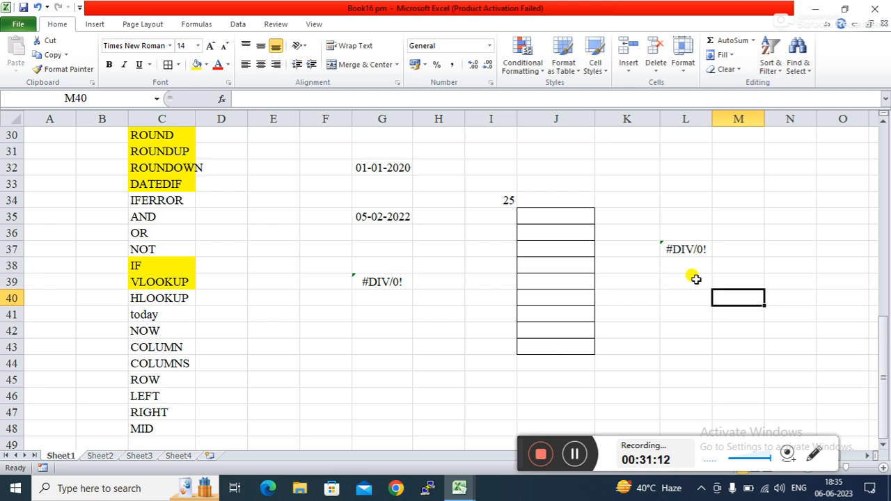
click(678, 249)
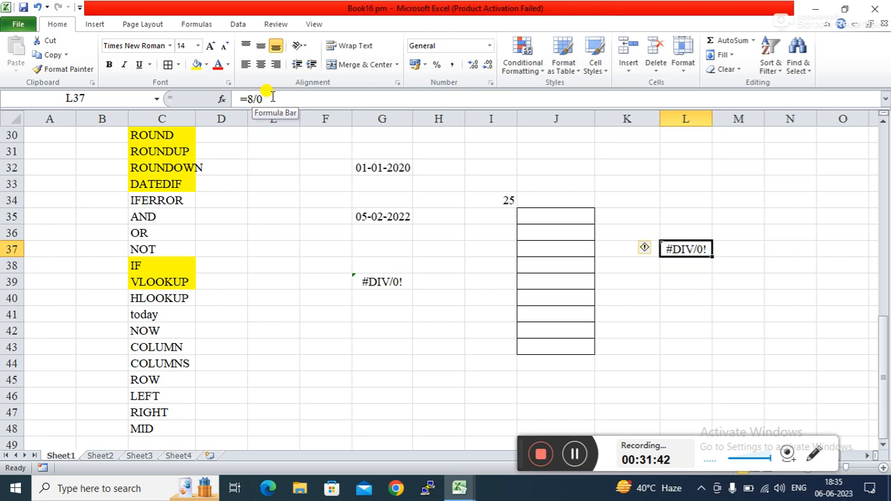
click(362, 285)
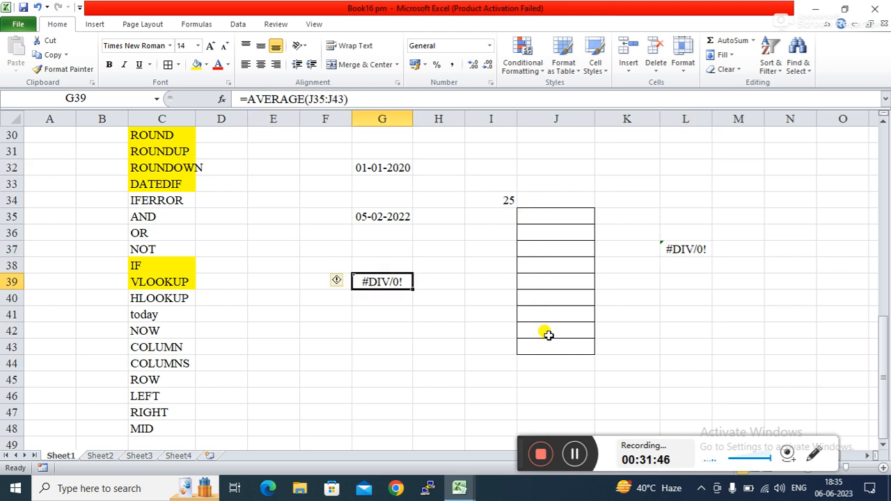
click(560, 213)
text(45)
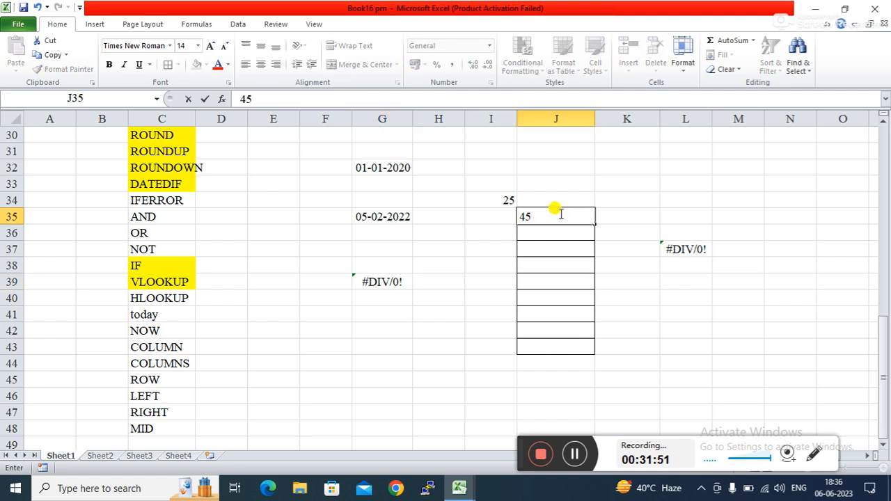
key(Return)
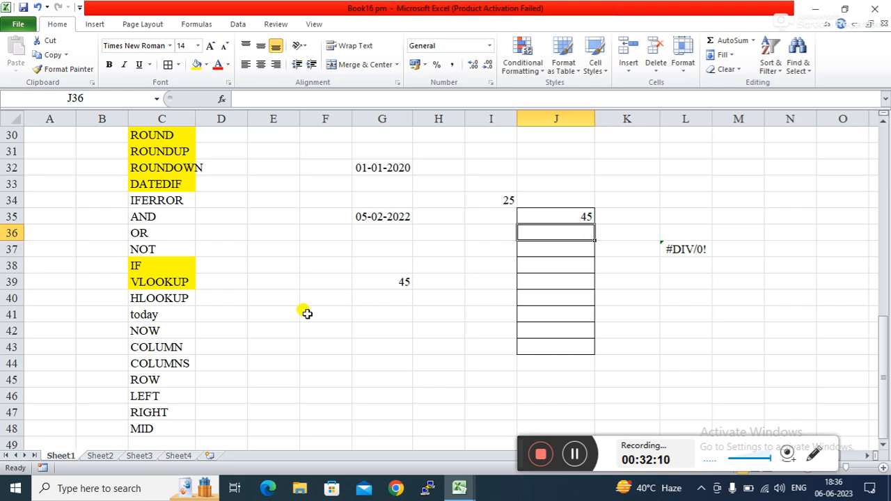
click(378, 283)
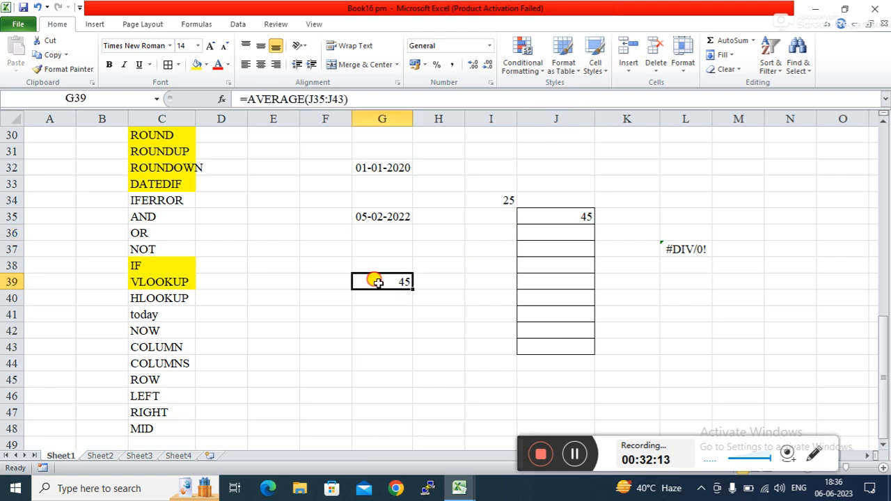
click(566, 210)
key(BackSpace)
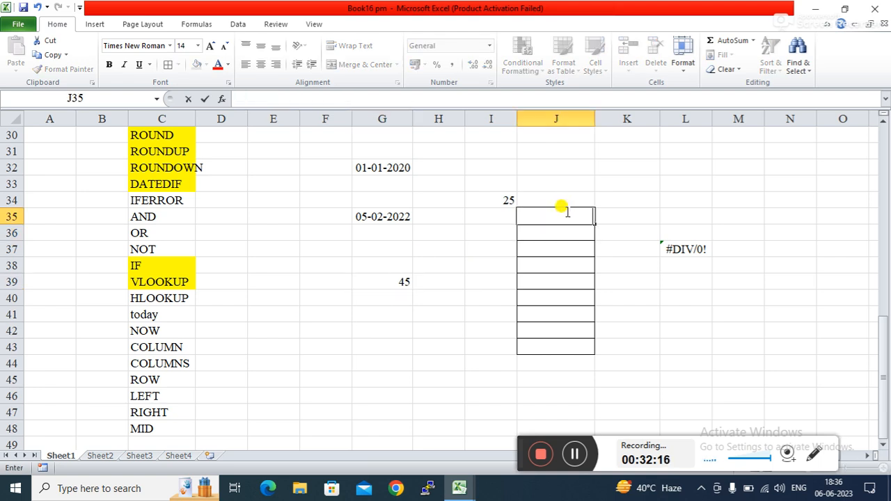
key(Return)
click(392, 359)
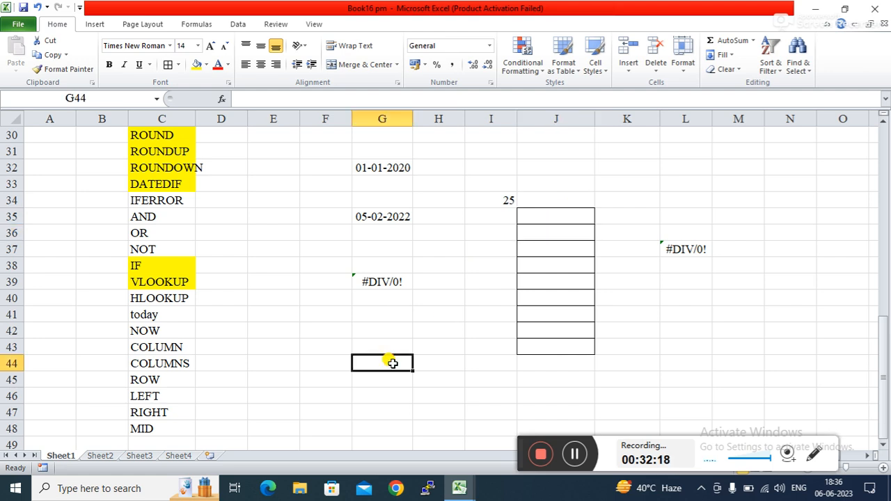
click(392, 282)
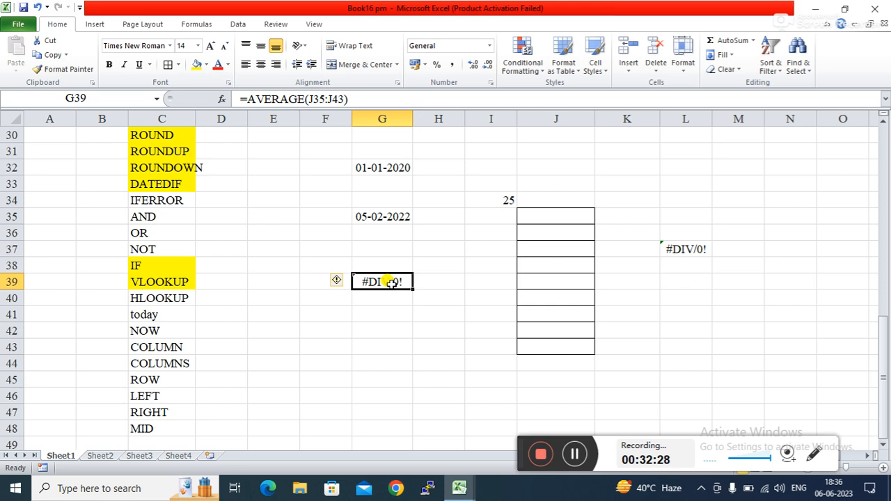
Step: Rewrite G39's formula as =IFERROR(AVERAGE(J35:J43),"")
click(248, 97)
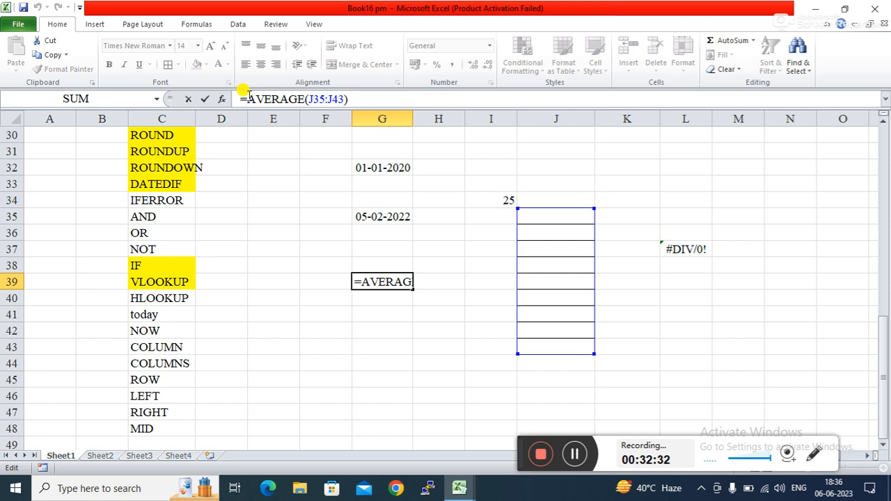
text(if)
key(Down)
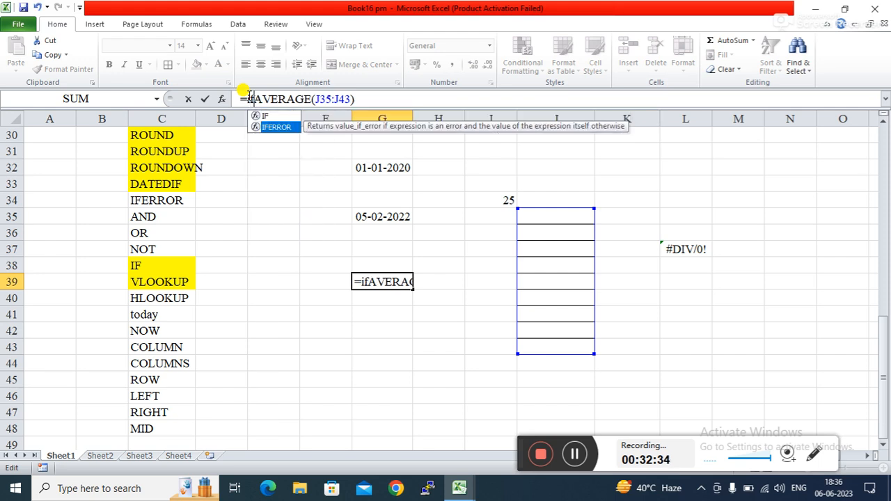
key(Tab)
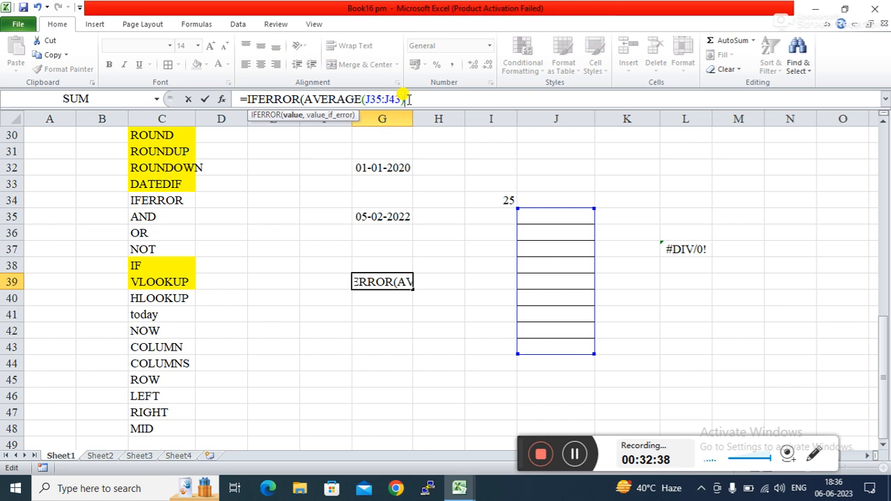
text(,)
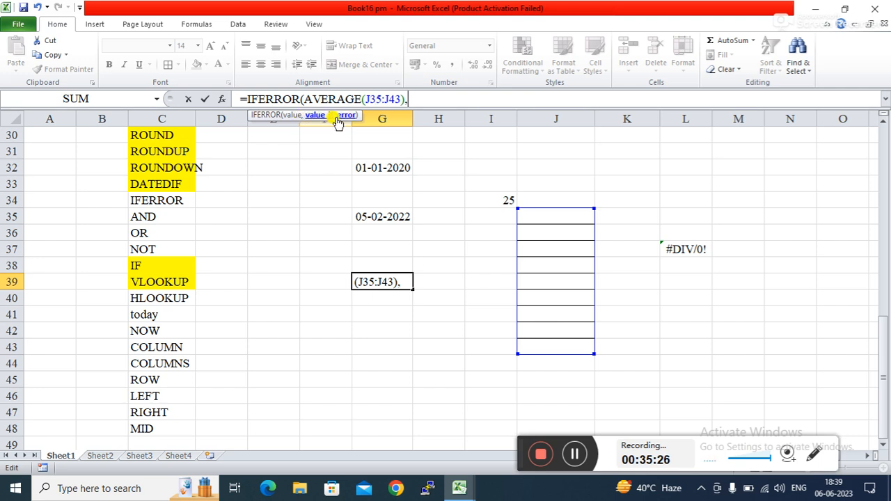
text(""))
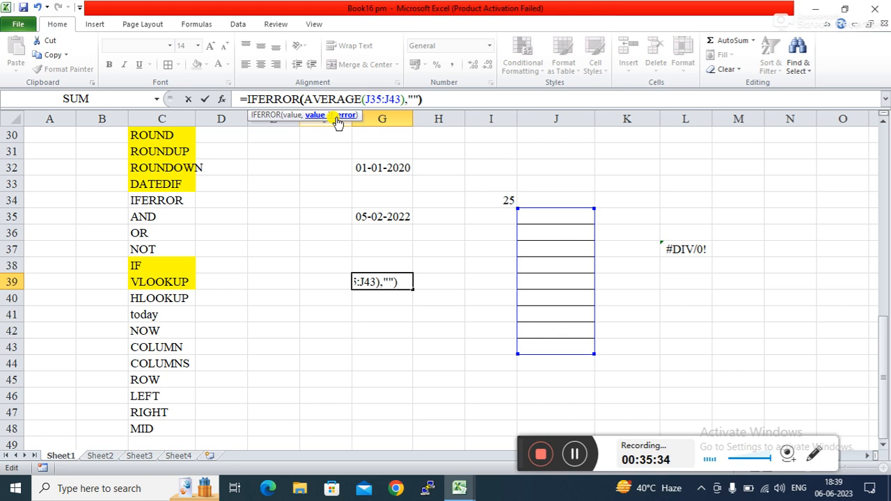
Step: Commit G39's IFERROR formula and test it with 10 in J36 and 20 in J37
key(Return)
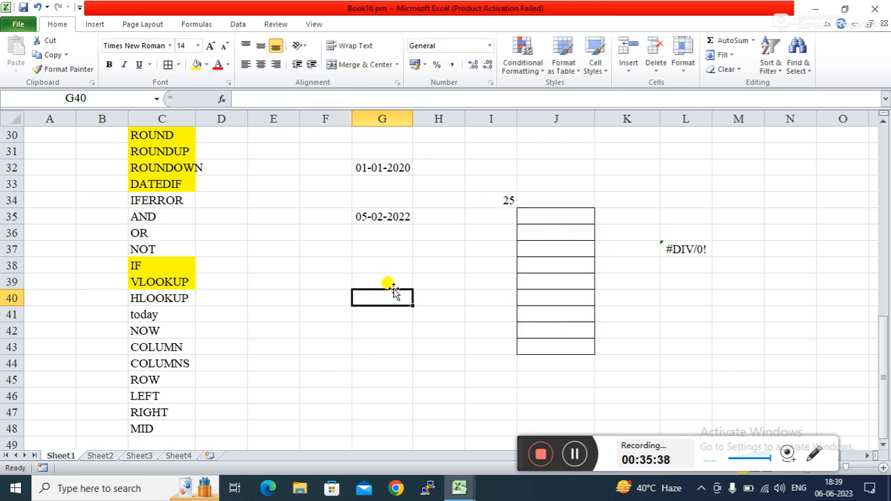
click(532, 226)
text(10)
key(Return)
text(20)
key(Return)
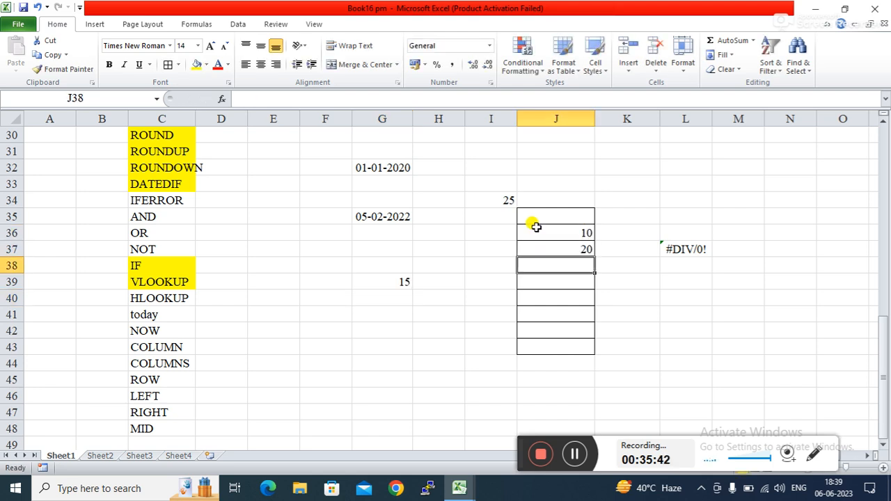
click(389, 282)
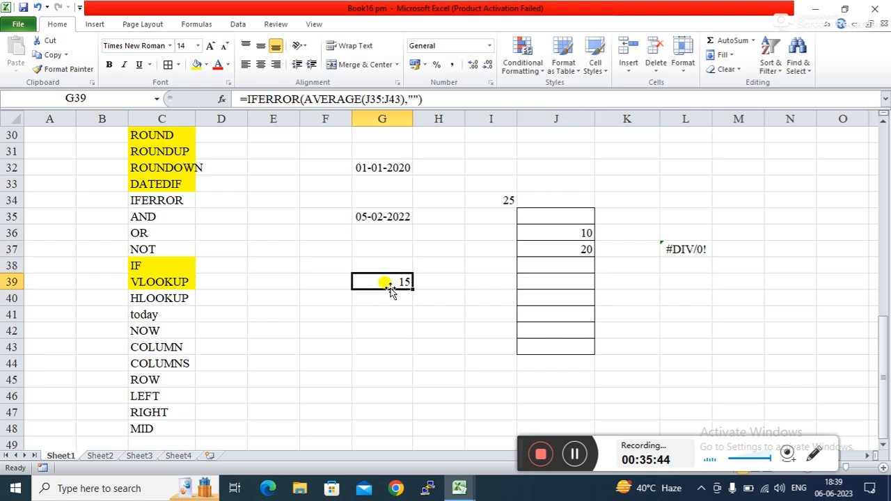
click(386, 310)
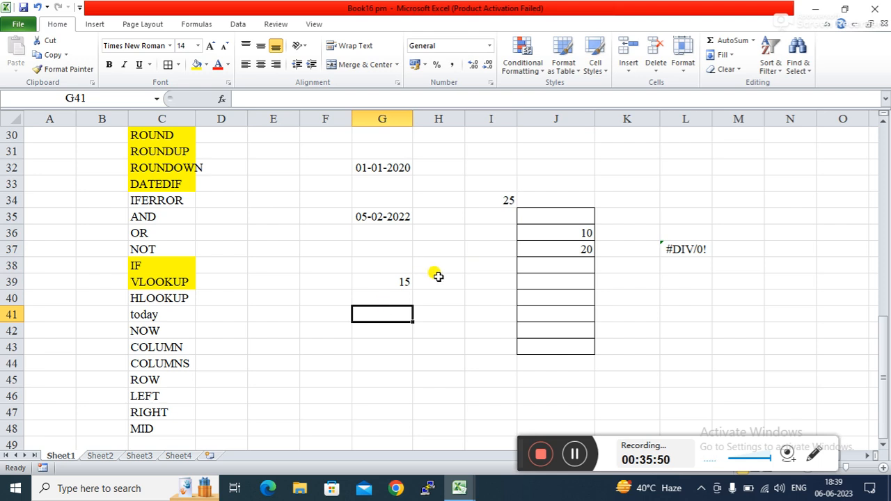
click(406, 279)
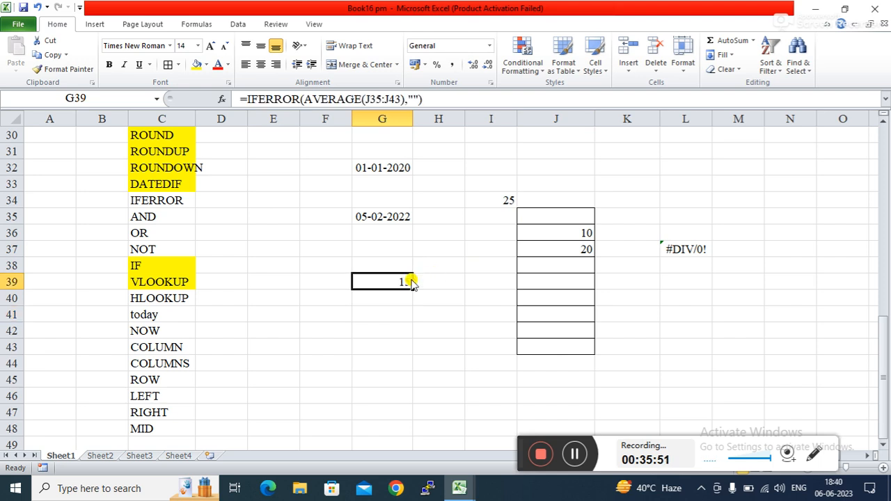
Step: Clear J36:J37, then enter 10 in J36 so G39 shows 10
click(566, 229)
key(BackSpace)
key(Return)
key(BackSpace)
key(Return)
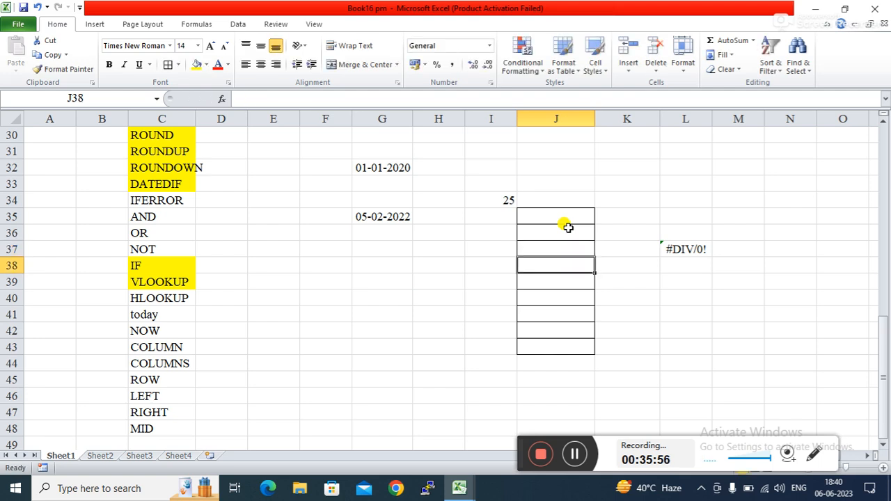
click(426, 265)
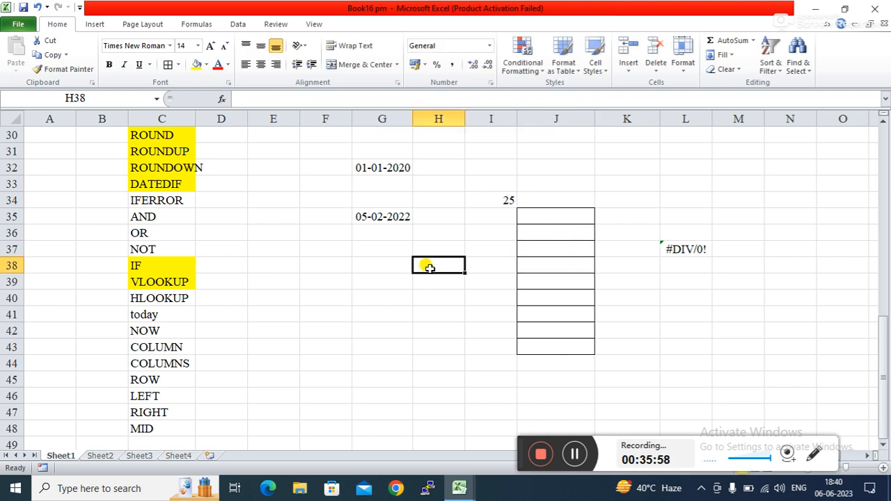
click(547, 237)
text(10)
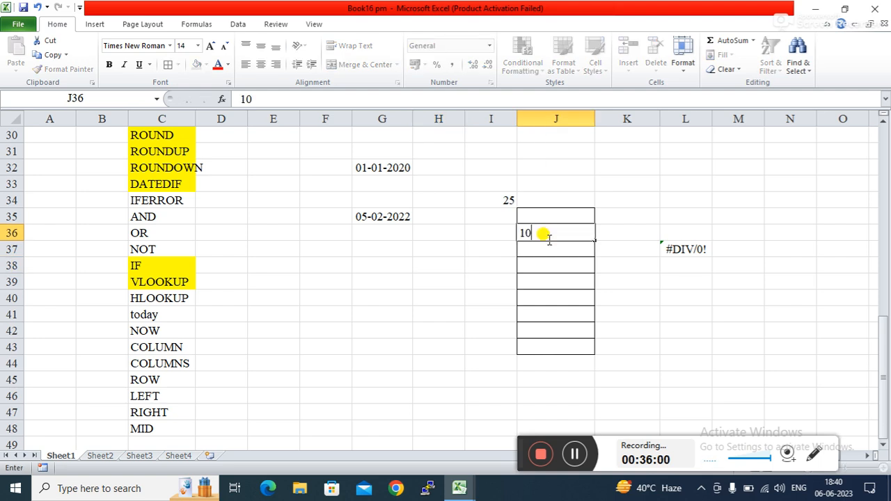
key(Return)
click(372, 283)
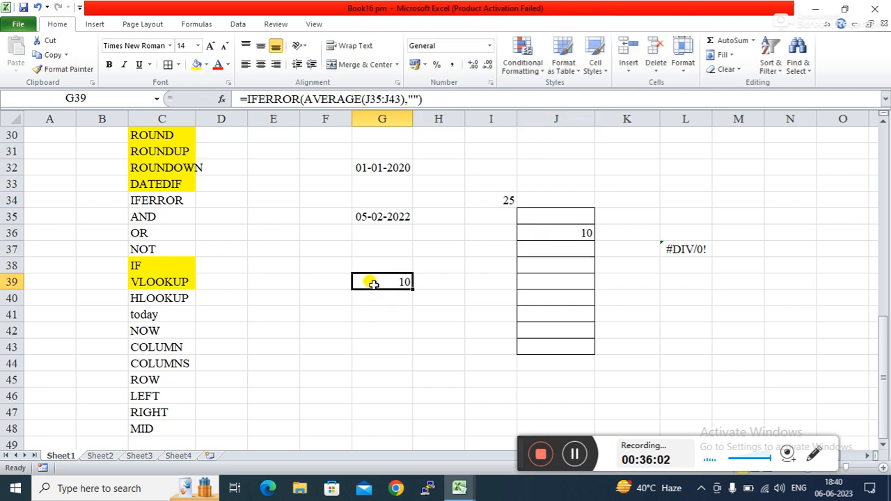
Step: Set G39's IFERROR fallback to "abc" and empty J36 so G39 displays abc
click(413, 96)
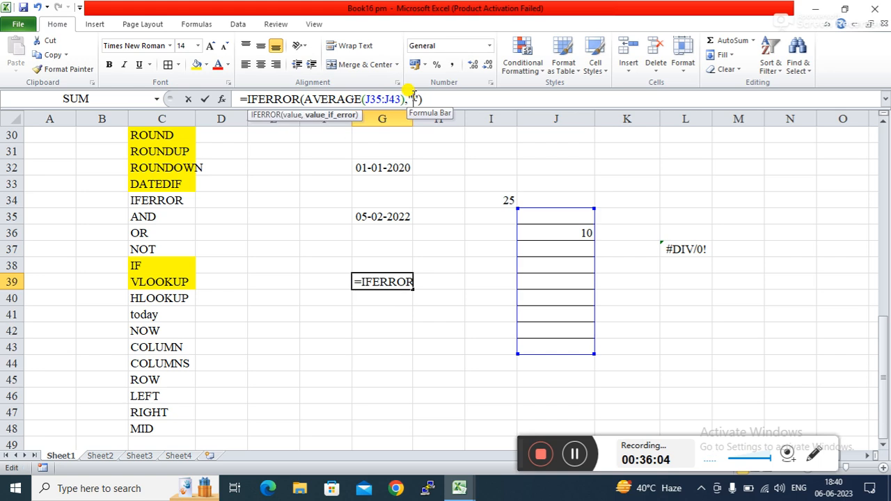
text(a)
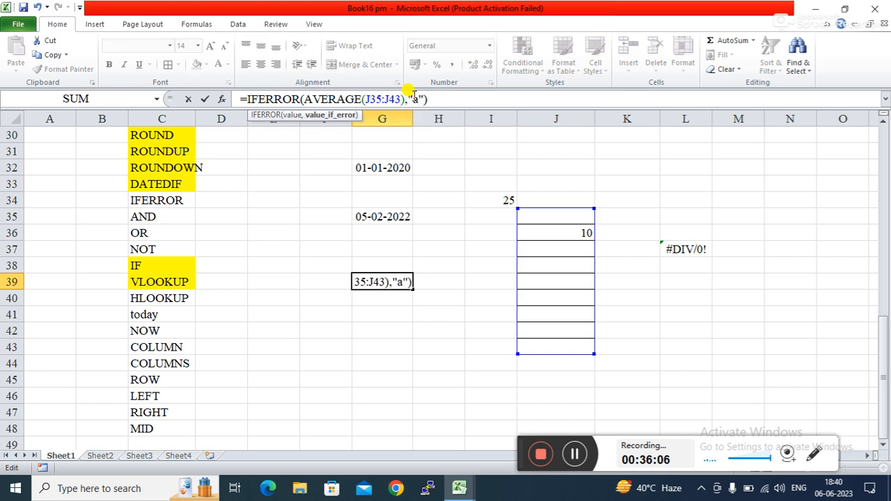
text(bc)
key(Return)
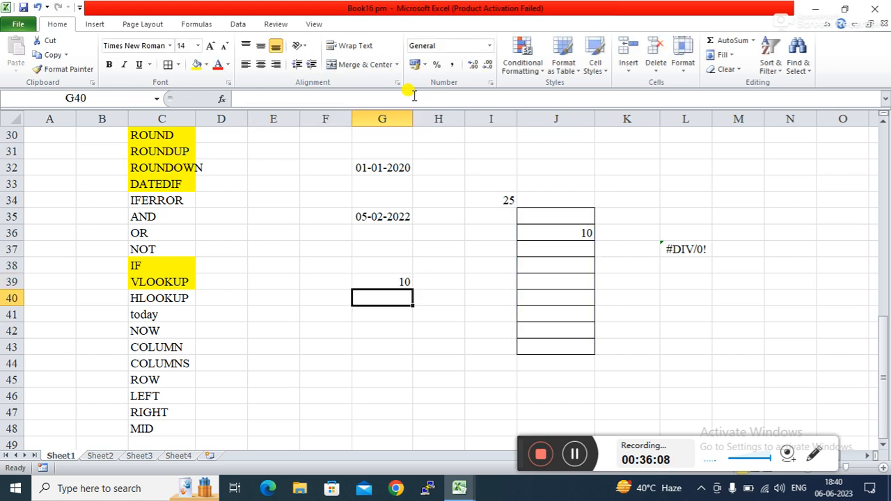
click(576, 228)
key(BackSpace)
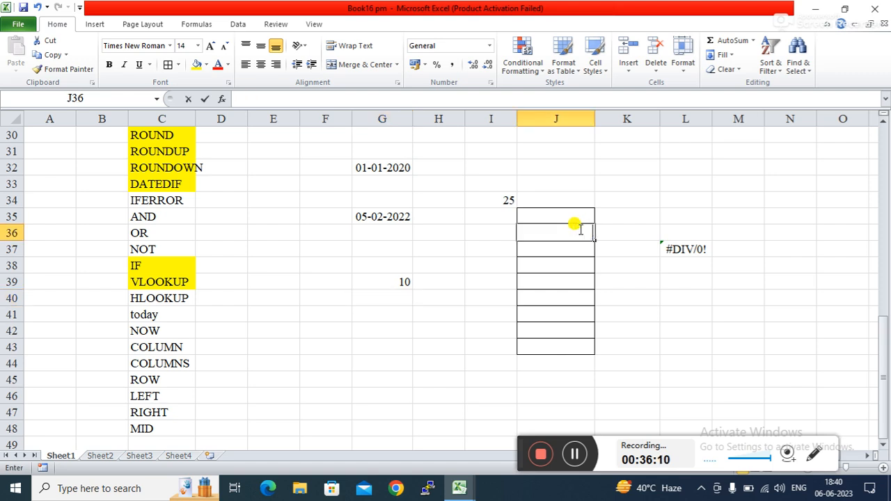
key(Return)
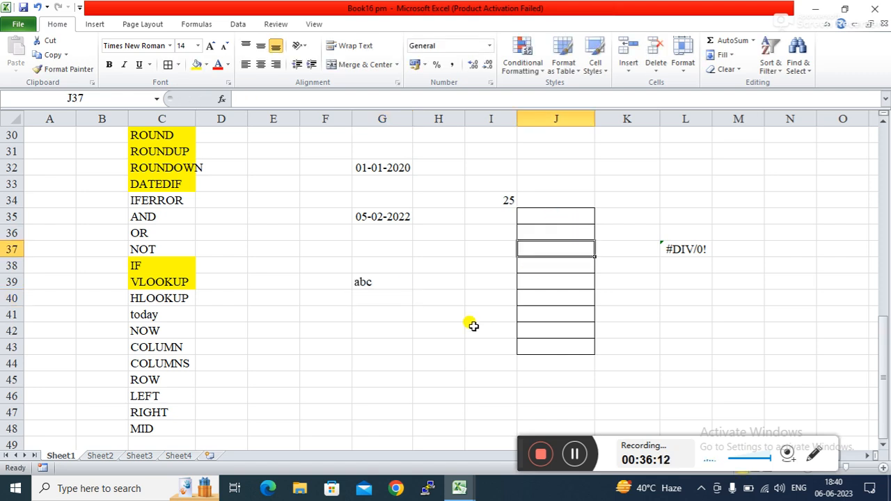
click(357, 318)
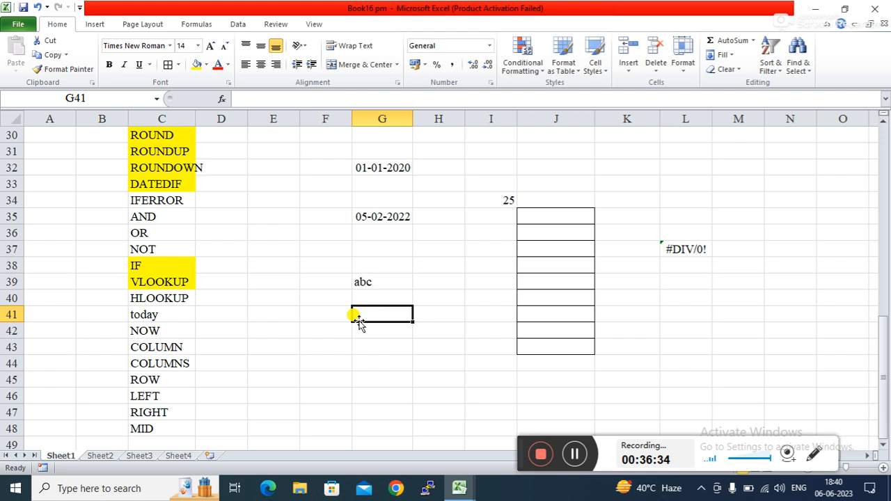
Step: Change G39's IFERROR fallback text to 'please enter nubmer'
click(382, 282)
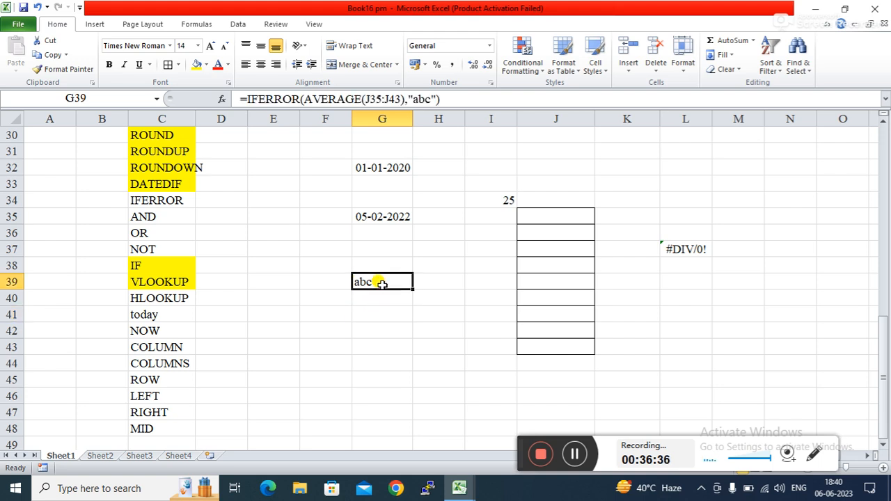
click(425, 97)
key(BackSpace)
key(BackSpace)
key(BackSpace)
text(ple)
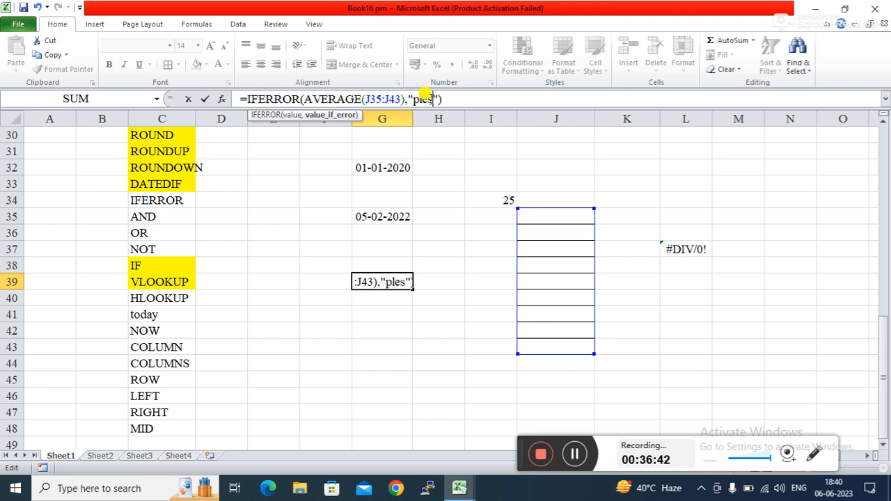
text(ase enter )
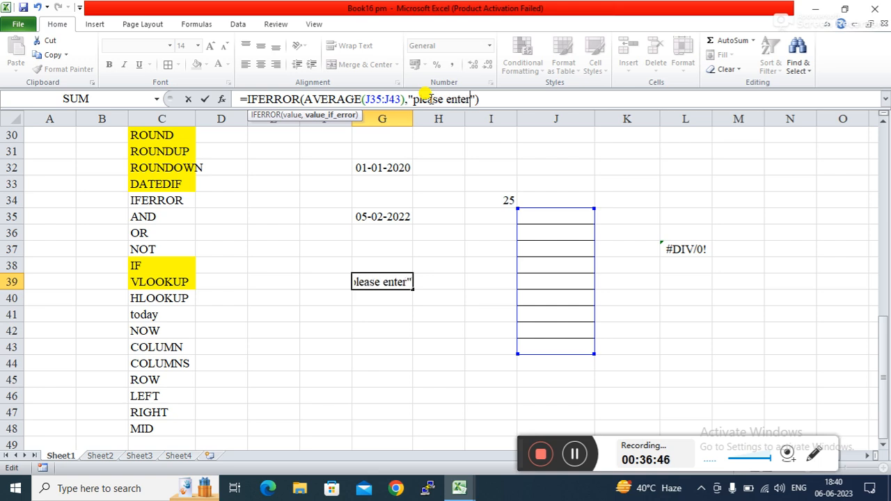
text(nu)
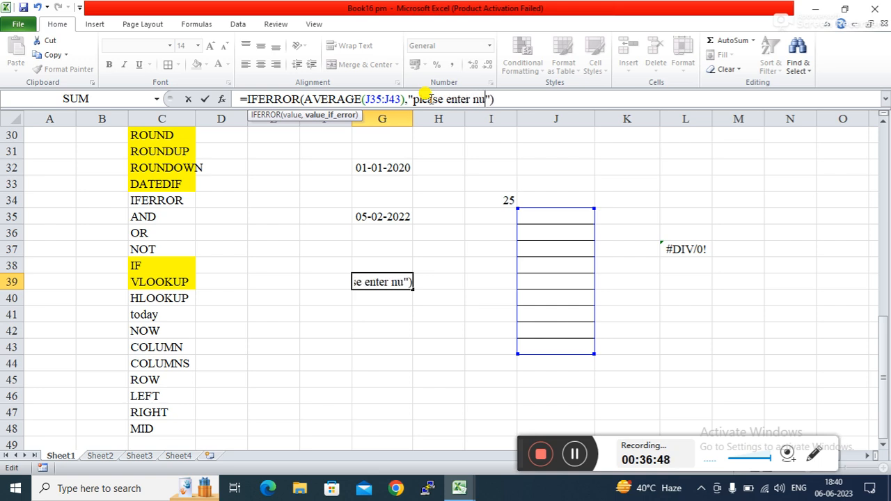
text(bmer)
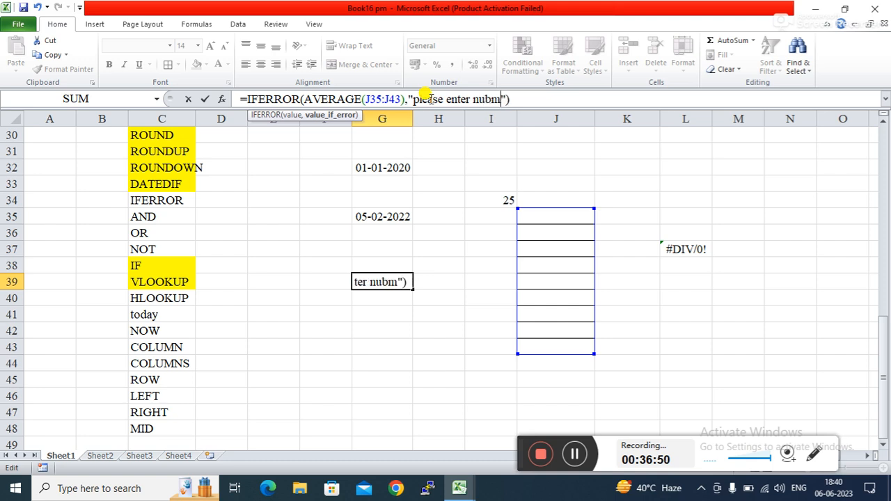
key(Return)
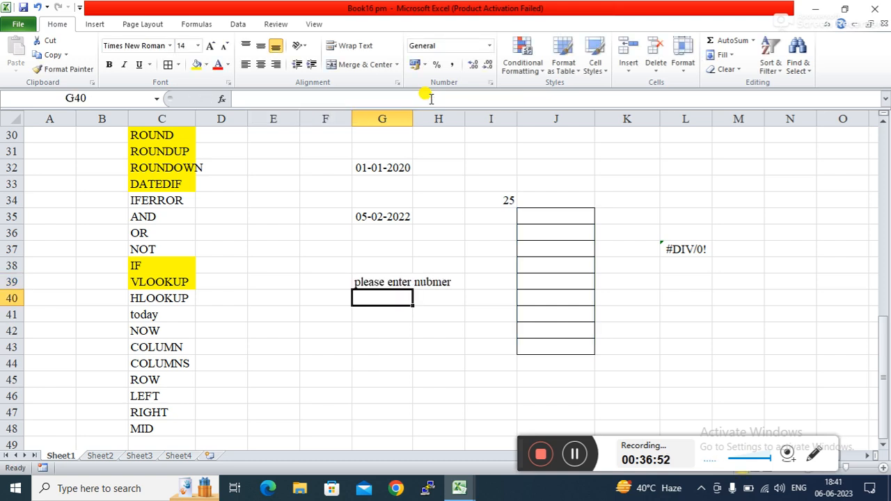
click(375, 345)
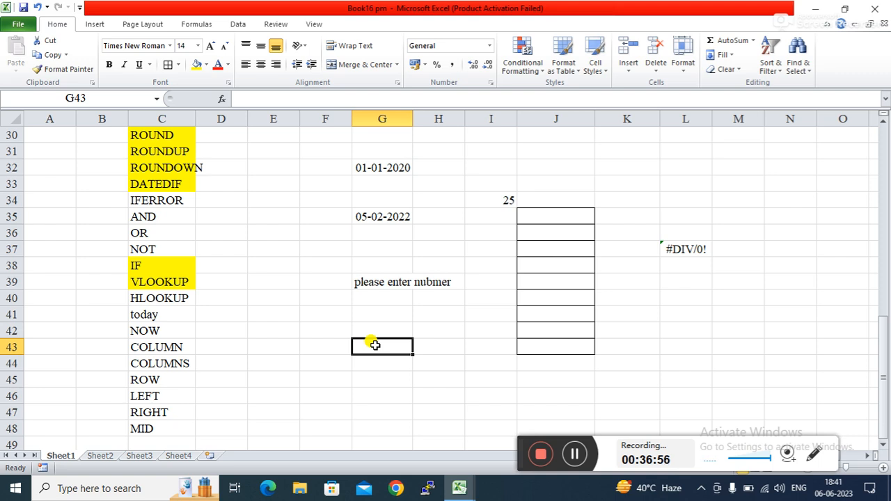
Step: Erase the message from G39's formula, leaving an empty "" fallback
click(380, 275)
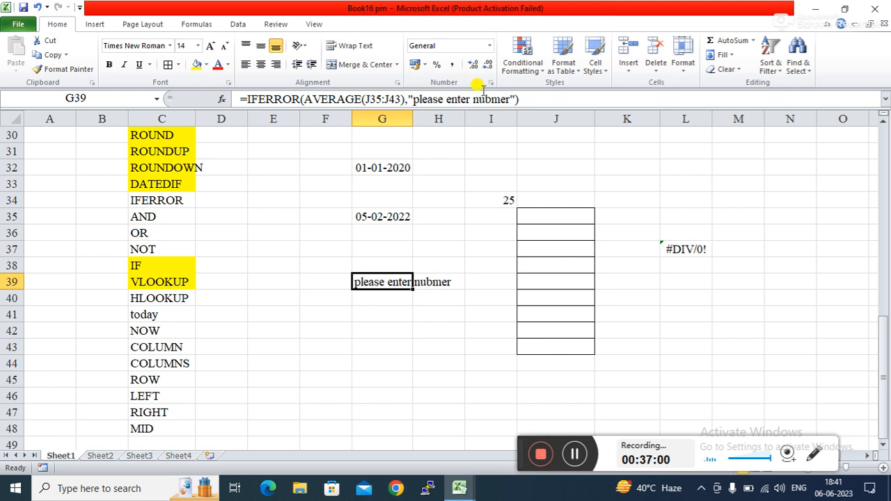
click(509, 99)
key(BackSpace)
key(BackSpace)
key(BackSpace)
key(BackSpace)
key(BackSpace)
key(BackSpace)
key(BackSpace)
key(BackSpace)
key(BackSpace)
key(BackSpace)
key(BackSpace)
key(BackSpace)
key(BackSpace)
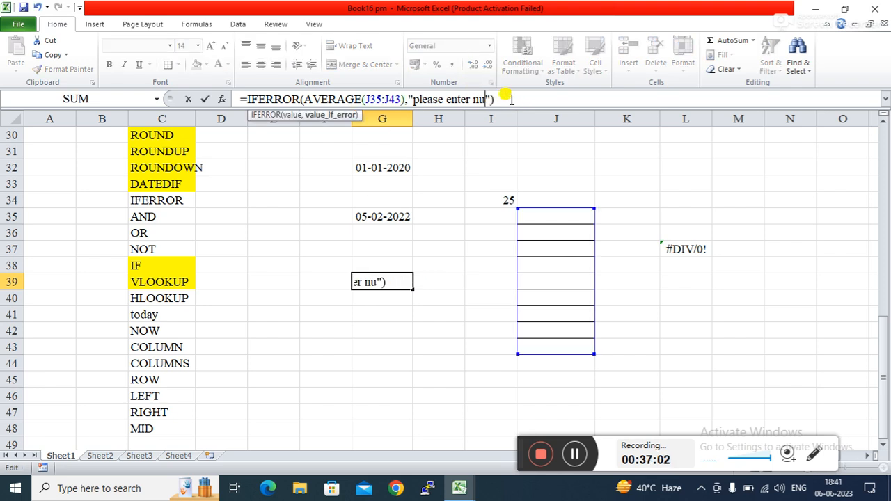
key(BackSpace)
key(BackSpace)
key(BackSpace)
key(BackSpace)
key(BackSpace)
key(BackSpace)
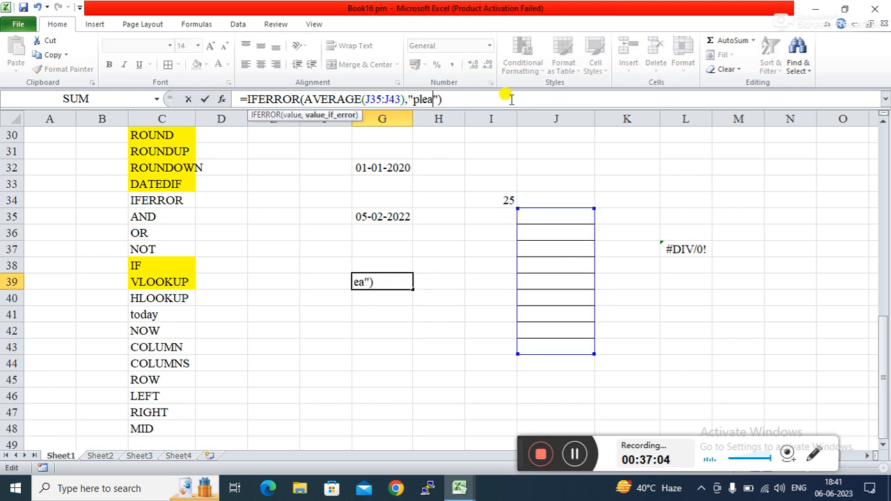
key(Return)
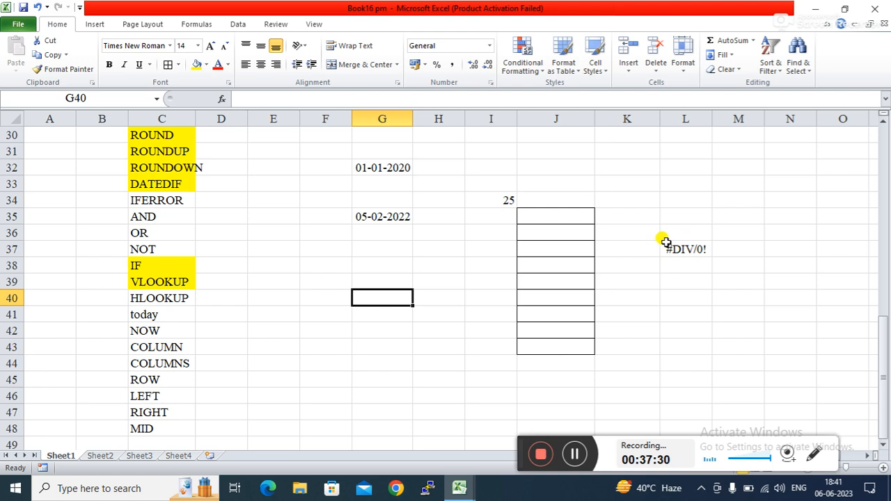
click(679, 250)
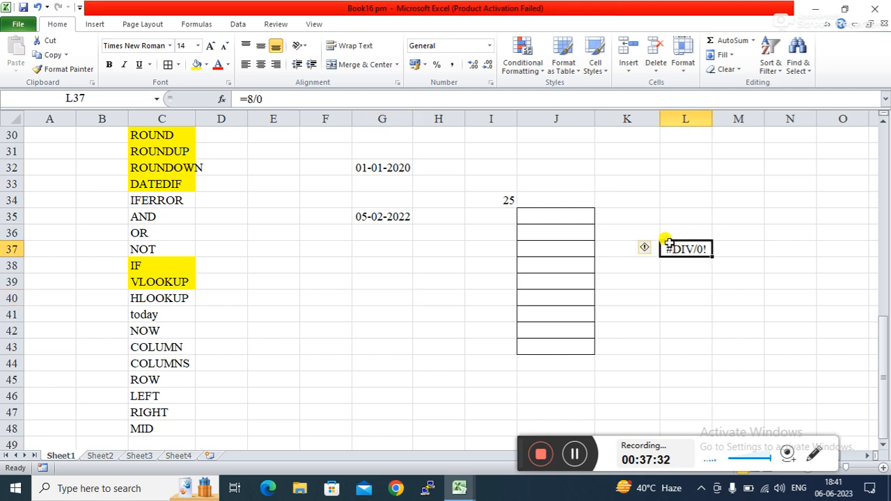
click(684, 209)
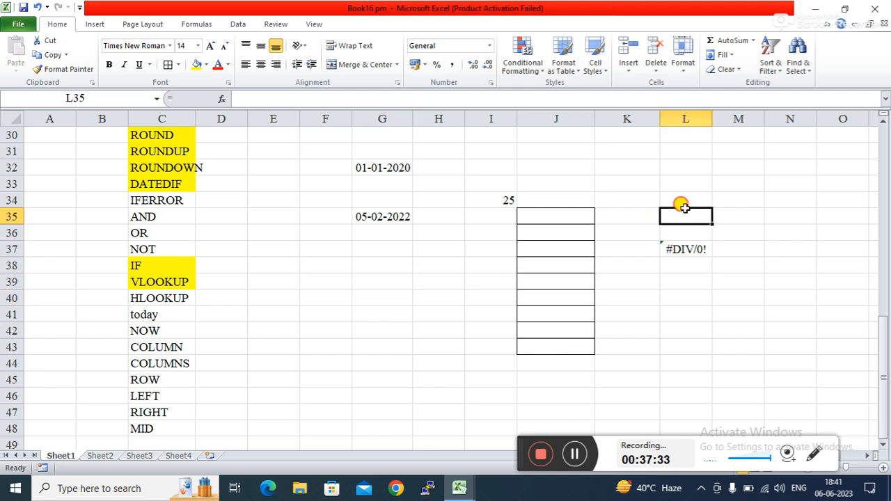
click(676, 332)
click(415, 285)
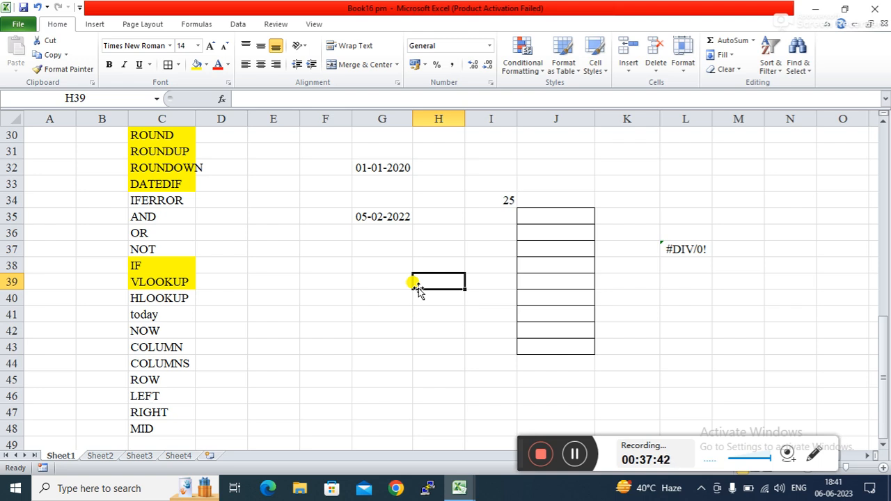
click(390, 278)
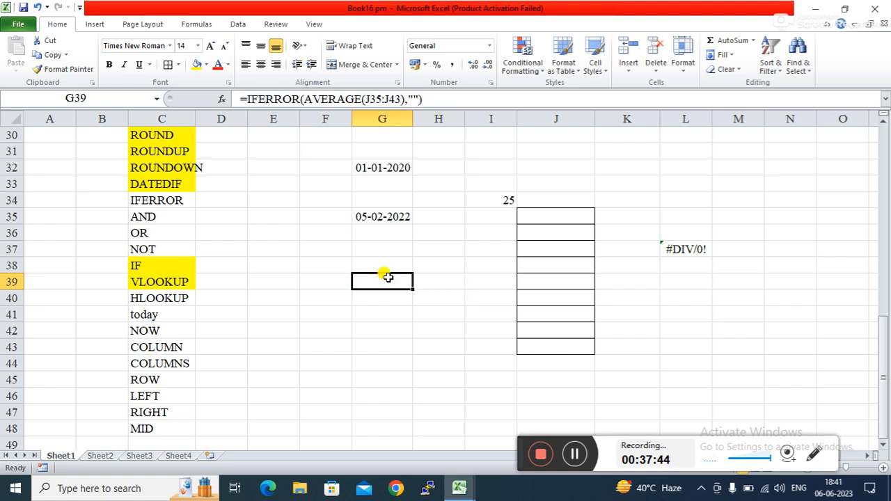
click(424, 251)
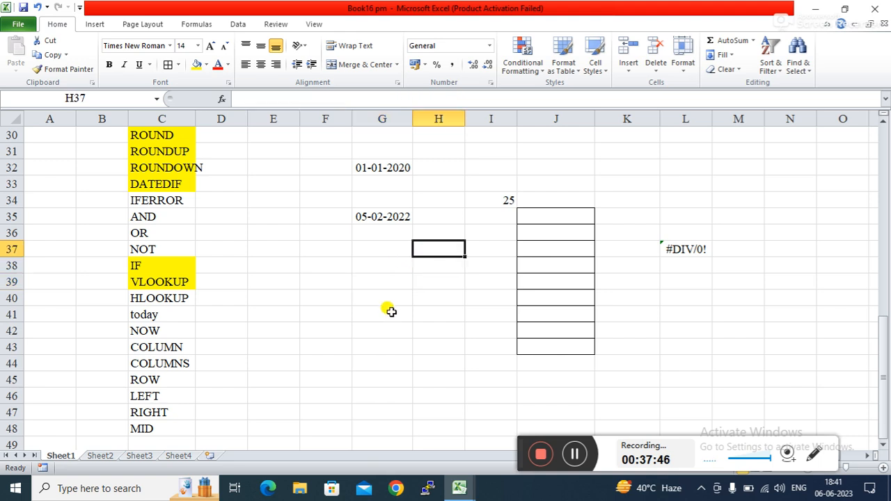
click(376, 284)
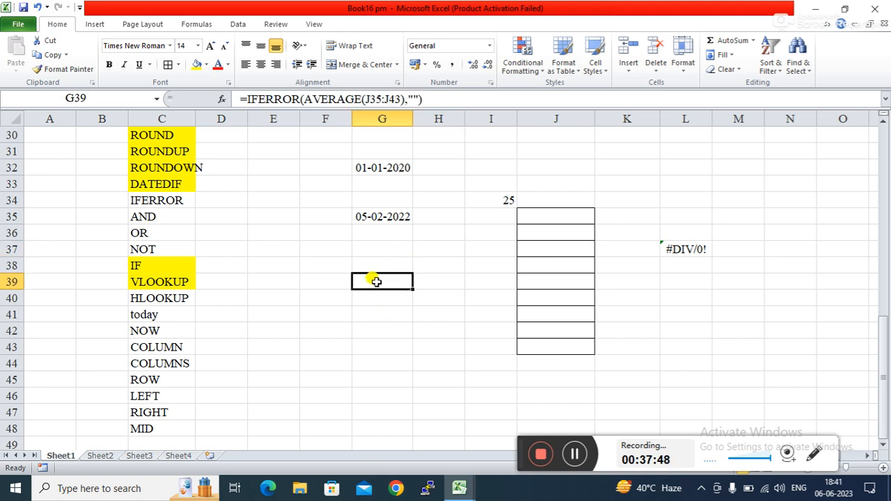
click(330, 256)
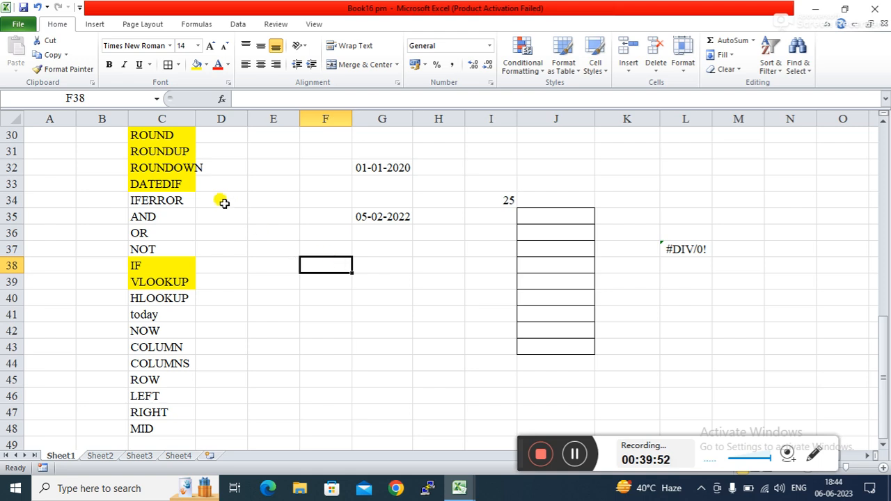
Step: Fill the IFERROR cell C34 with yellow
click(186, 205)
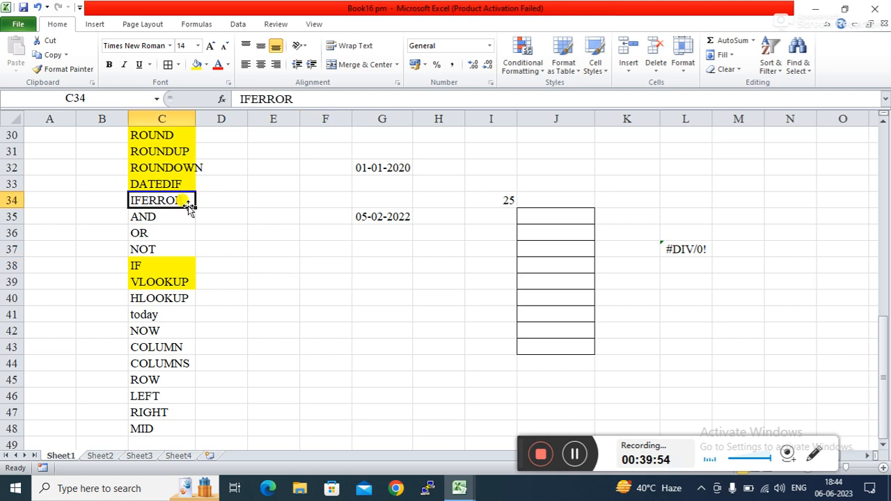
click(197, 64)
click(258, 236)
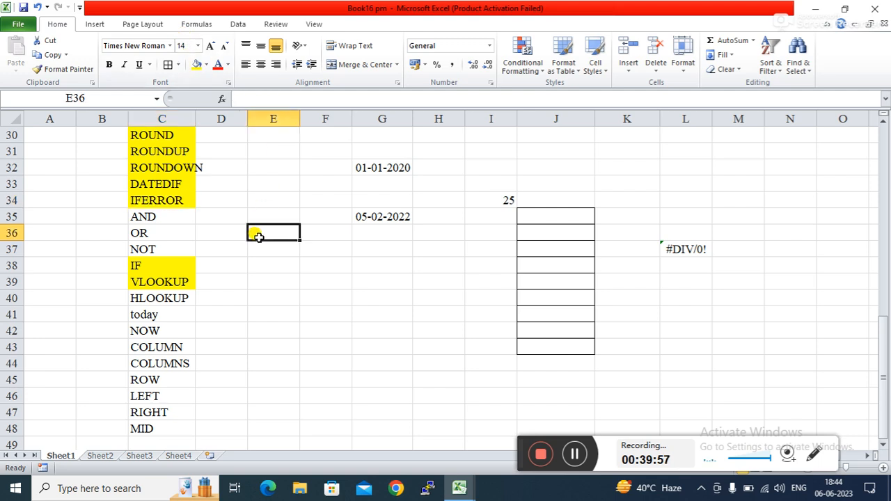
click(171, 212)
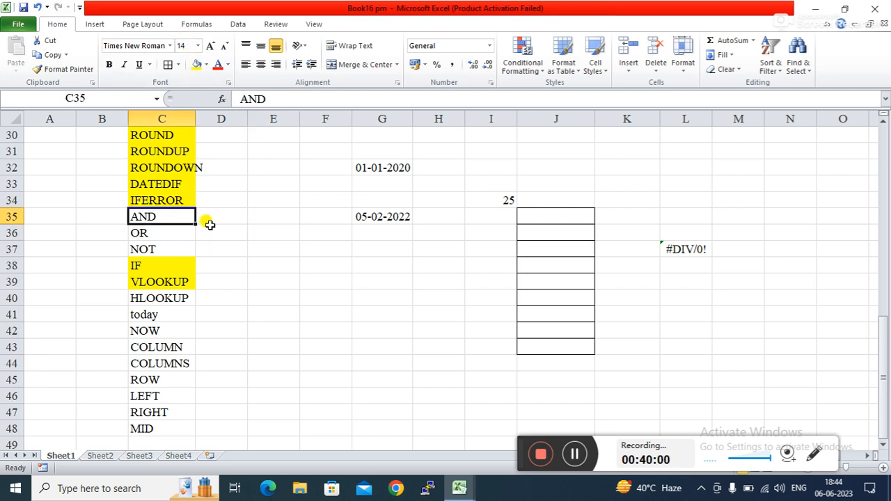
click(225, 247)
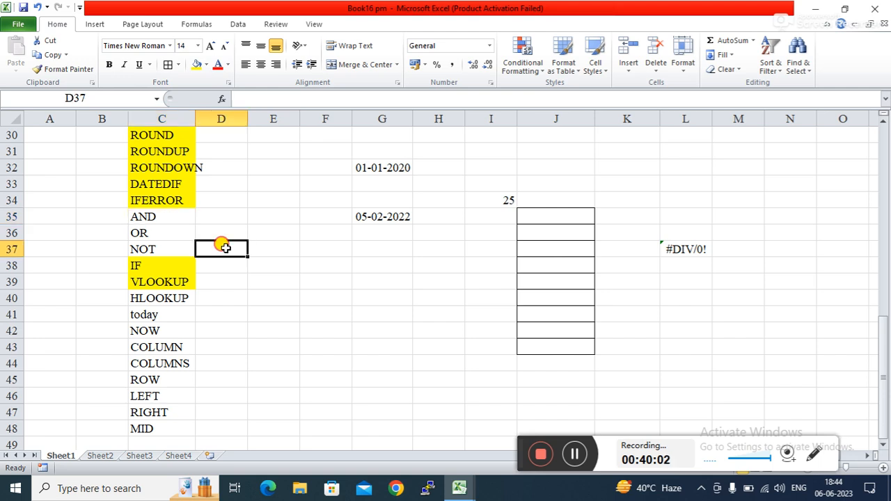
click(170, 213)
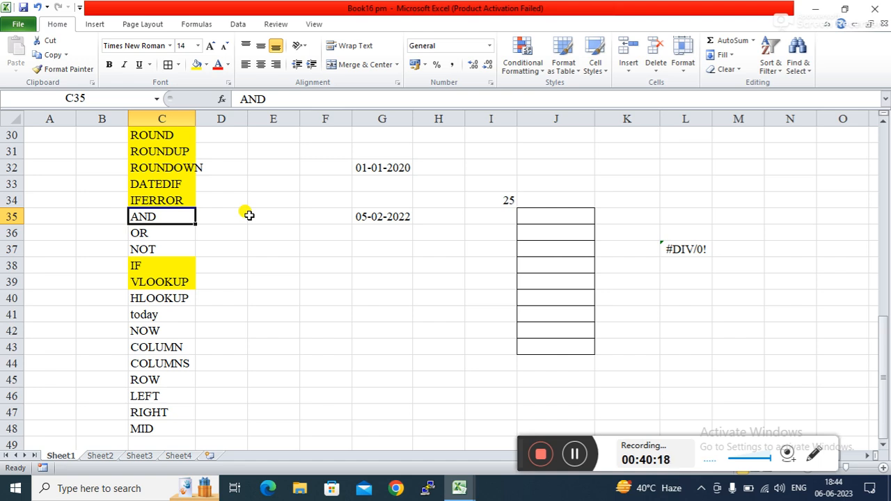
click(219, 219)
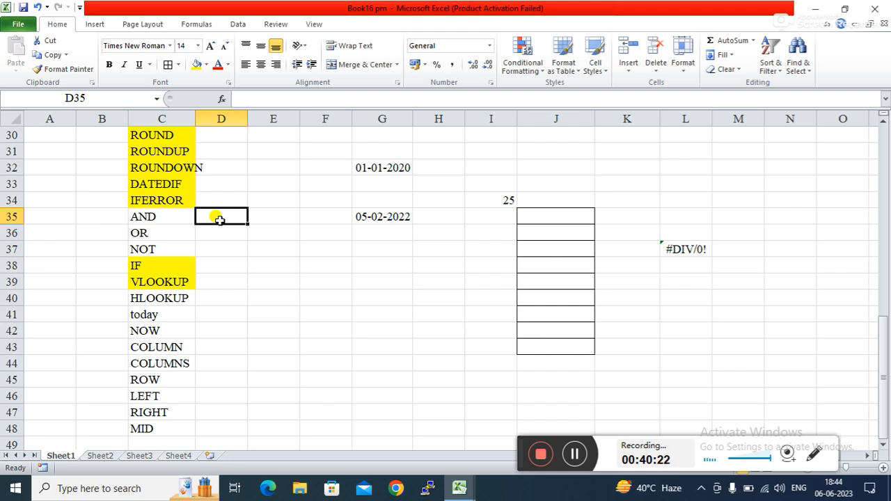
Step: Select C23:C34, the function names from PERCENTAGE through IFERROR
key(Up)
key(Up)
key(Up)
key(Up)
key(Up)
key(Up)
key(Up)
key(Up)
key(Up)
key(Up)
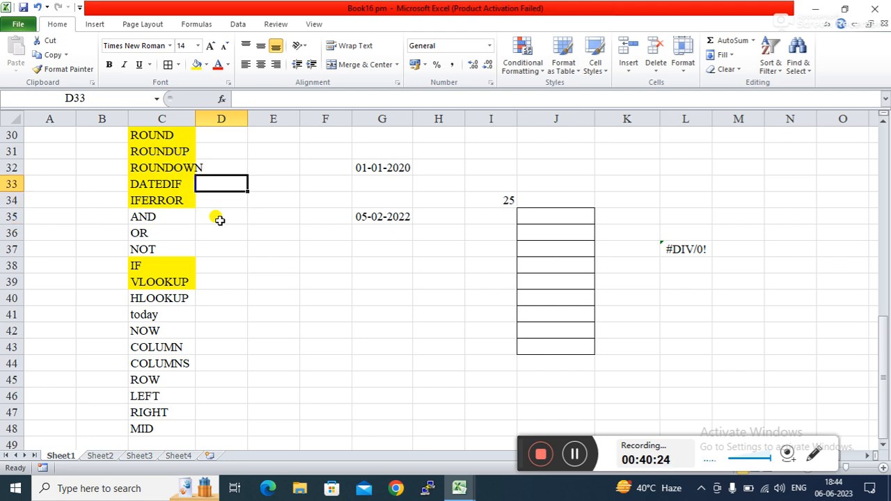
key(Up)
key(Up)
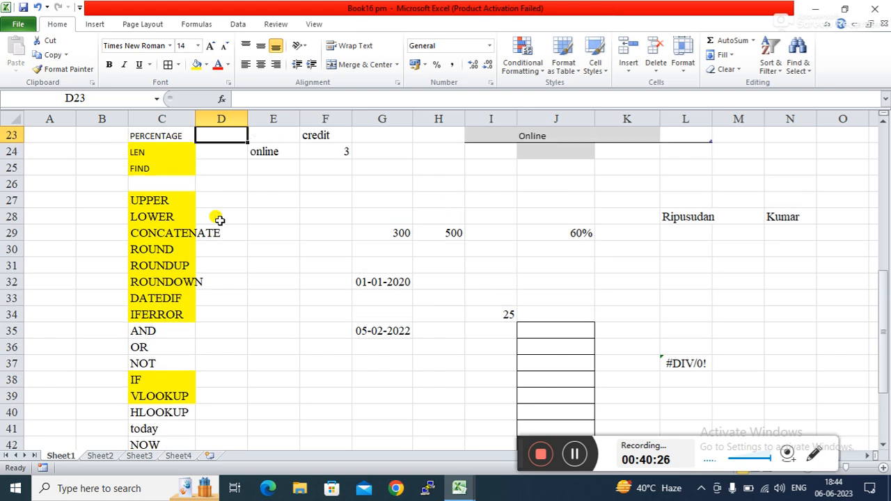
key(Up)
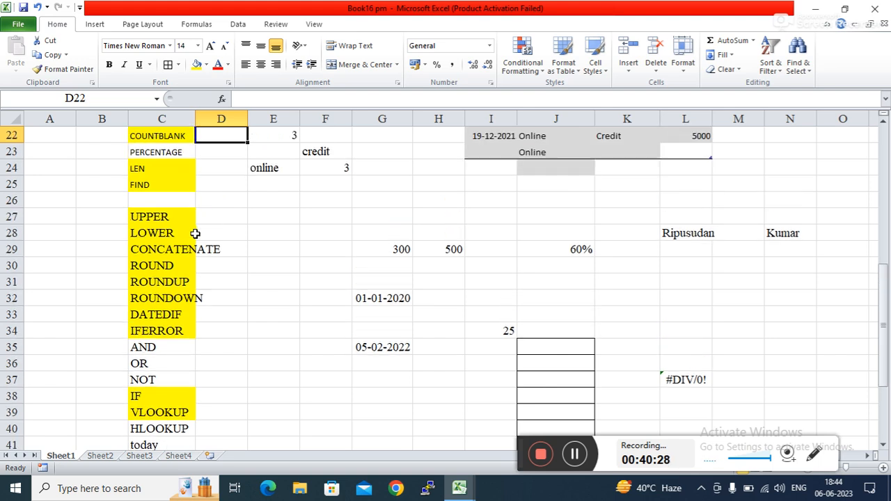
click(161, 149)
mouse_move(162, 149)
mouse_down()
mouse_move(155, 206)
mouse_move(170, 328)
mouse_up()
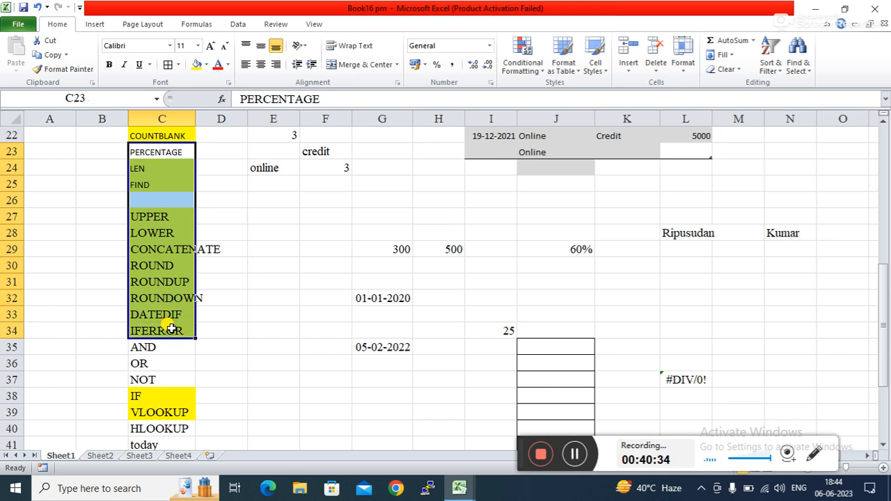